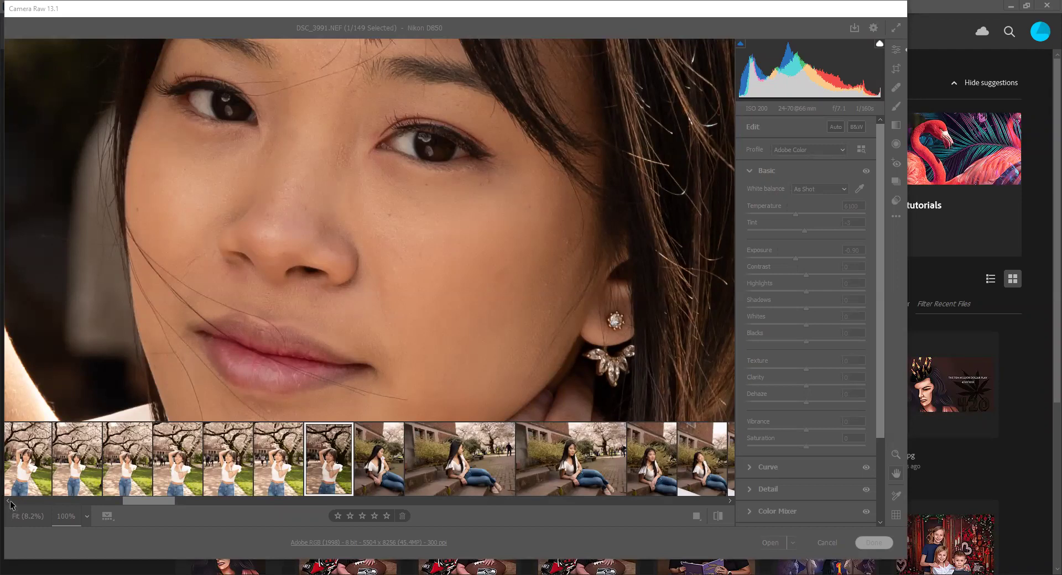
- Set the raw portrait DSC_3991.NEF to a white balance temperature of 4600 and an exposure of -1.00
click(9, 501)
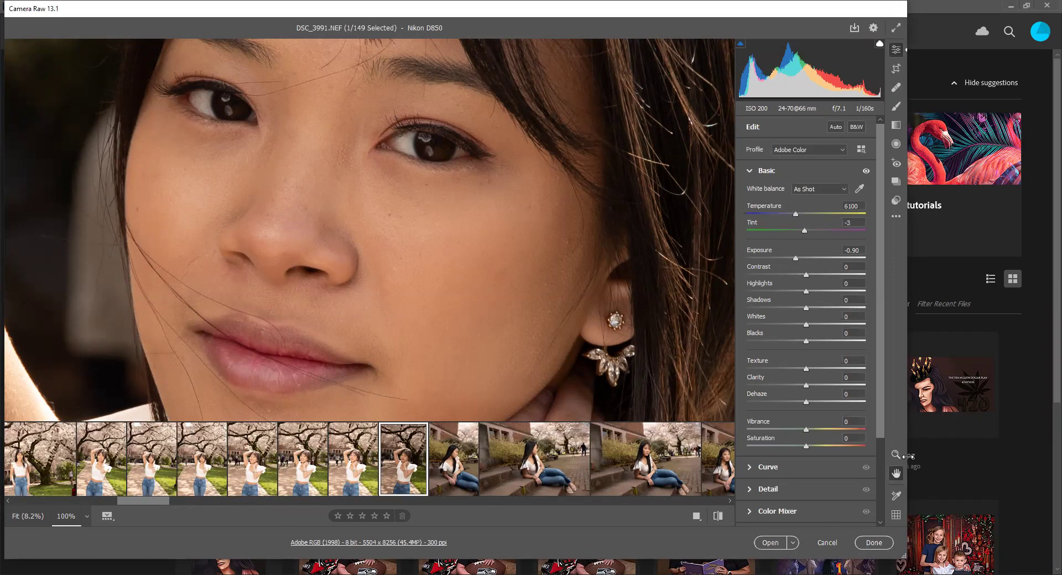
right_click(478, 365)
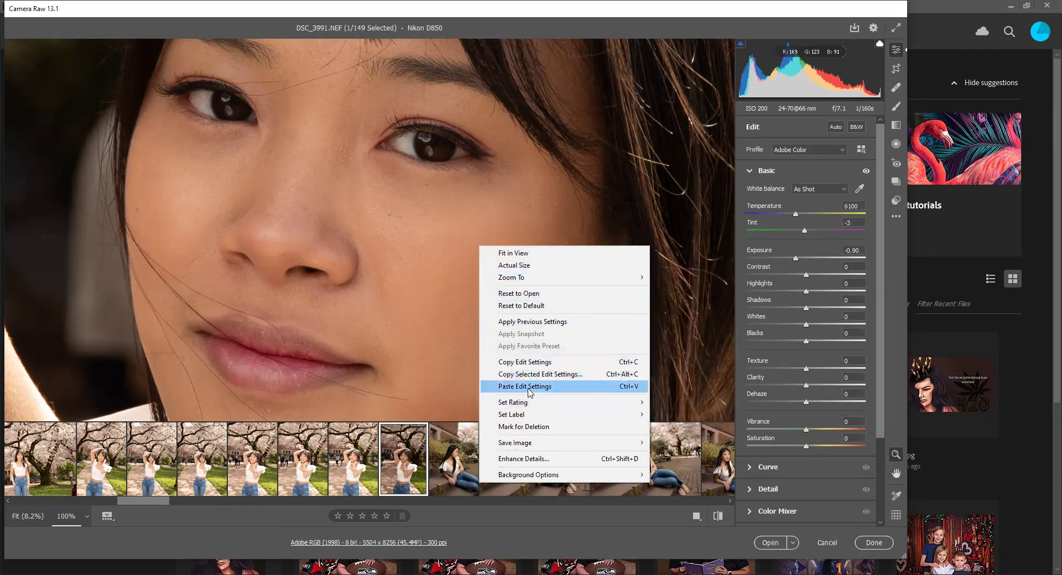
click(311, 340)
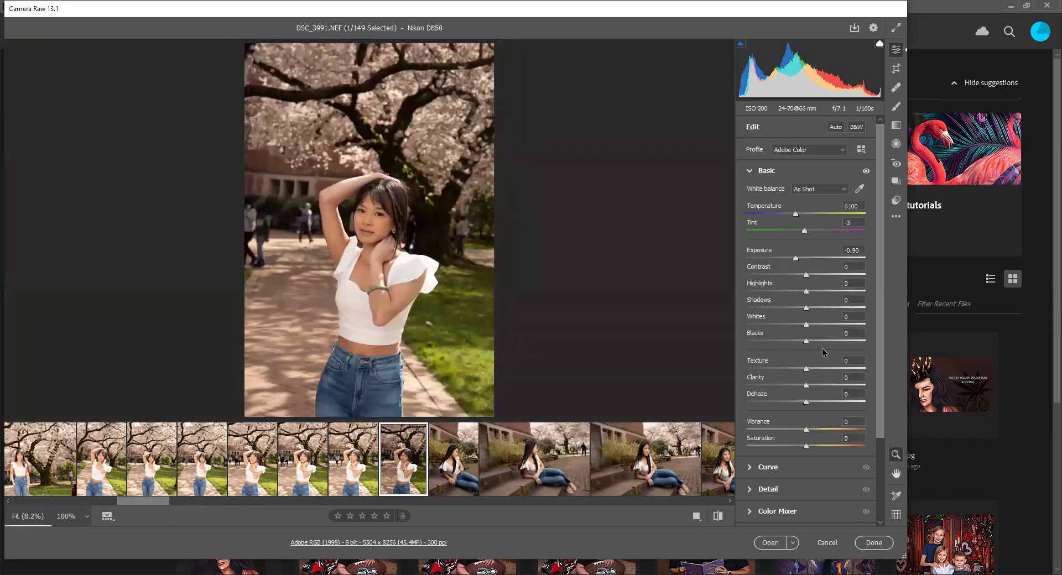
click(464, 261)
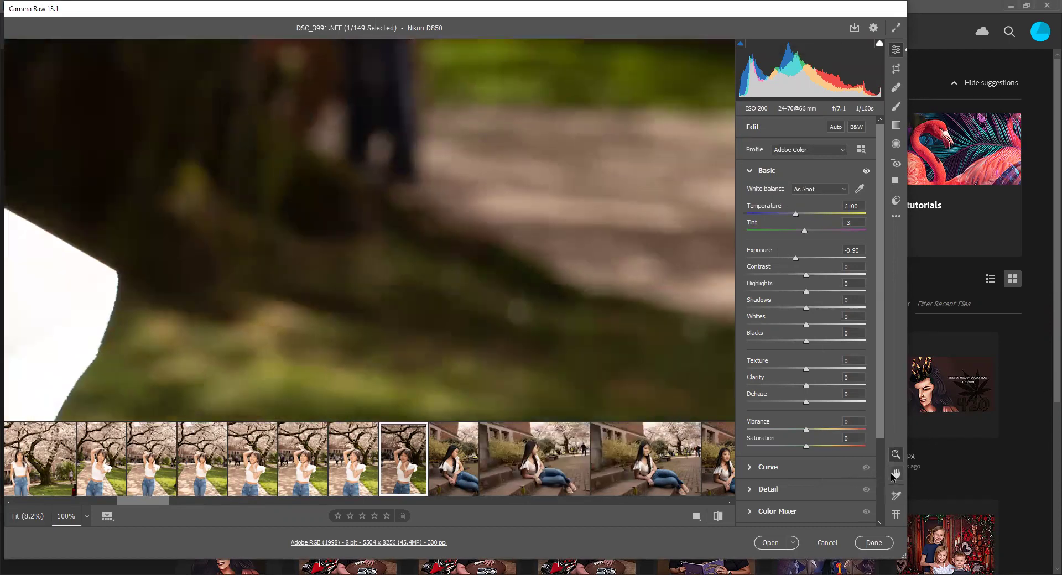
drag(147, 203, 465, 277)
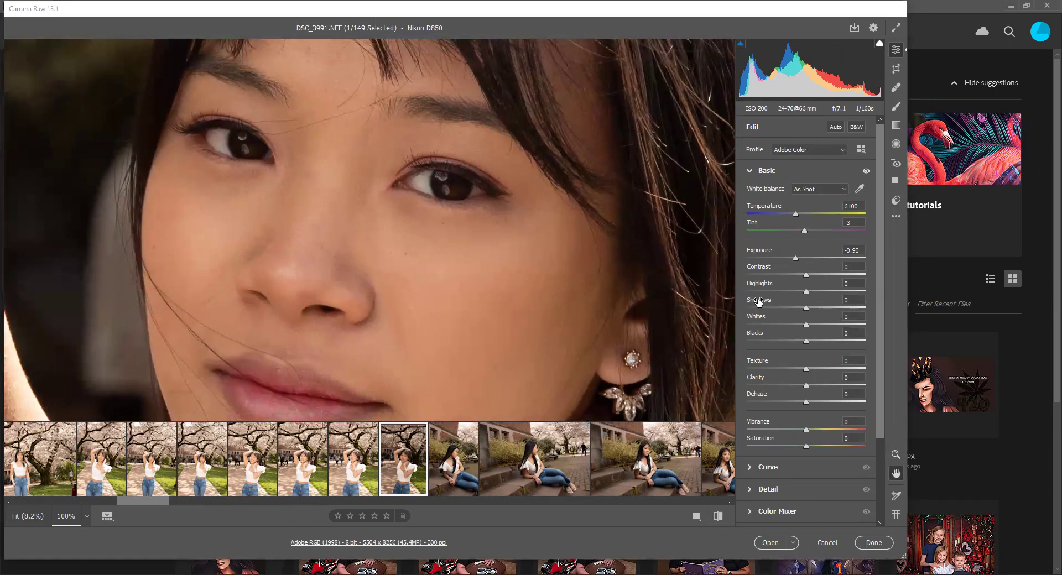
key(Return)
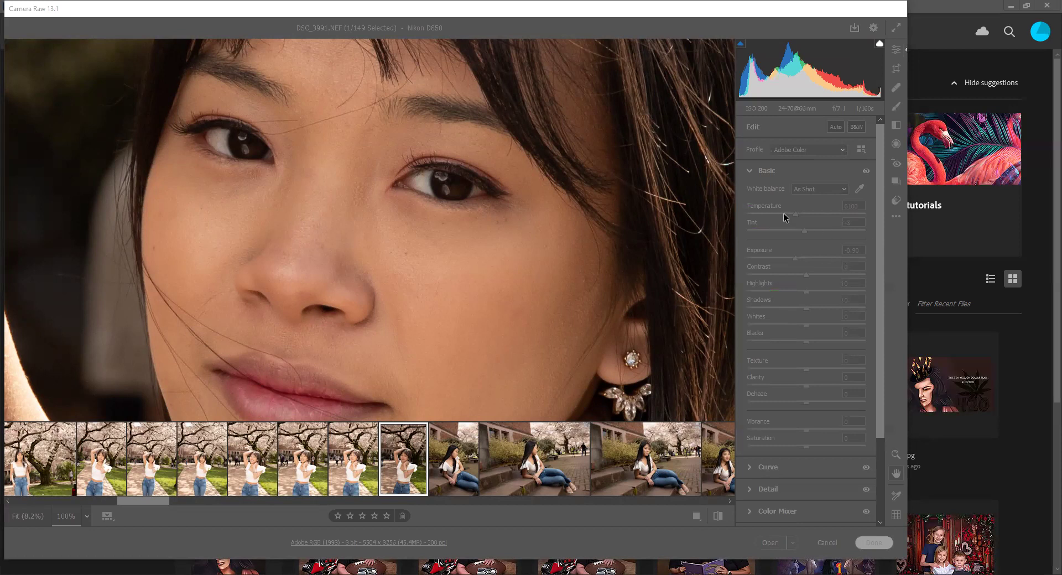
drag(780, 214, 779, 218)
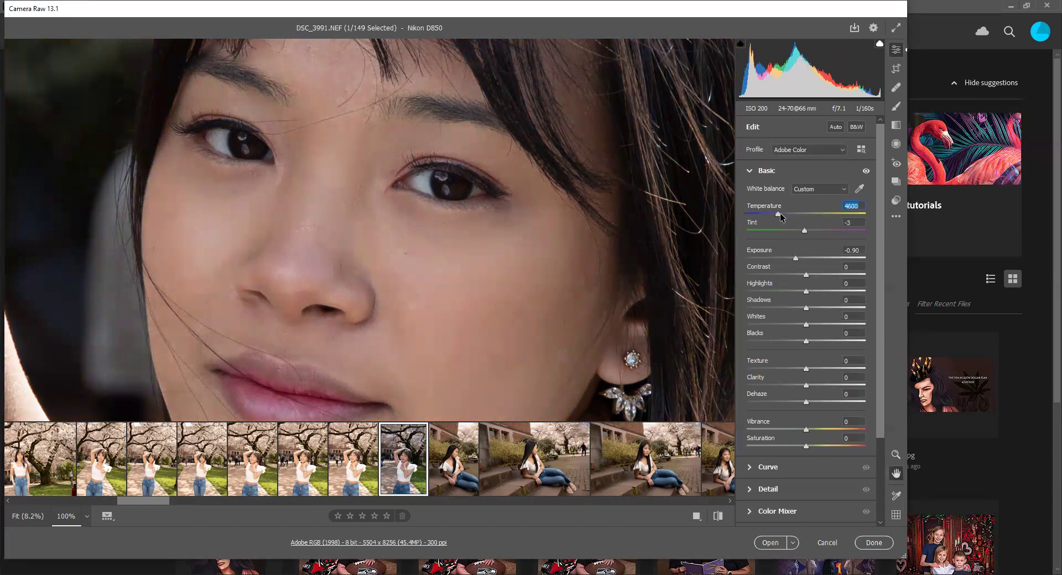
drag(797, 258, 797, 258)
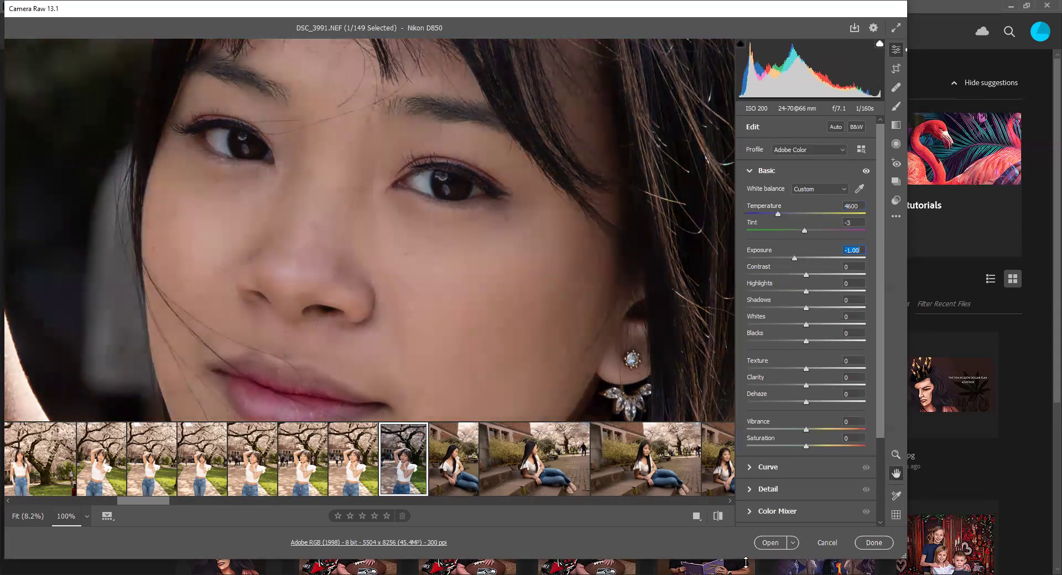
- Open the raw portrait in Photoshop and sharpen it with Unsharp Mask at 111% amount, 1.2 pixels radius and threshold 0
click(770, 543)
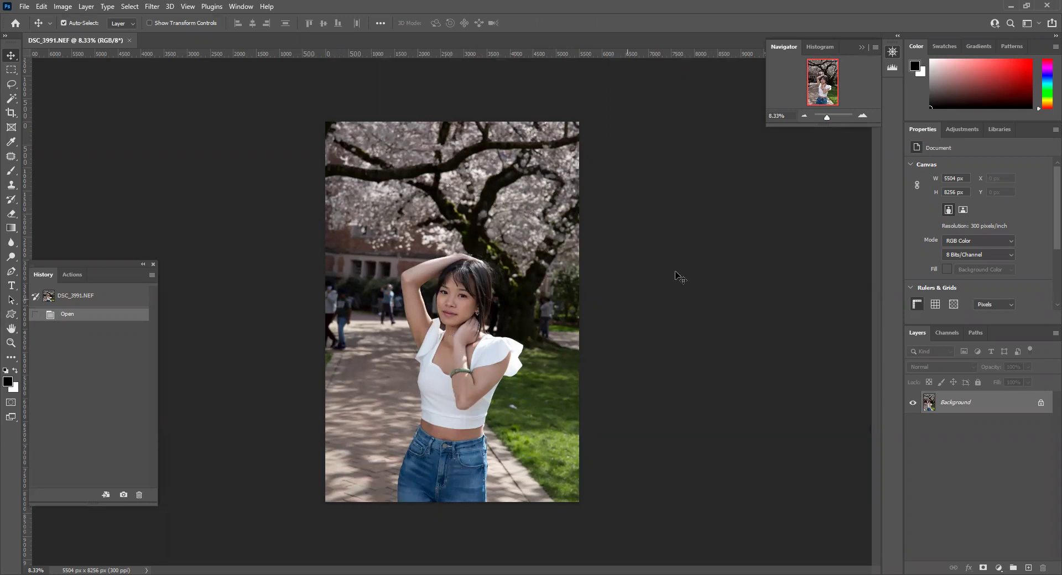
click(862, 115)
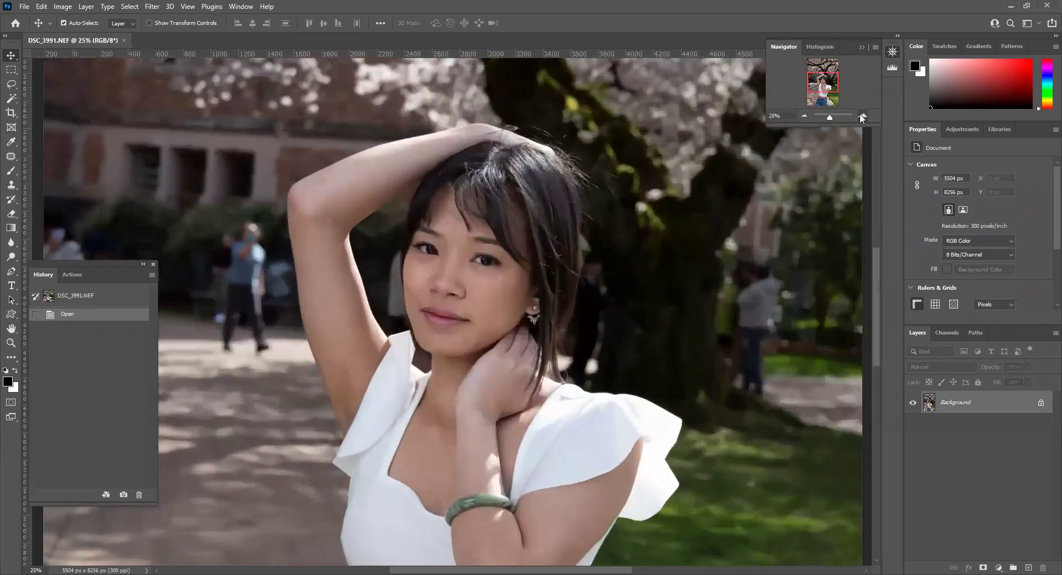
drag(828, 81, 828, 79)
click(149, 7)
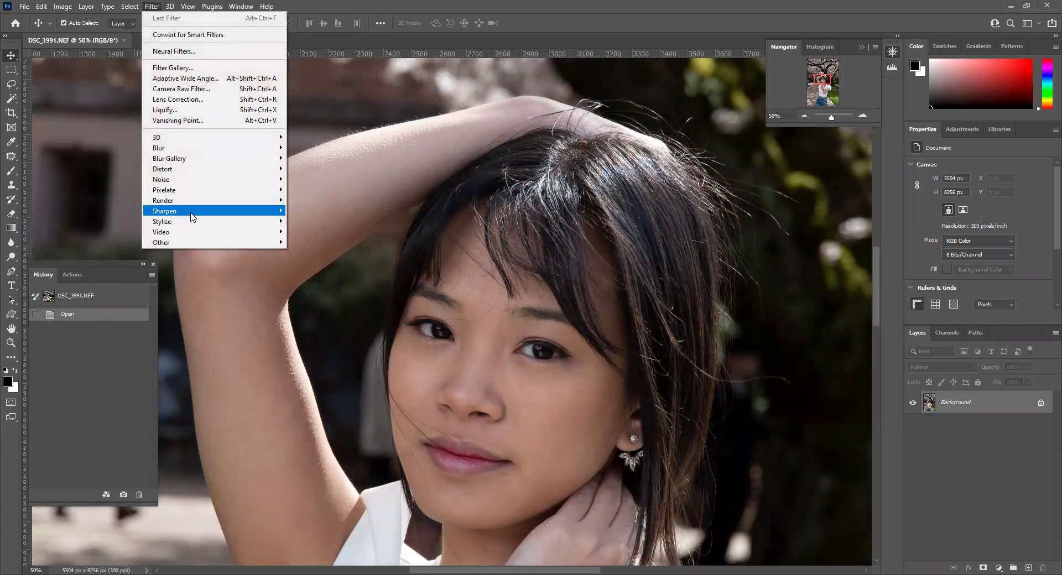
mouse_move(192, 218)
click(317, 263)
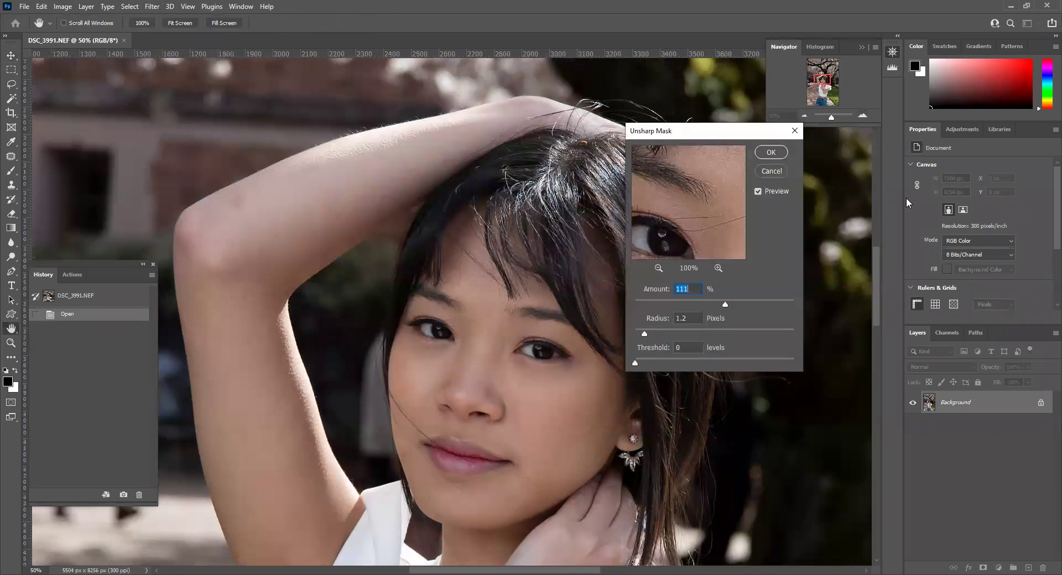
click(781, 157)
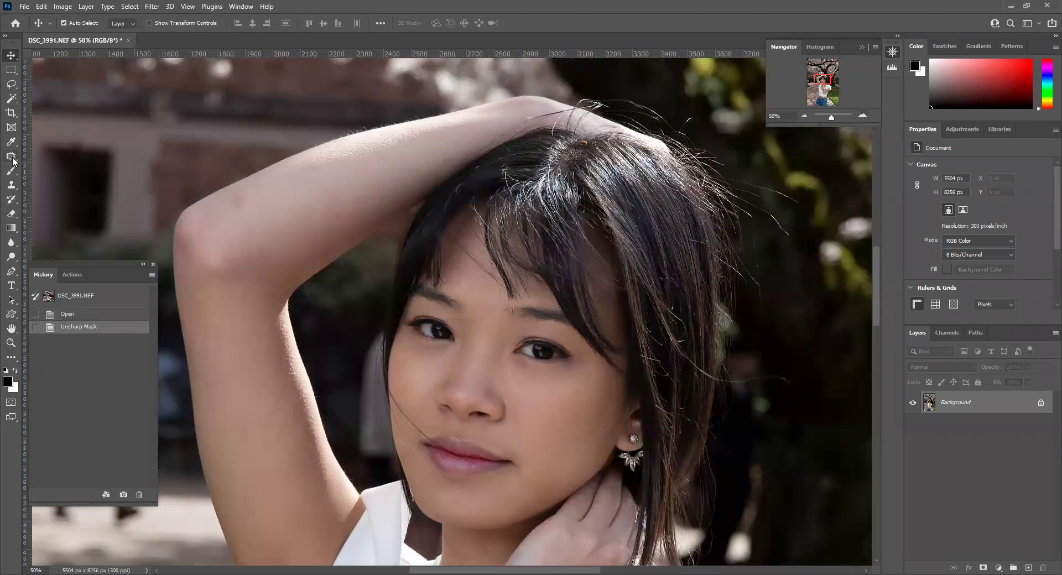
- Patch the skin mark near the elbow of the raised arm with clean skin and deselect
mouse_move(251, 188)
mouse_down()
mouse_move(218, 200)
mouse_move(260, 211)
mouse_move(250, 190)
mouse_up()
drag(229, 203, 410, 162)
key(ctrl+d)
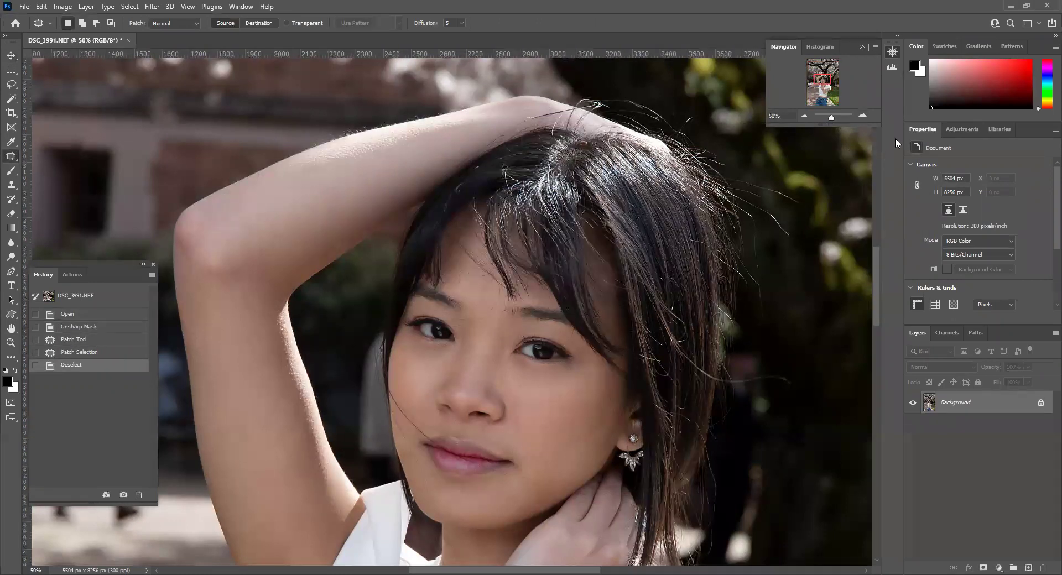
- Duplicate the Background layer for retouching the face
click(865, 117)
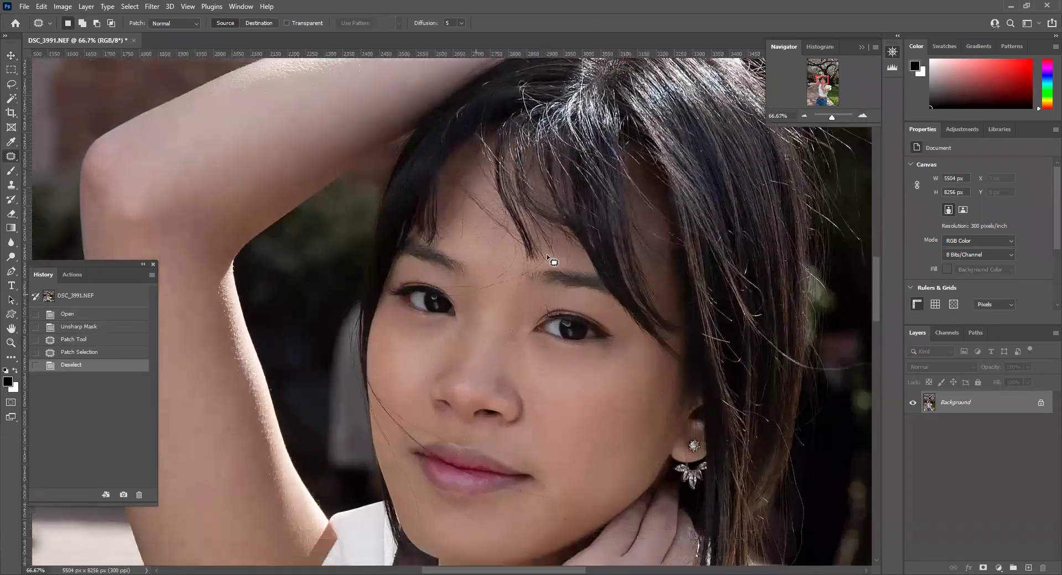
click(862, 116)
drag(819, 80, 819, 80)
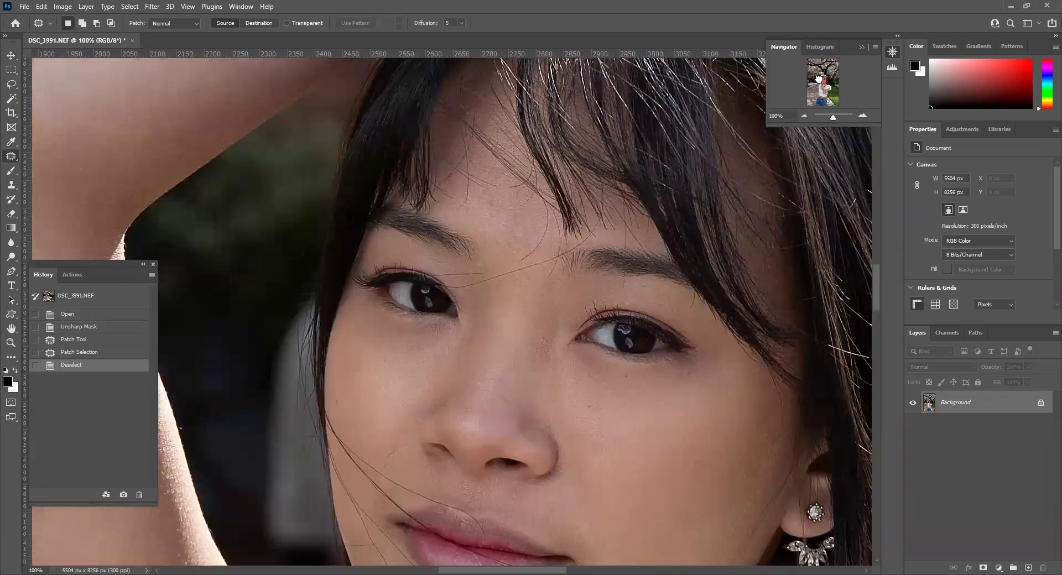
click(93, 10)
click(97, 49)
click(622, 164)
- Patch out the stray hair crossing the bridge of the nose between the eyes, section by section
mouse_move(519, 268)
mouse_down()
mouse_move(487, 294)
mouse_move(480, 272)
mouse_up()
key(ctrl+d)
key(ctrl+d)
mouse_move(479, 278)
mouse_down()
mouse_move(480, 288)
mouse_move(479, 275)
mouse_up()
key(ctrl+d)
mouse_move(480, 276)
mouse_down()
mouse_move(480, 294)
mouse_move(446, 274)
mouse_move(471, 278)
mouse_up()
key(ctrl+d)
mouse_move(470, 277)
mouse_down()
mouse_move(445, 279)
mouse_move(456, 275)
mouse_up()
key(ctrl+d)
drag(452, 274, 433, 244)
key(ctrl+d)
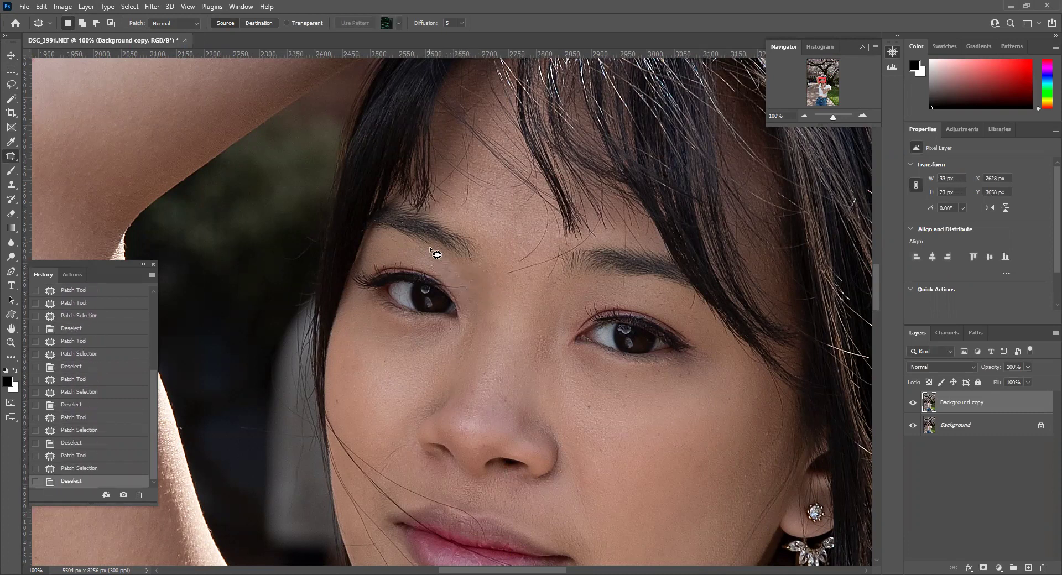
- Patch the remaining hair traces between the nose bridge and the eye nearer the raised arm
mouse_move(466, 279)
mouse_down()
mouse_move(450, 268)
mouse_move(463, 279)
mouse_up()
drag(459, 276, 435, 250)
key(ctrl+d)
mouse_move(465, 288)
mouse_down()
mouse_move(452, 283)
mouse_move(466, 289)
mouse_up()
drag(463, 288, 450, 268)
key(ctrl+d)
- Patch the stray hair and marks between the eyebrows and on the lower forehead
mouse_move(516, 277)
mouse_down()
mouse_move(537, 244)
mouse_move(507, 268)
mouse_move(528, 233)
mouse_move(550, 236)
mouse_move(538, 247)
mouse_move(552, 231)
mouse_move(526, 240)
mouse_move(552, 233)
mouse_move(530, 232)
mouse_up()
key(ctrl+d)
key(ctrl+d)
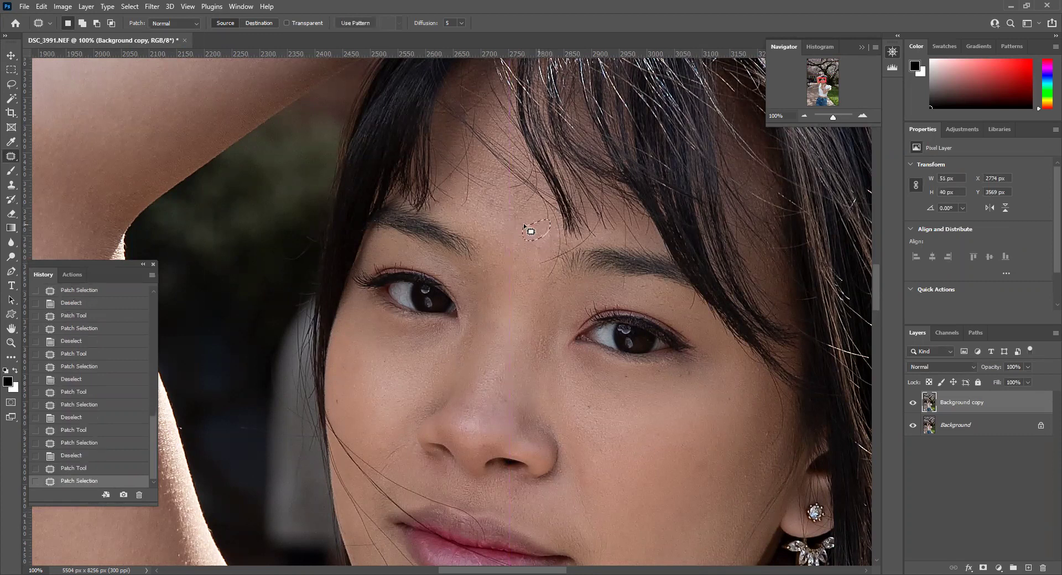
key(ctrl+d)
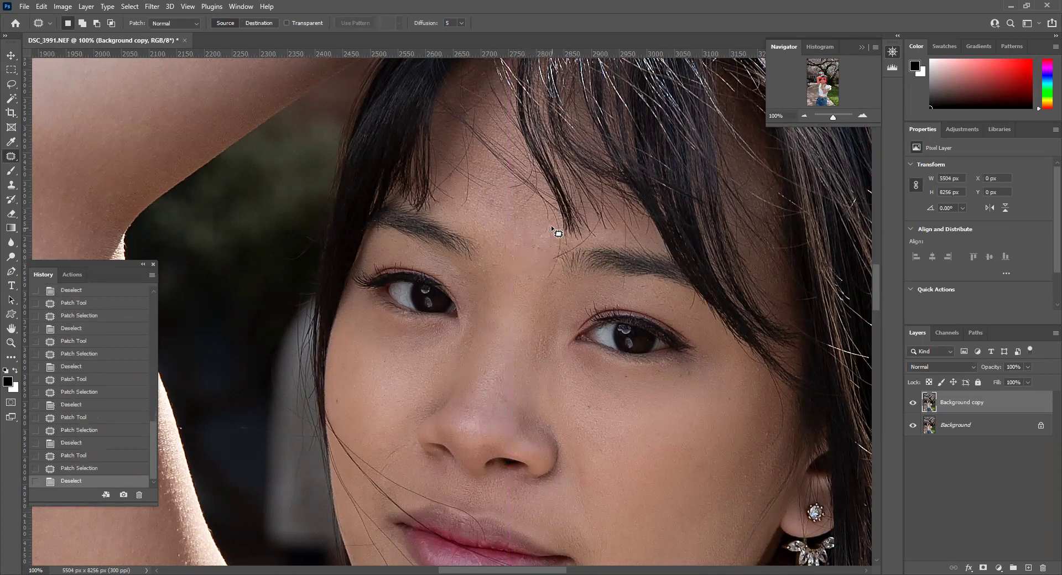
mouse_move(519, 233)
mouse_down()
mouse_move(501, 245)
mouse_move(522, 233)
mouse_up()
key(ctrl+d)
- Patch the small marks on the cheek between the nose and the raised arm
scroll(528, 301, down, 2)
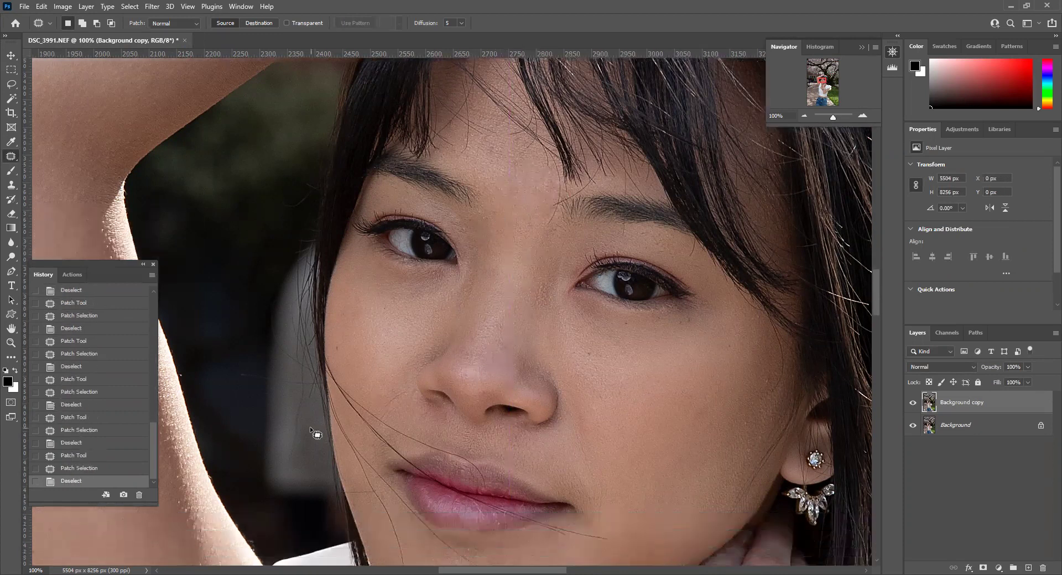
drag(402, 384, 399, 386)
drag(392, 394, 384, 356)
key(ctrl+d)
drag(385, 407, 398, 402)
- Patch out the stray hair lying along the skin just above the middle of the upper lip
drag(820, 80, 821, 80)
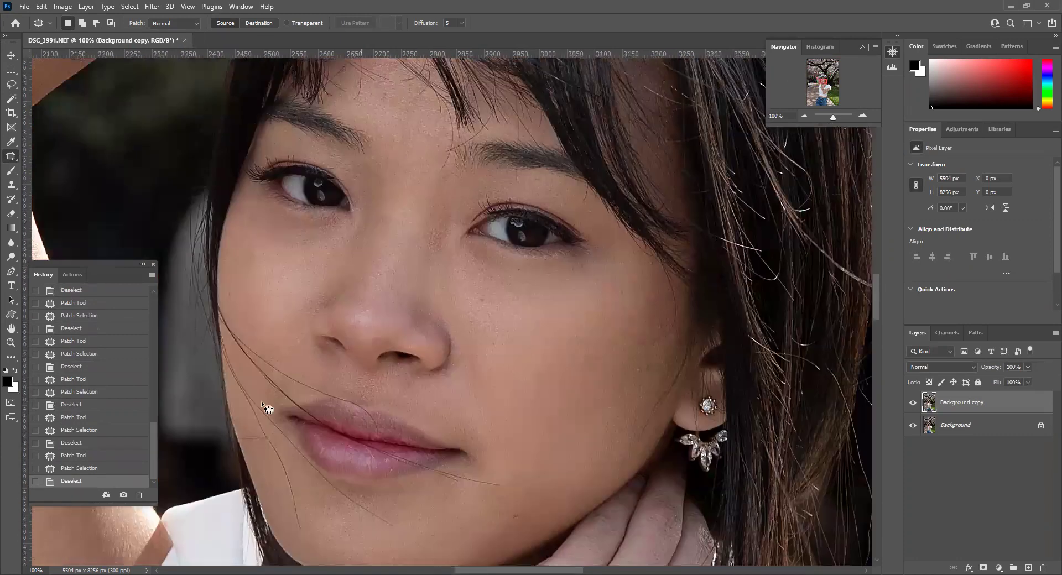
drag(373, 429, 364, 406)
click(378, 420)
key(ctrl+d)
key(ctrl+d)
key(ctrl+d)
drag(364, 406, 382, 383)
key(ctrl+d)
- Patch out the end of the stray hair that extends past the mouth corner nearer the earring
drag(504, 482, 503, 473)
drag(496, 479, 529, 455)
key(ctrl+d)
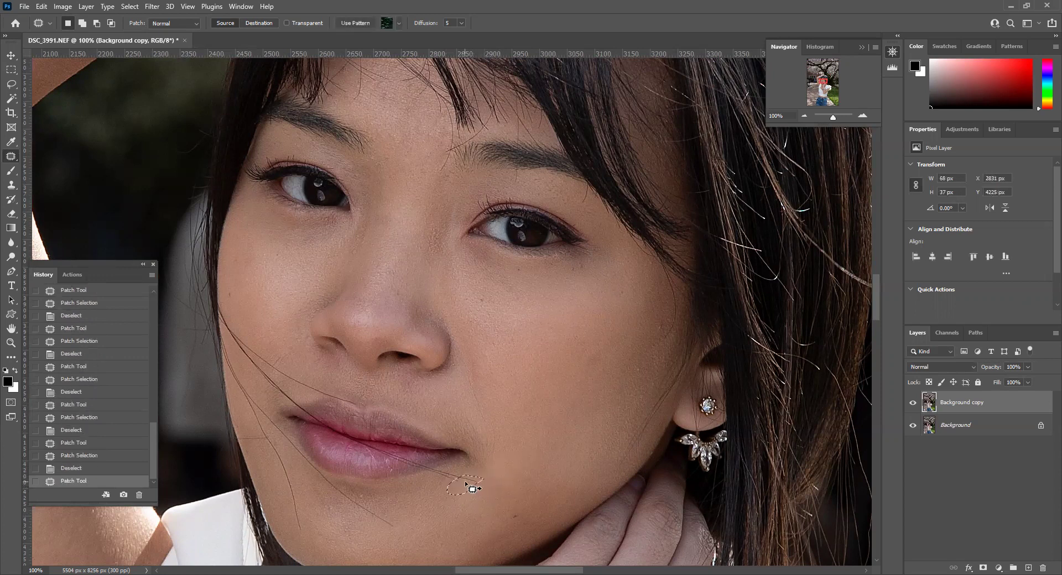
mouse_move(463, 468)
mouse_down()
mouse_move(433, 481)
mouse_move(463, 472)
mouse_up()
drag(460, 477, 474, 487)
key(ctrl+d)
- Patch out the stray hair running down the lower cheek to the jaw on the raised-arm side
scroll(294, 474, down, 2)
mouse_move(302, 460)
mouse_down()
mouse_move(299, 493)
mouse_move(304, 466)
mouse_up()
drag(298, 477, 334, 486)
key(ctrl+d)
mouse_move(303, 448)
mouse_down()
mouse_move(286, 435)
mouse_move(308, 462)
mouse_move(302, 446)
mouse_up()
drag(300, 447, 315, 484)
key(ctrl+d)
mouse_move(297, 440)
mouse_down()
mouse_move(294, 425)
mouse_move(297, 450)
mouse_up()
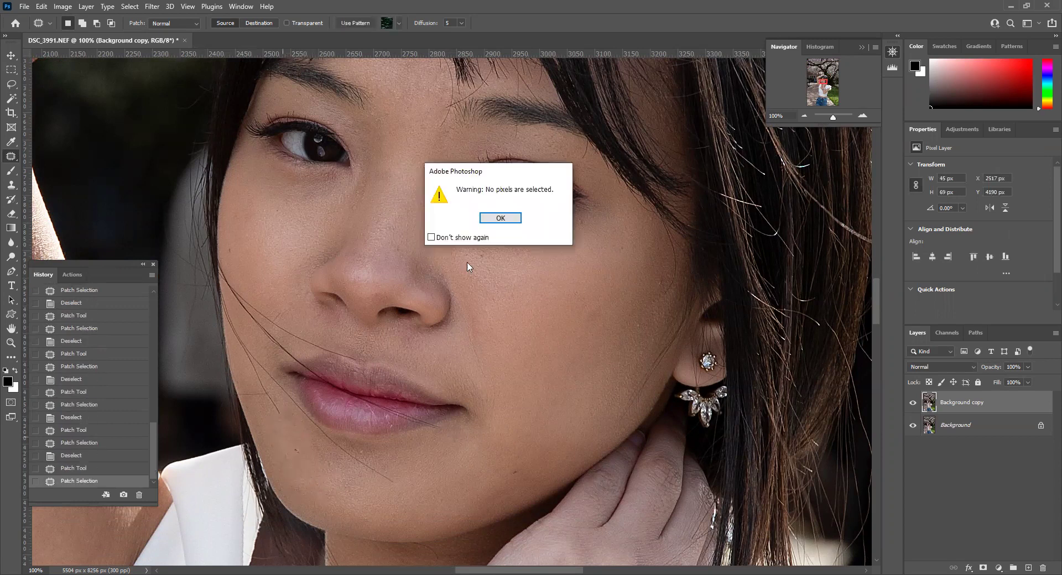
click(499, 219)
drag(288, 418, 473, 410)
key(ctrl+d)
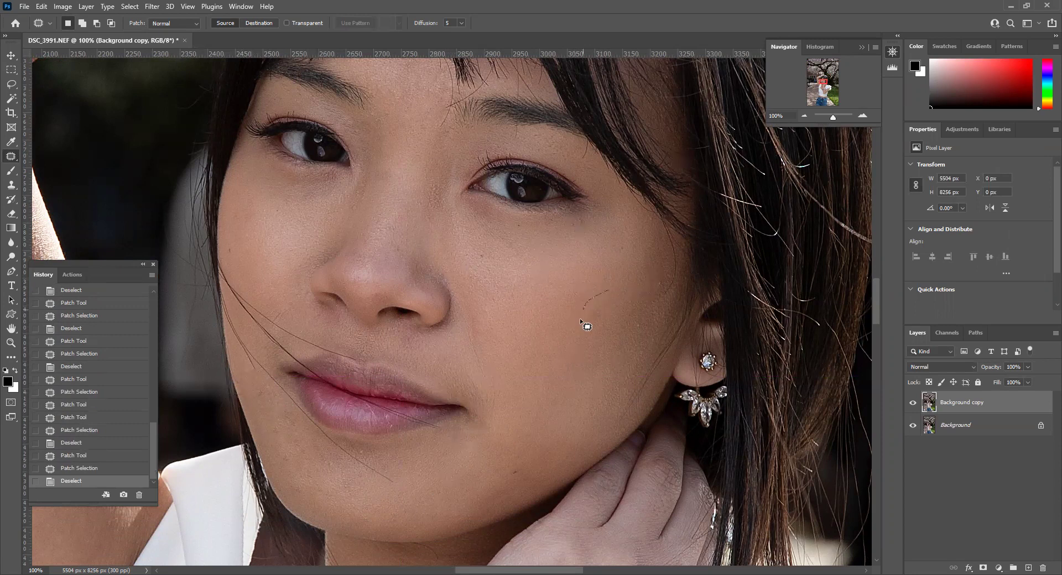
- Patch out the fine stray hairs and marks on the cheek nearer the earring
key(ctrl+d)
drag(607, 314, 656, 267)
drag(659, 277, 652, 302)
key(ctrl+d)
drag(652, 302, 637, 307)
drag(636, 326, 650, 304)
drag(635, 321, 575, 270)
key(ctrl+d)
- Patch the loose hairs on the brow beside the inner end of the eyebrow nearer the earring
scroll(573, 268, up, 3)
mouse_move(451, 175)
mouse_down()
mouse_move(440, 208)
mouse_move(450, 174)
mouse_up()
mouse_move(447, 186)
mouse_down()
mouse_move(436, 174)
mouse_move(450, 168)
mouse_up()
key(ctrl+d)
drag(449, 173, 439, 171)
key(ctrl+d)
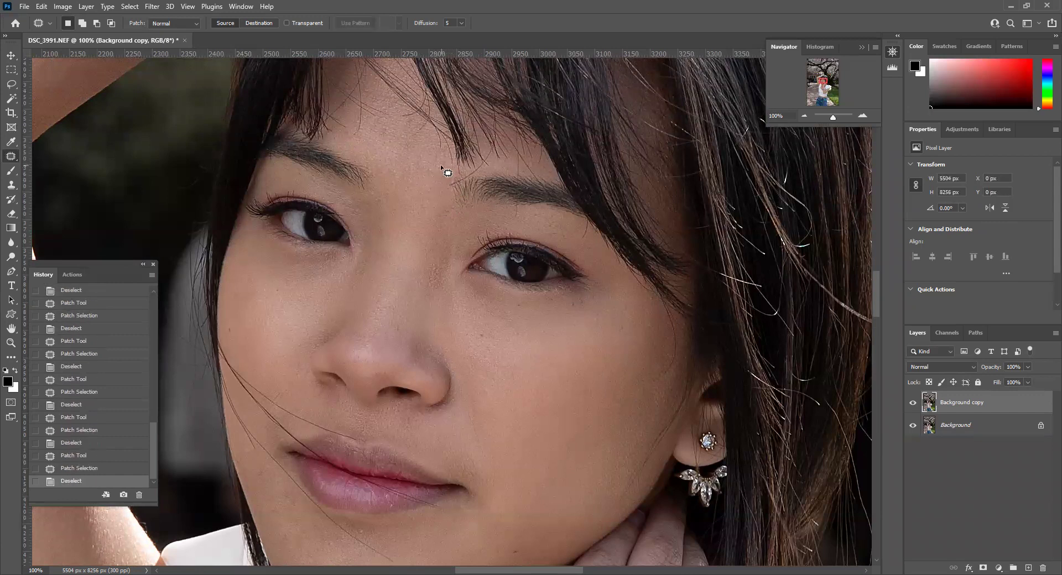
- Examine the retouched portrait as a whole, zoomed out to 12.5%
click(804, 116)
click(805, 116)
click(804, 116)
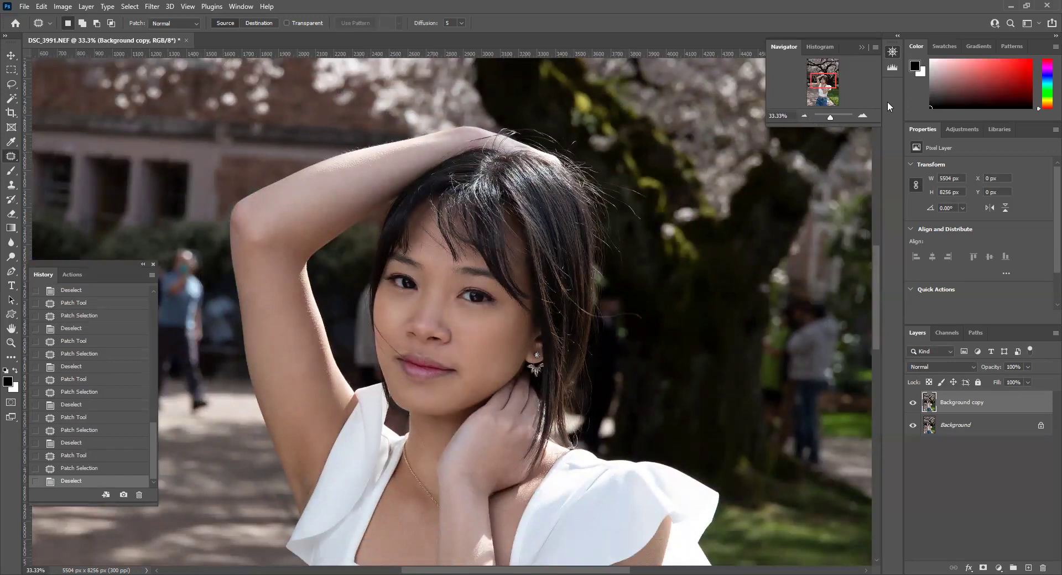
click(803, 117)
click(804, 116)
click(804, 116)
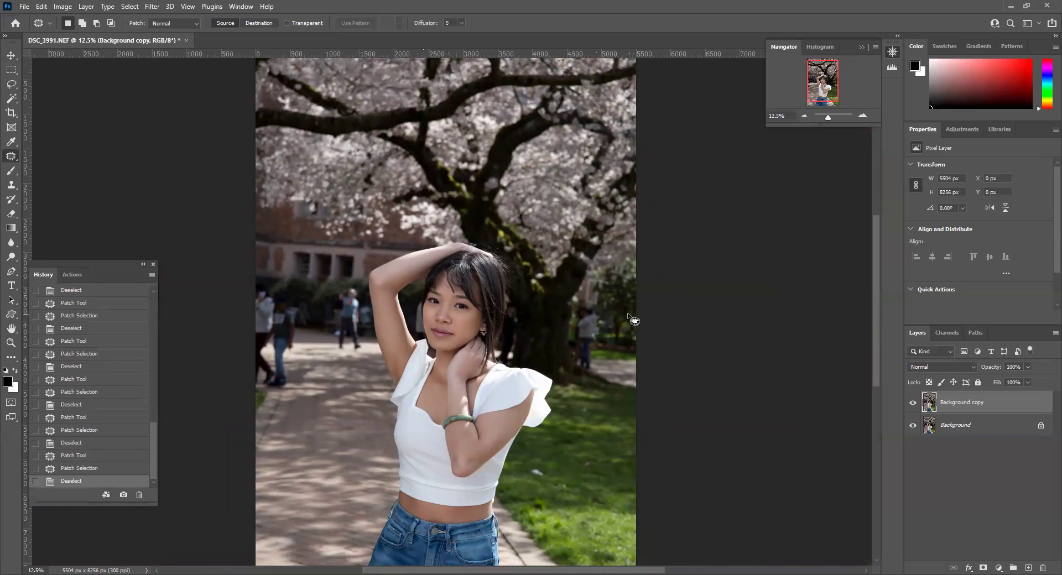
- Patch out the upper stretch of the stray hair crossing the cheek on the raised-arm side
click(862, 116)
click(862, 116)
click(862, 115)
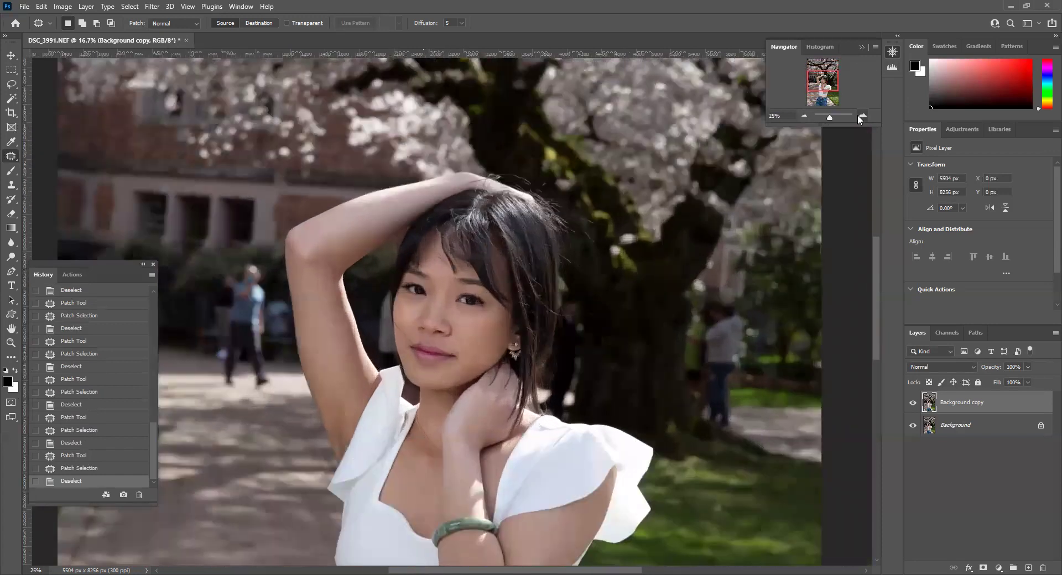
click(862, 116)
click(862, 115)
click(862, 116)
drag(825, 81, 824, 84)
mouse_move(349, 206)
mouse_down()
mouse_move(340, 223)
mouse_move(363, 221)
mouse_move(355, 209)
mouse_up()
mouse_move(354, 220)
mouse_down()
mouse_move(361, 173)
mouse_move(334, 212)
mouse_move(359, 200)
mouse_move(340, 216)
mouse_move(380, 234)
mouse_move(380, 197)
mouse_move(370, 235)
mouse_move(399, 240)
mouse_move(381, 193)
mouse_move(394, 237)
mouse_move(386, 250)
mouse_move(376, 243)
mouse_up()
key(ctrl+d)
key(ctrl+d)
- Patch out the rest of that cheek hair down to the skin above the mouth corner
click(347, 233)
click(371, 244)
drag(379, 250, 374, 230)
mouse_move(397, 244)
mouse_down()
mouse_move(387, 256)
mouse_move(413, 258)
mouse_move(429, 240)
mouse_up()
mouse_move(432, 256)
mouse_down()
mouse_move(423, 270)
mouse_move(430, 258)
mouse_up()
drag(429, 265, 409, 250)
click(375, 257)
key(ctrl+d)
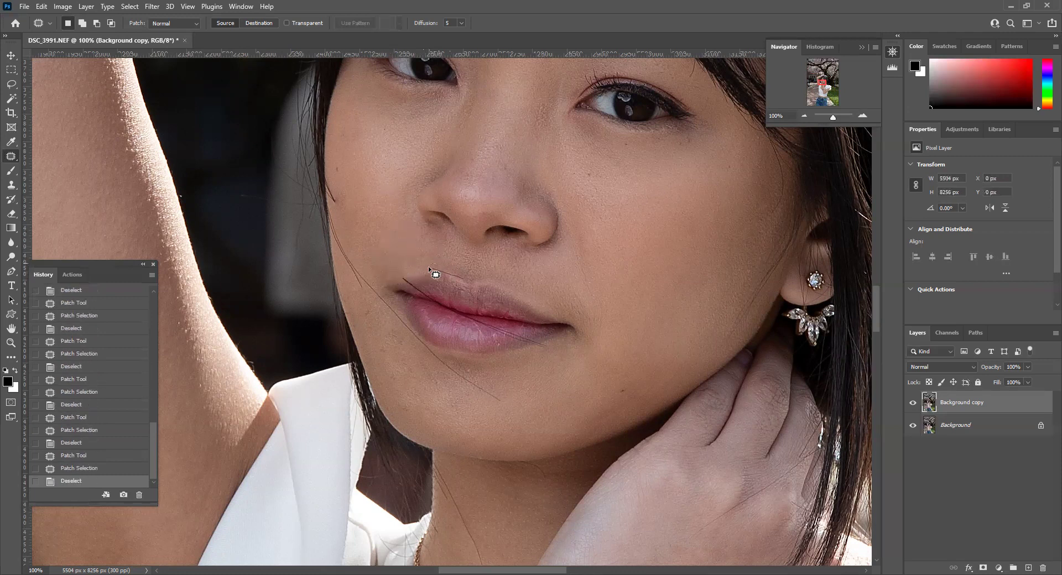
- Try to patch out the short hair above the upper lip
drag(449, 275, 449, 268)
mouse_move(445, 270)
mouse_down()
mouse_move(448, 261)
mouse_move(457, 280)
mouse_move(464, 272)
mouse_up()
key(ctrl+d)
drag(459, 273, 462, 254)
key(ctrl+d)
drag(450, 266, 448, 270)
mouse_move(445, 270)
mouse_down()
mouse_move(439, 238)
mouse_move(321, 264)
mouse_up()
key(ctrl+d)
- Roll the image history back to before the patches above the upper lip
click(863, 116)
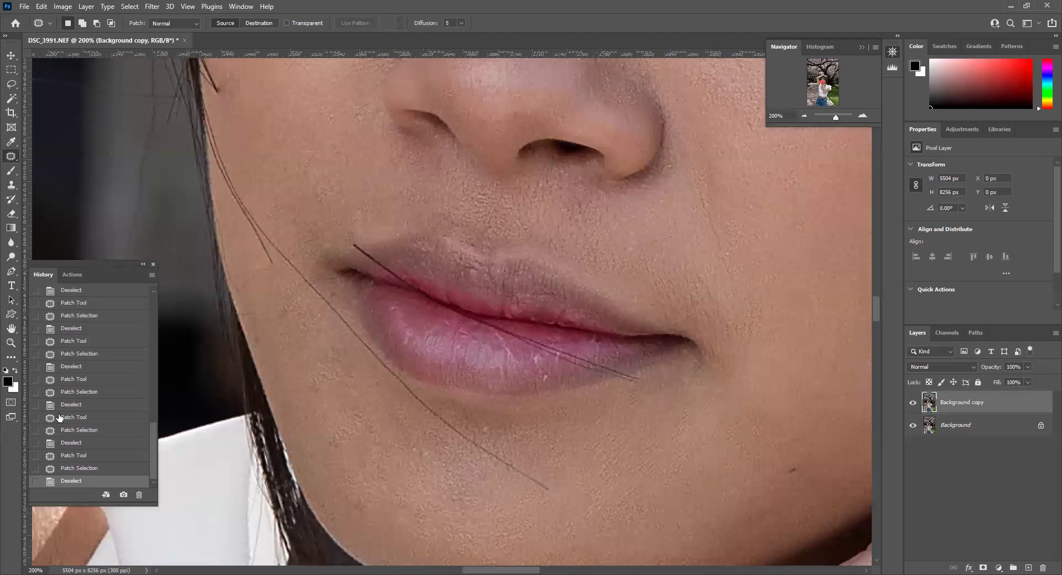
click(78, 379)
click(81, 357)
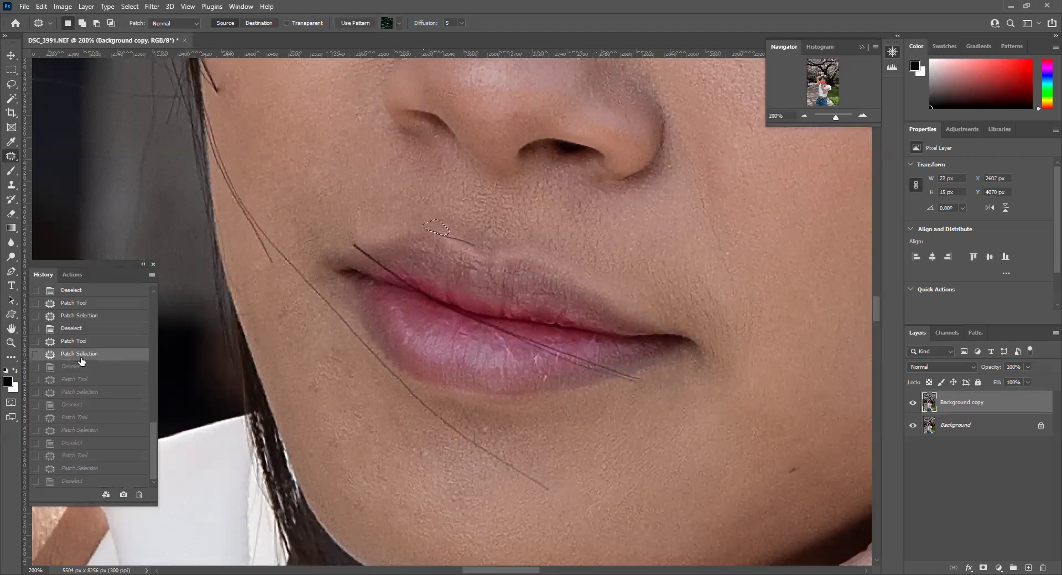
click(80, 342)
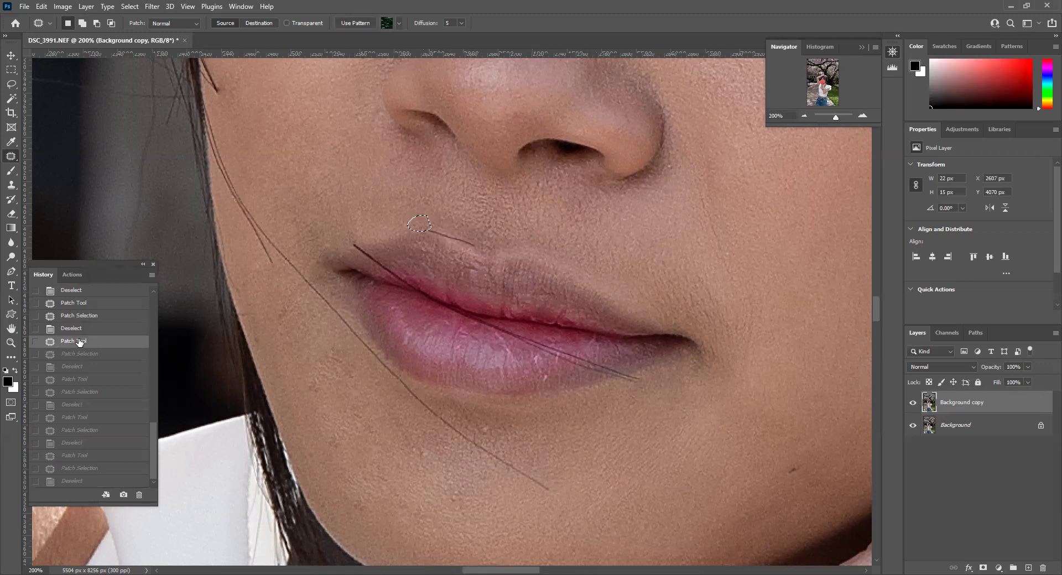
- Patch out the inner end of the short hair above the upper lip in small sections at 400% zoom
click(436, 242)
drag(472, 237, 470, 250)
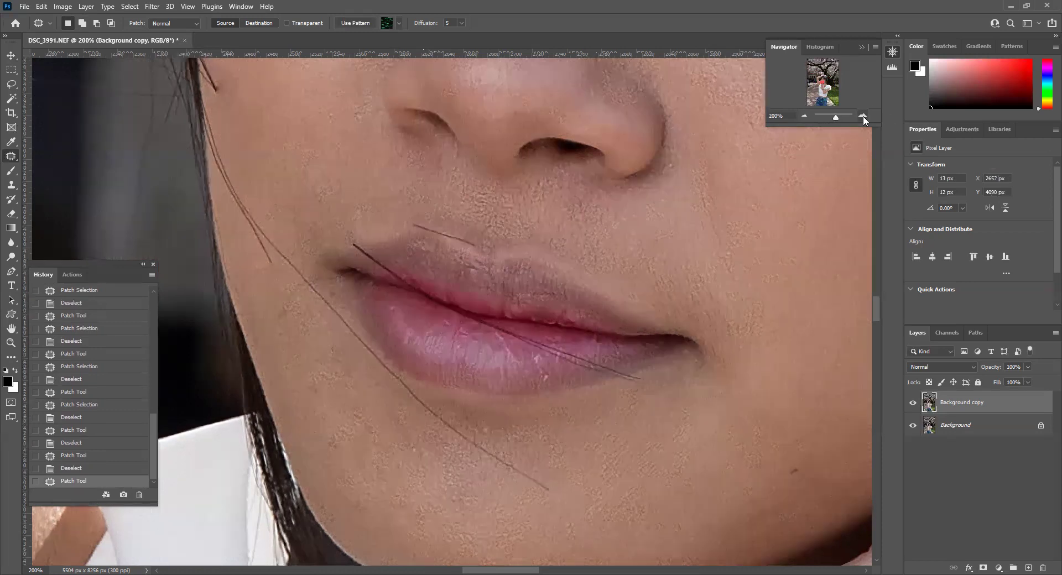
click(863, 116)
click(863, 115)
key(ctrl+d)
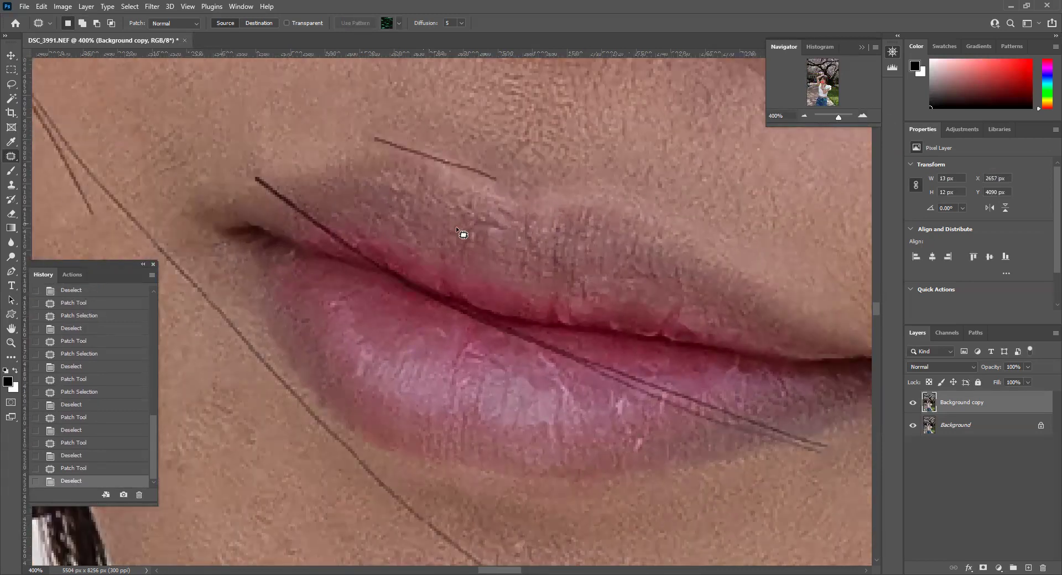
mouse_move(494, 164)
mouse_down()
mouse_move(490, 183)
mouse_move(507, 160)
mouse_move(481, 157)
mouse_up()
key(ctrl+d)
drag(477, 165, 482, 133)
key(ctrl+d)
drag(473, 171, 474, 158)
drag(471, 164, 486, 128)
key(ctrl+d)
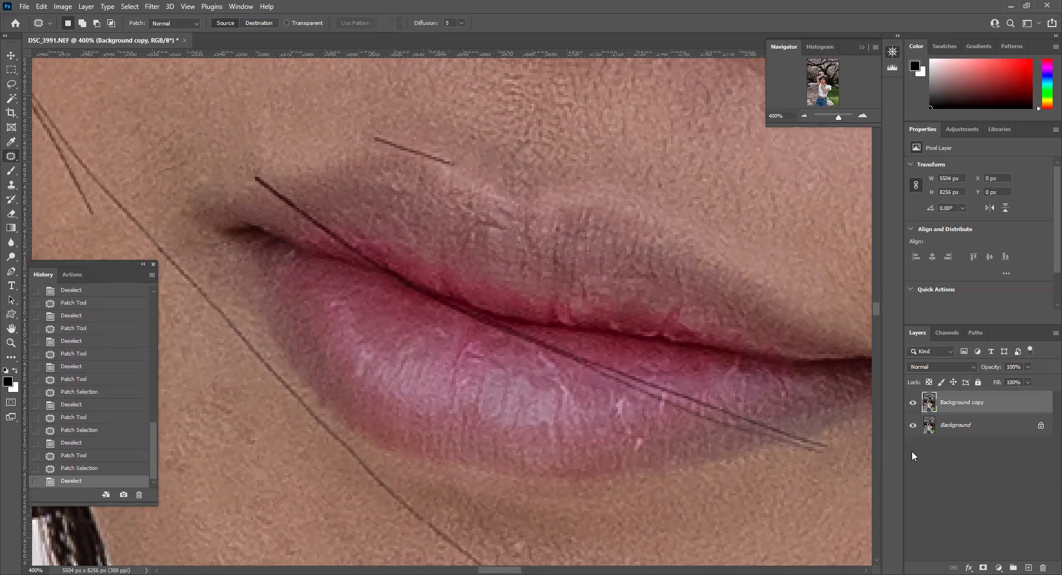
- Patch out the rest of the short hair above the upper lip with clean neighbouring skin
drag(455, 168, 454, 166)
drag(443, 158, 453, 128)
key(ctrl+d)
mouse_move(415, 155)
mouse_down()
mouse_move(433, 150)
mouse_move(383, 120)
mouse_move(408, 141)
mouse_move(344, 125)
mouse_up()
key(ctrl+d)
key(ctrl+d)
- Patch out the dark hair crossing the upper lip, from its outer tip down to the mouth line
drag(269, 163, 253, 178)
click(259, 165)
key(Return)
mouse_move(283, 210)
mouse_down()
mouse_move(350, 201)
mouse_move(347, 216)
mouse_up()
key(ctrl+d)
mouse_move(321, 213)
mouse_down()
mouse_move(362, 215)
mouse_move(321, 218)
mouse_move(357, 247)
mouse_move(371, 236)
mouse_up()
key(ctrl+d)
drag(354, 232, 407, 188)
key(ctrl+d)
scroll(757, 396, down, 1)
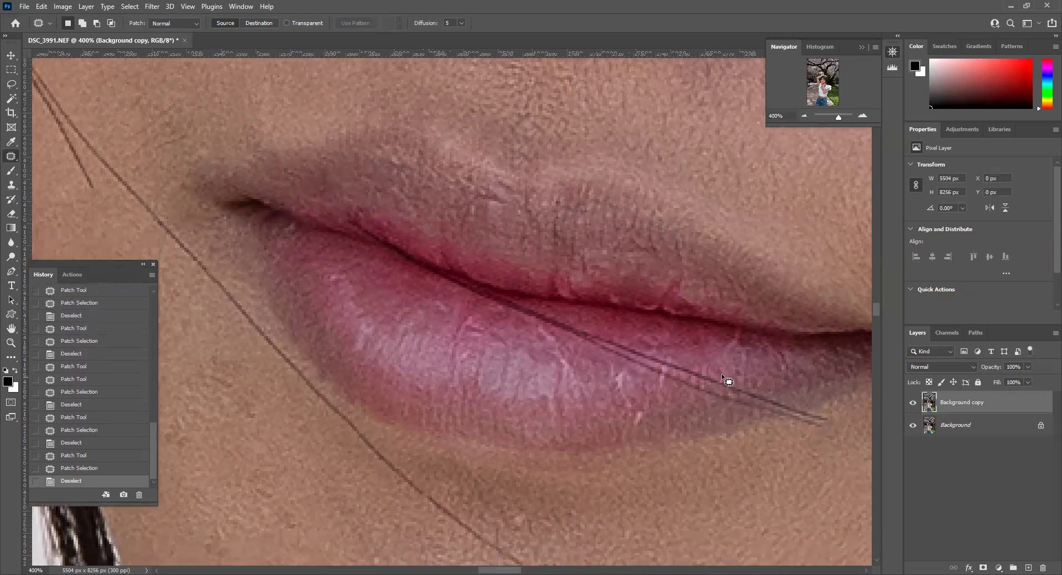
- Patch small sections of the two thin hairs crossing the middle of the lower lip
drag(679, 382, 699, 361)
mouse_move(687, 371)
mouse_down()
mouse_move(682, 335)
mouse_move(685, 359)
mouse_up()
key(ctrl+d)
drag(680, 369, 671, 347)
key(ctrl+d)
mouse_move(657, 349)
mouse_down()
mouse_move(641, 364)
mouse_move(668, 354)
mouse_move(654, 350)
mouse_up()
key(ctrl+d)
drag(647, 362, 585, 353)
key(ctrl+d)
drag(663, 350, 661, 360)
mouse_move(659, 354)
mouse_down()
mouse_move(651, 330)
mouse_move(658, 361)
mouse_move(653, 350)
mouse_up()
key(ctrl+d)
drag(651, 356, 632, 346)
key(ctrl+d)
- Patch out further sections of the two lower-lip hairs, working towards their outer ends
drag(672, 377, 667, 366)
drag(661, 371, 636, 374)
key(ctrl+d)
drag(714, 391, 722, 374)
mouse_move(705, 383)
mouse_down()
mouse_move(648, 392)
mouse_move(709, 397)
mouse_move(715, 378)
mouse_up()
key(ctrl+d)
drag(713, 387, 688, 377)
key(ctrl+d)
key(ctrl+d)
drag(554, 340, 554, 340)
key(ctrl+d)
- Patch out the lower end of the long hair on the chin beneath the lower lip
scroll(264, 443, down, 3)
mouse_move(563, 400)
mouse_down()
mouse_move(599, 479)
mouse_move(576, 410)
mouse_up()
drag(593, 473, 553, 482)
key(ctrl+d)
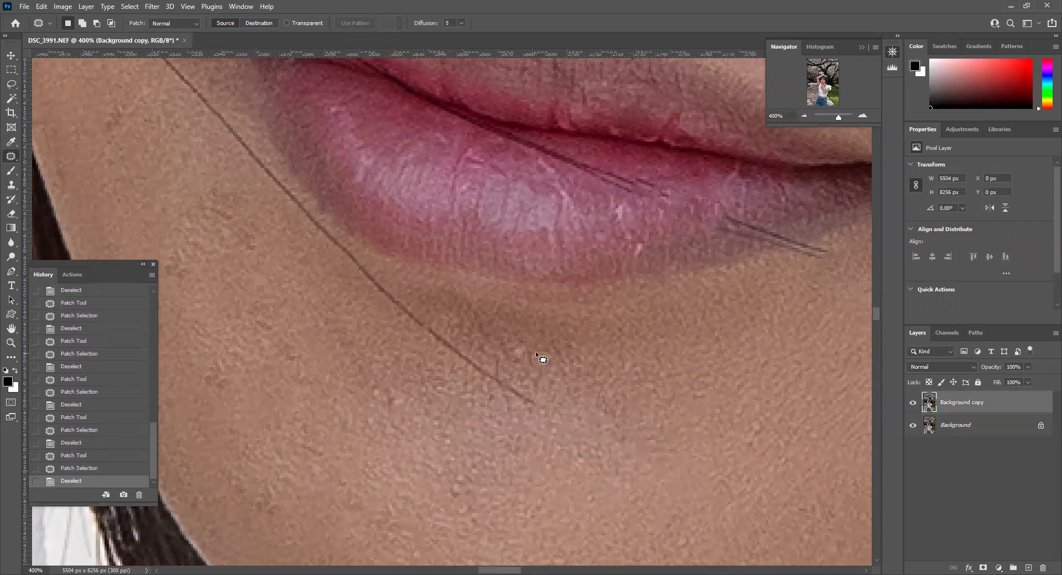
mouse_move(477, 350)
mouse_down()
mouse_move(558, 401)
mouse_move(487, 354)
mouse_up()
drag(512, 381, 416, 403)
key(ctrl+d)
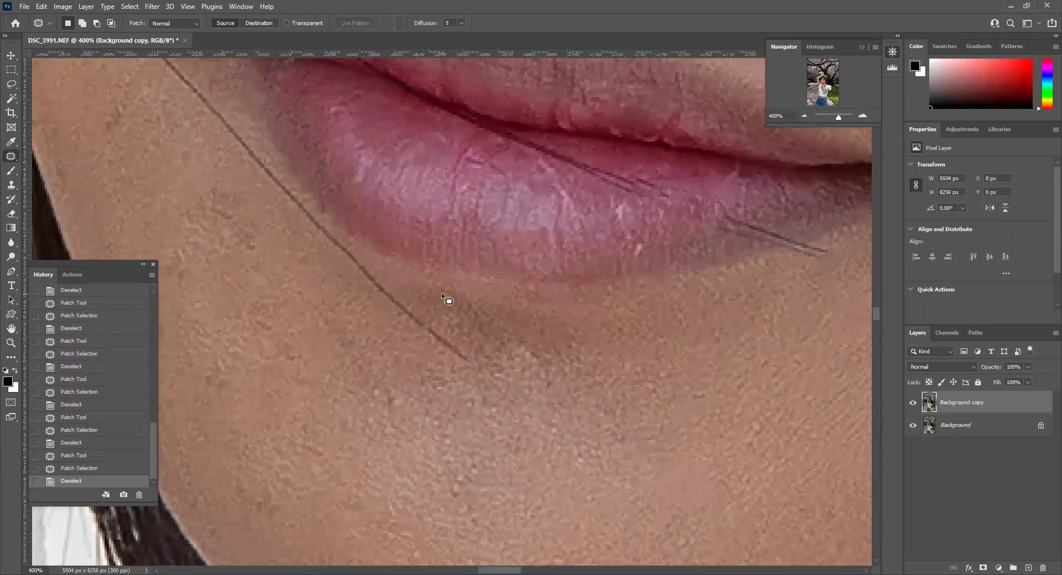
- Patch out the long hair upward from the chin, section by section, along the outer edge of the lower lip
scroll(442, 295, up, 2)
mouse_move(374, 363)
mouse_down()
mouse_move(483, 397)
mouse_move(445, 365)
mouse_up()
drag(432, 371, 369, 400)
key(ctrl+d)
scroll(375, 394, up, 2)
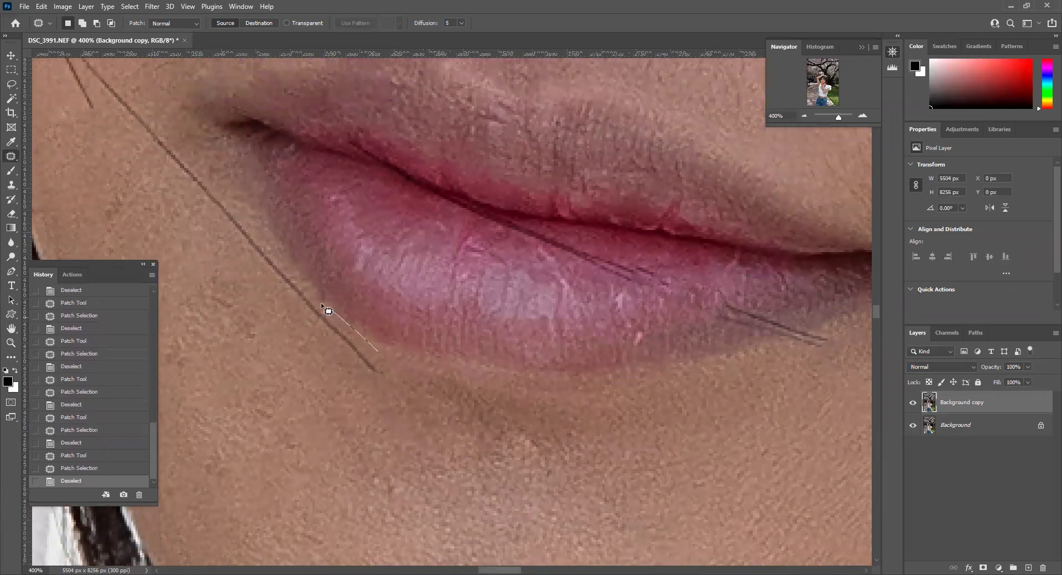
mouse_move(339, 368)
mouse_down()
mouse_move(358, 373)
mouse_move(314, 374)
mouse_up()
key(ctrl+d)
scroll(314, 374, up, 2)
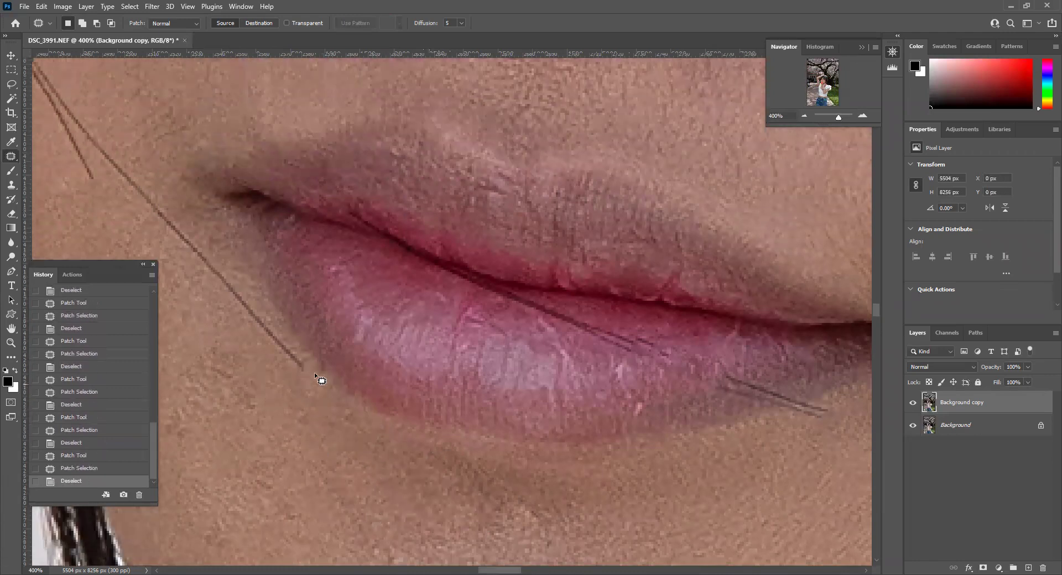
drag(274, 335, 233, 363)
key(ctrl+d)
scroll(218, 293, up, 1)
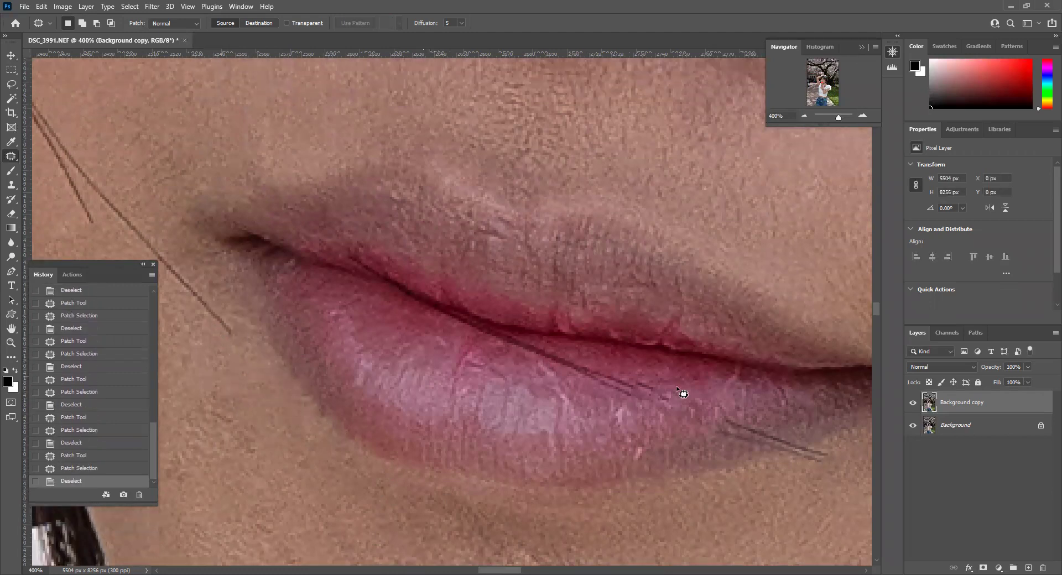
- Patch out the remaining hair sections between the mouth line and the middle of the lower lip
mouse_move(655, 396)
mouse_down()
mouse_move(675, 380)
mouse_move(629, 375)
mouse_up()
key(ctrl+d)
mouse_move(619, 387)
mouse_down()
mouse_move(573, 390)
mouse_move(595, 361)
mouse_up()
key(ctrl+d)
mouse_move(597, 376)
mouse_down()
mouse_move(574, 384)
mouse_move(607, 368)
mouse_up()
key(ctrl+d)
key(ctrl+d)
mouse_move(545, 341)
mouse_down()
mouse_move(524, 337)
mouse_move(595, 369)
mouse_up()
key(ctrl+d)
- Patch the hair traces left on the lower lip and the dark mark on the upper lip's inner edge
mouse_move(624, 403)
mouse_down()
mouse_move(607, 401)
mouse_move(625, 402)
mouse_up()
mouse_move(624, 414)
mouse_down()
mouse_move(625, 387)
mouse_move(584, 387)
mouse_up()
drag(587, 421, 592, 418)
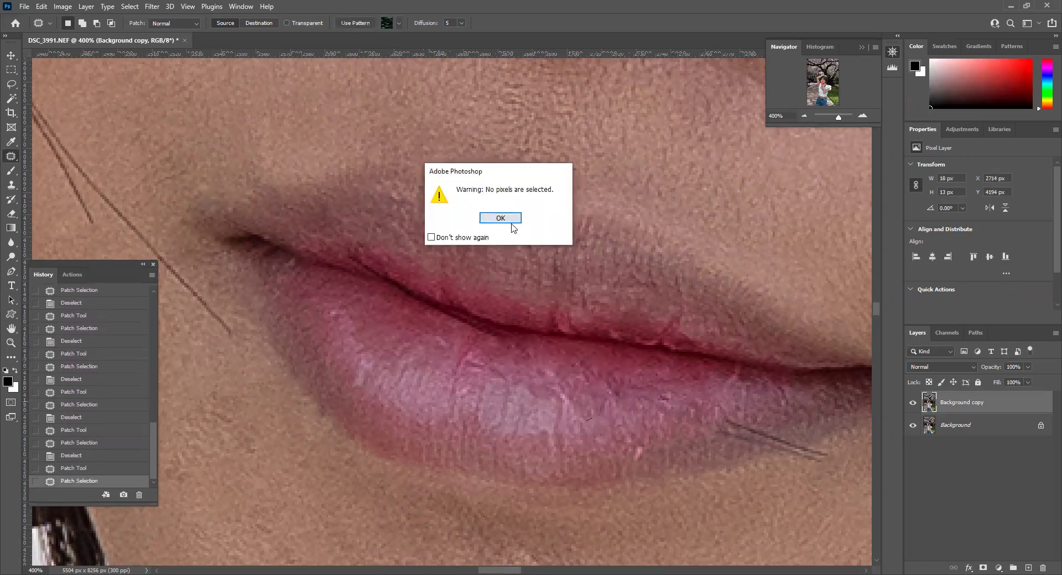
click(511, 222)
drag(361, 319, 347, 293)
drag(347, 307, 384, 326)
key(ctrl+d)
- Patch out most of the two short hair pieces near the lower lip's outer edge
drag(751, 440, 757, 428)
mouse_move(748, 430)
mouse_down()
mouse_move(676, 432)
mouse_move(758, 447)
mouse_move(772, 429)
mouse_up()
key(ctrl+d)
drag(775, 434, 815, 414)
key(ctrl+d)
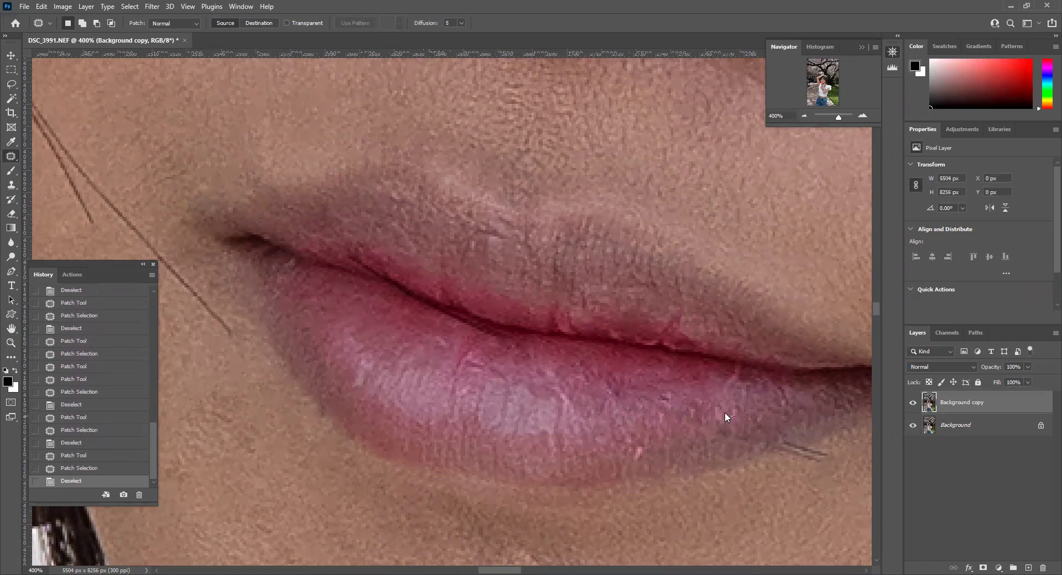
- Patch the light spots on the lower lip with smoother lip texture
drag(726, 413, 732, 416)
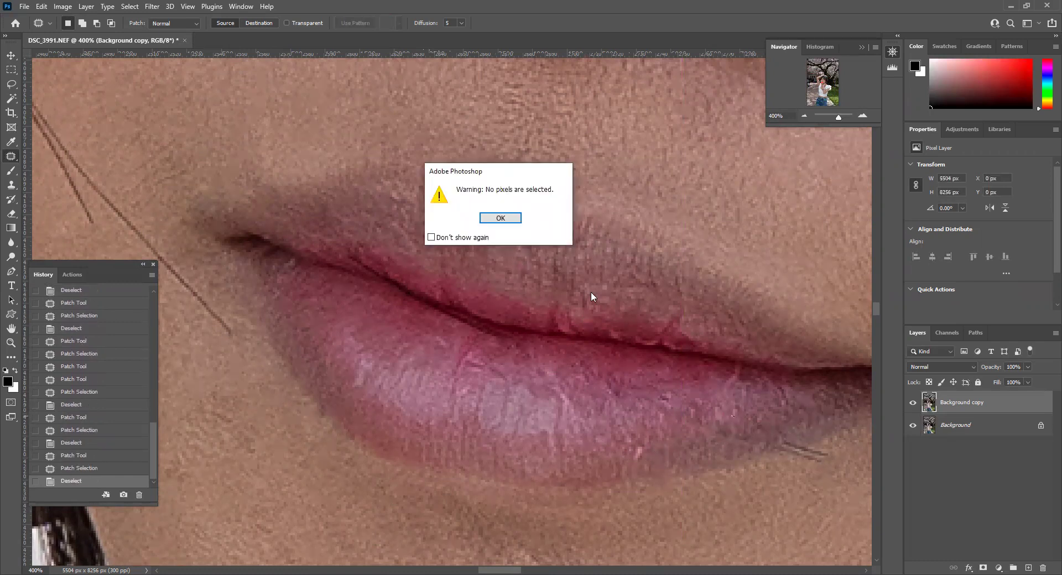
click(501, 219)
drag(645, 459, 636, 436)
drag(631, 446, 669, 427)
key(ctrl+d)
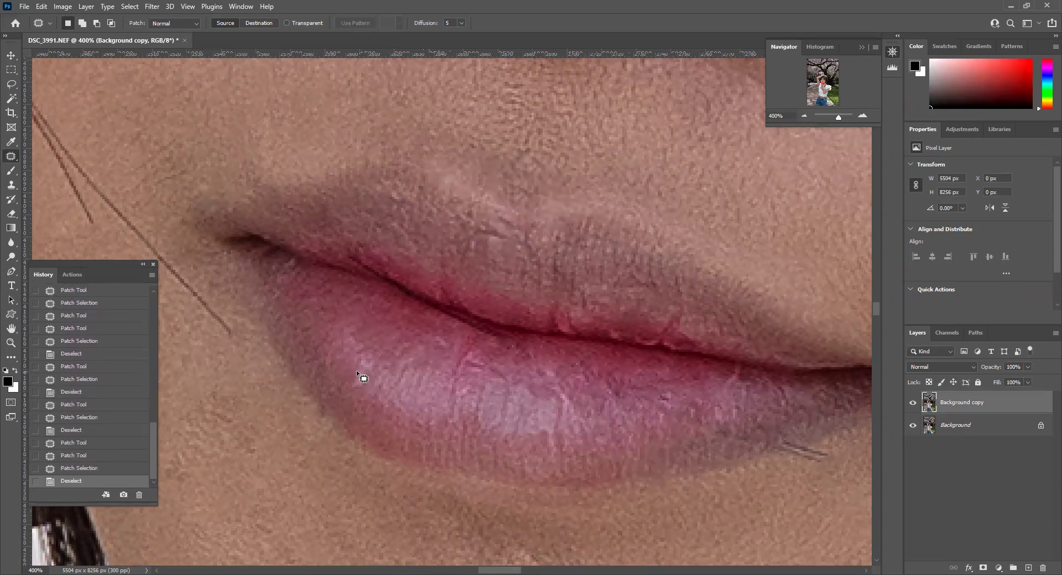
mouse_move(374, 383)
mouse_down()
mouse_move(360, 372)
mouse_move(397, 387)
mouse_up()
key(ctrl+d)
- Patch out the rest of the long hair on the cheek beside the mouth corner at 100% zoom
click(803, 116)
click(803, 115)
click(803, 116)
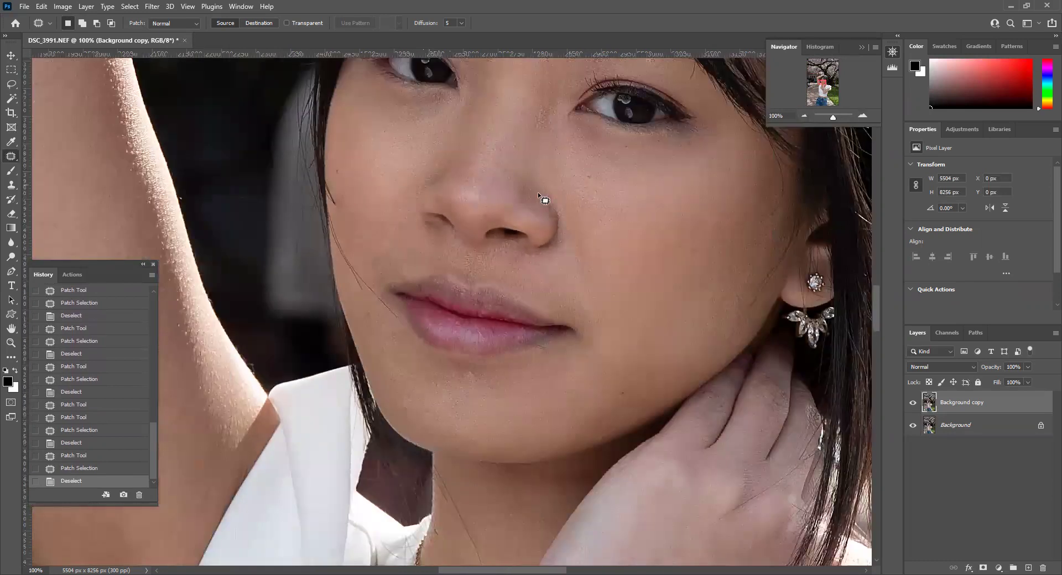
mouse_move(371, 287)
mouse_down()
mouse_move(380, 318)
mouse_move(400, 314)
mouse_move(392, 307)
mouse_up()
mouse_move(391, 307)
mouse_down()
mouse_move(353, 264)
mouse_move(366, 292)
mouse_move(358, 228)
mouse_move(344, 268)
mouse_move(368, 227)
mouse_move(339, 250)
mouse_move(363, 207)
mouse_up()
key(ctrl+d)
key(ctrl+d)
key(ctrl+d)
key(ctrl+d)
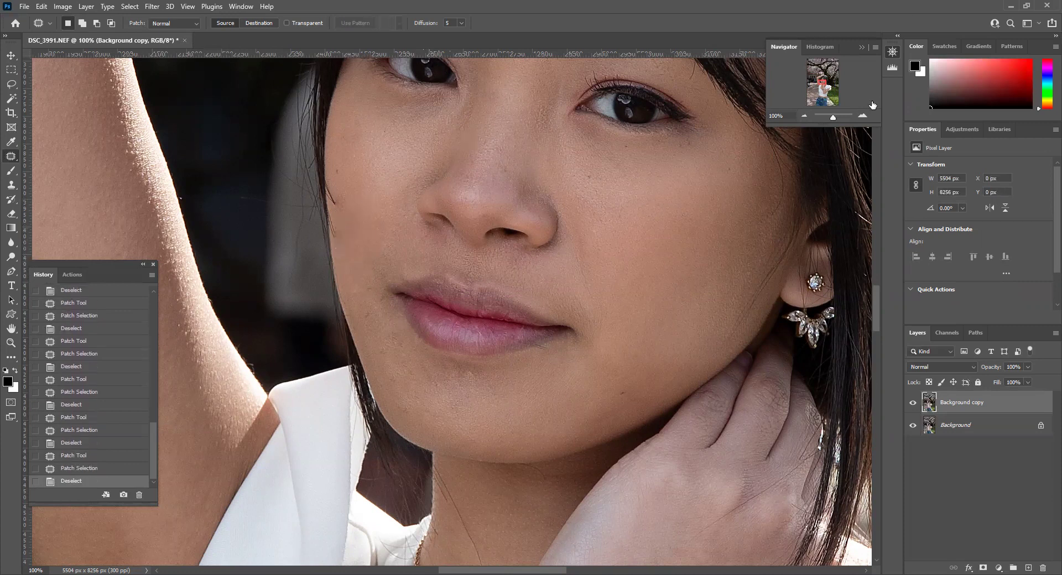
- Patch out the stray hair tips that overlap the cheek along the face's edge at 200% zoom
click(863, 115)
click(820, 79)
drag(819, 79, 823, 82)
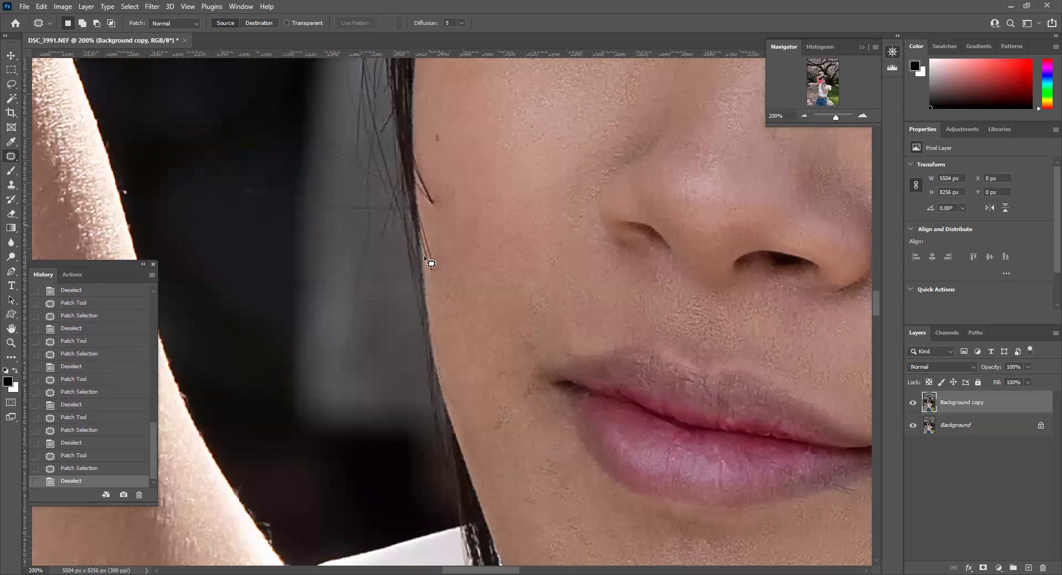
mouse_move(430, 273)
mouse_down()
mouse_move(463, 207)
mouse_move(443, 177)
mouse_up()
click(462, 207)
click(501, 219)
mouse_move(443, 187)
mouse_down()
mouse_move(472, 154)
mouse_move(427, 165)
mouse_move(433, 213)
mouse_up()
click(472, 154)
drag(435, 190, 461, 168)
key(ctrl+d)
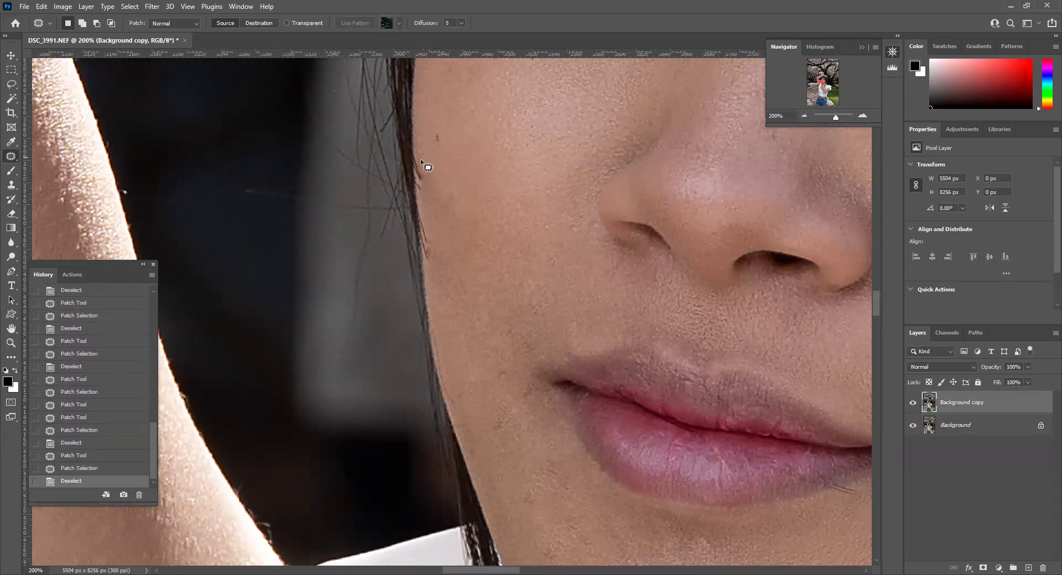
drag(419, 197, 421, 164)
drag(427, 182, 454, 170)
key(ctrl+d)
- Patch the uneven skin on the cheek beside and just below the mouth corner
drag(501, 330, 518, 439)
drag(531, 393, 516, 251)
key(ctrl+d)
drag(566, 475, 567, 473)
drag(545, 465, 520, 415)
- Patch out the thin hair remaining along the face's edge at 400% zoom
click(862, 115)
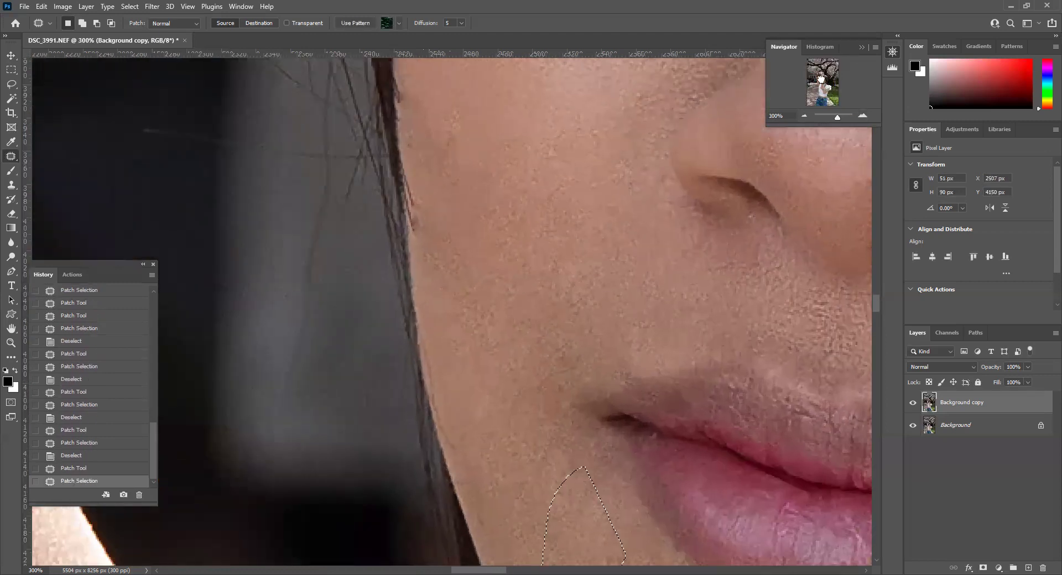
drag(821, 79, 821, 79)
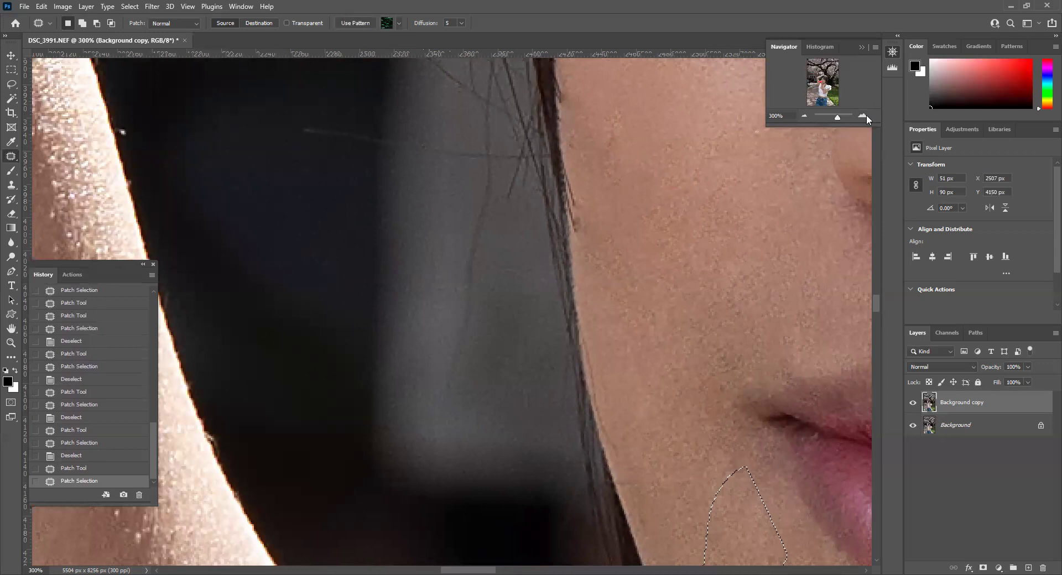
click(863, 115)
scroll(682, 189, up, 2)
mouse_move(607, 212)
mouse_down()
mouse_move(612, 254)
mouse_move(628, 238)
mouse_move(630, 281)
mouse_up()
key(ctrl+d)
drag(623, 243, 615, 298)
drag(627, 280, 691, 218)
key(ctrl+d)
- Patch out the small dark spot on the cheek and the leftover hair speck at the face's edge
drag(682, 137, 650, 158)
drag(690, 191, 682, 142)
drag(672, 180, 740, 208)
key(ctrl+d)
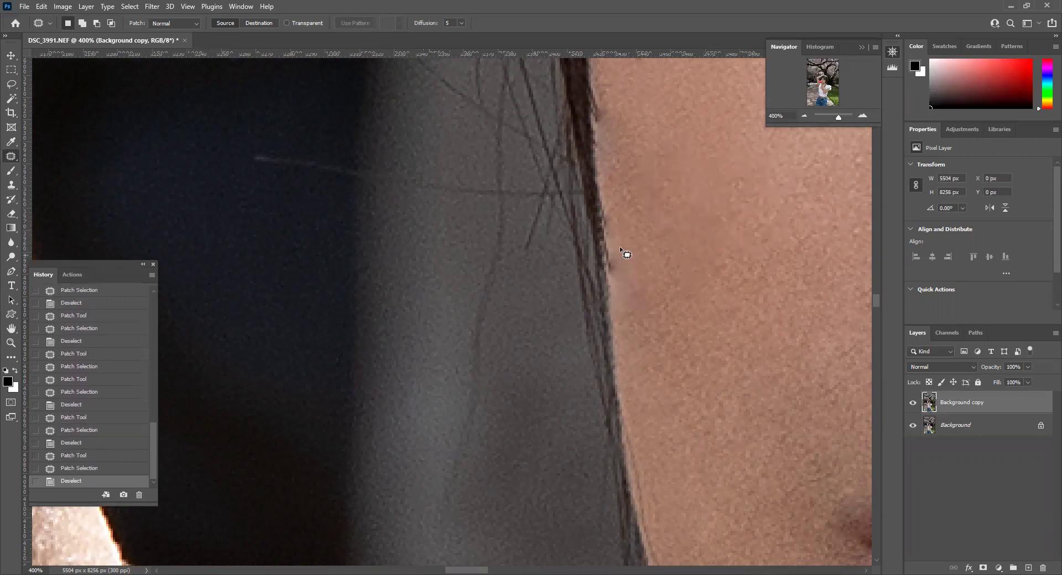
mouse_move(606, 265)
mouse_down()
mouse_move(622, 273)
mouse_move(628, 256)
mouse_up()
drag(624, 262, 671, 230)
key(ctrl+d)
- Flatten the retouched image into a single background layer
click(803, 116)
click(803, 115)
click(804, 116)
click(803, 116)
click(803, 116)
click(803, 115)
click(803, 116)
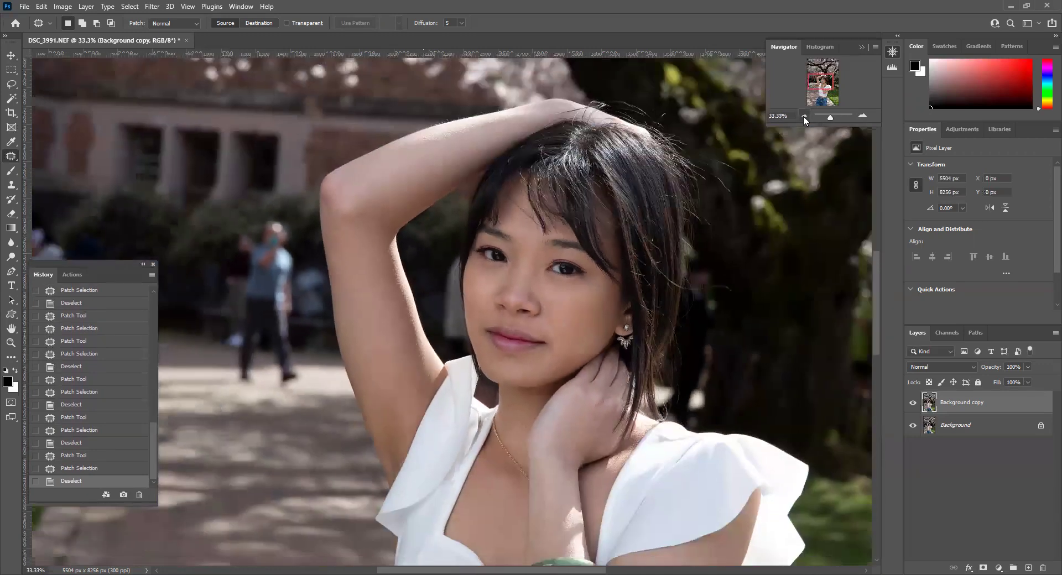
click(804, 116)
click(804, 115)
click(804, 115)
click(804, 115)
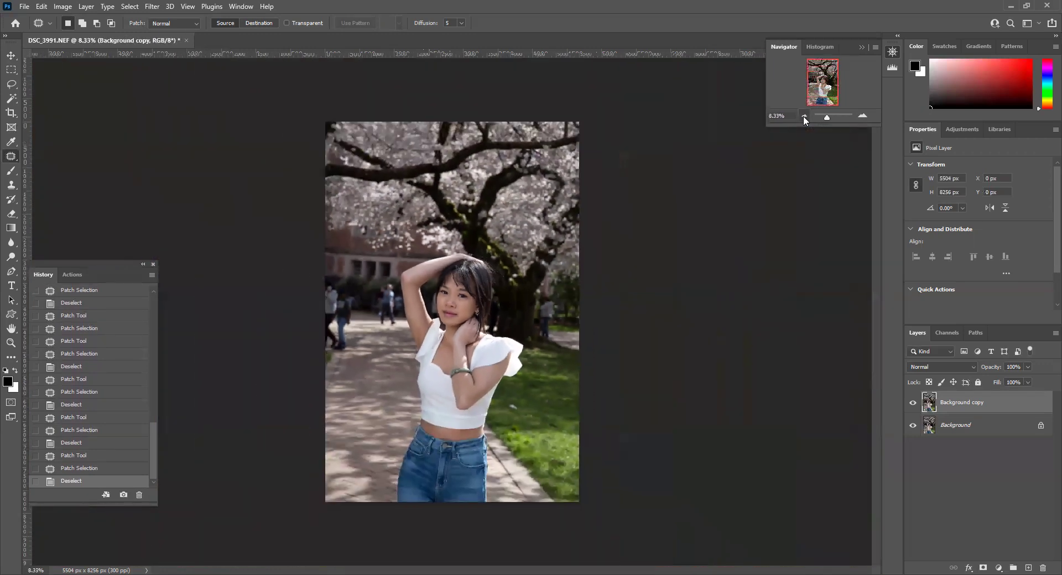
click(90, 6)
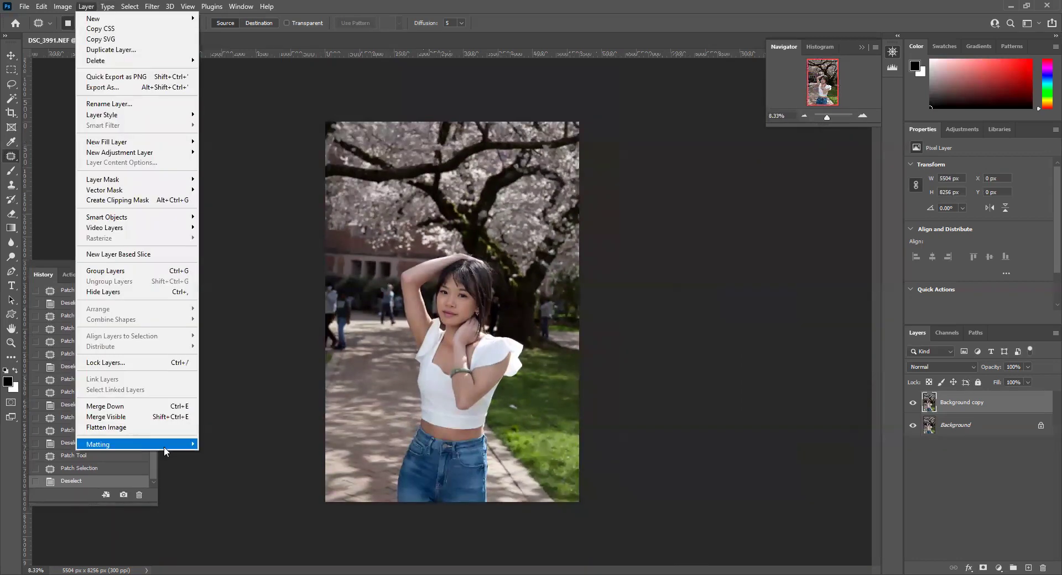
click(165, 433)
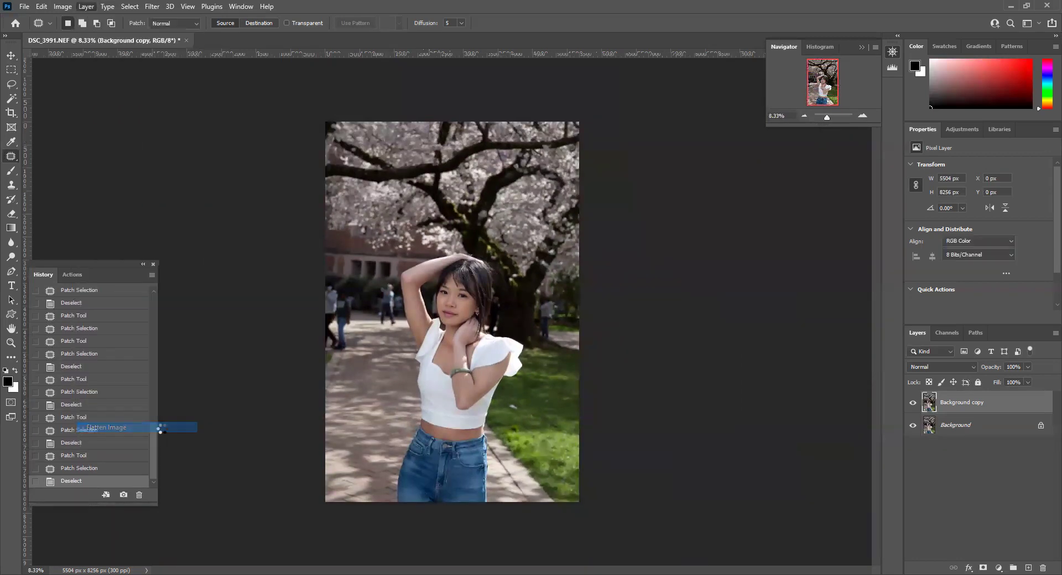
- Set up an upright 11 × 14 in crop at 300 px/in around the woman and tree, with the photo slightly rotated
click(11, 117)
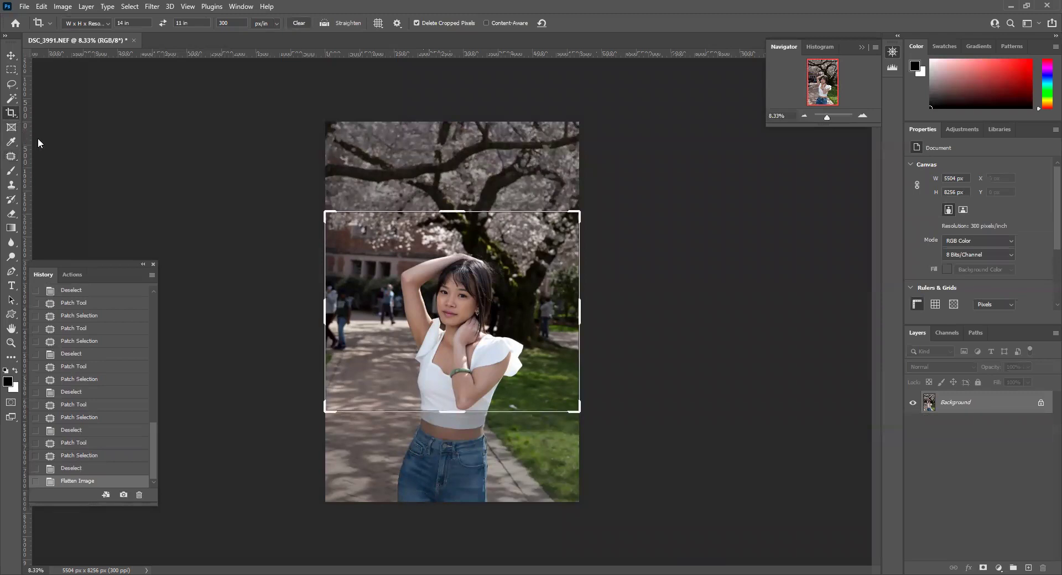
click(163, 23)
drag(462, 325, 457, 361)
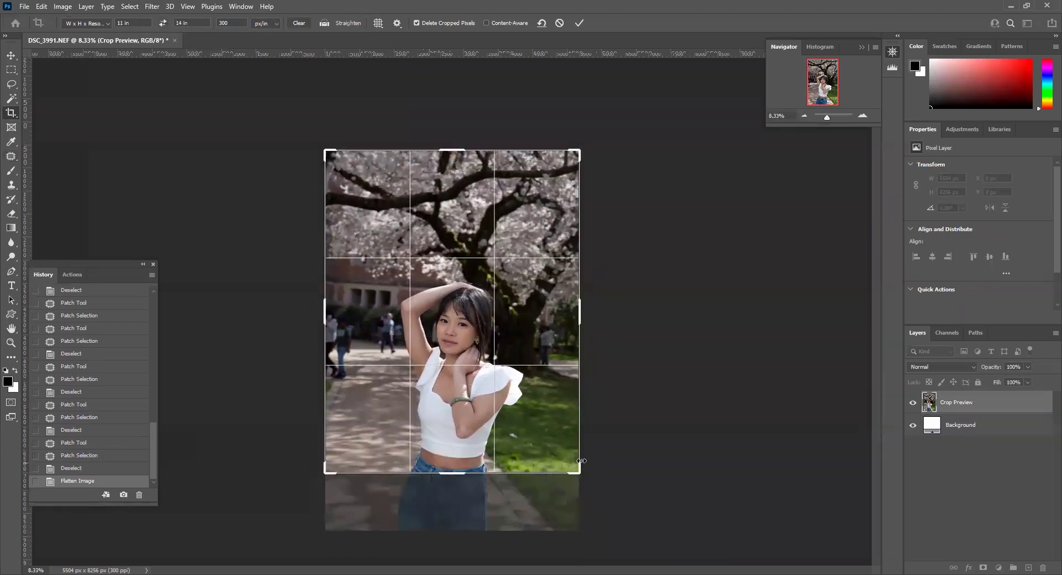
drag(514, 518, 514, 518)
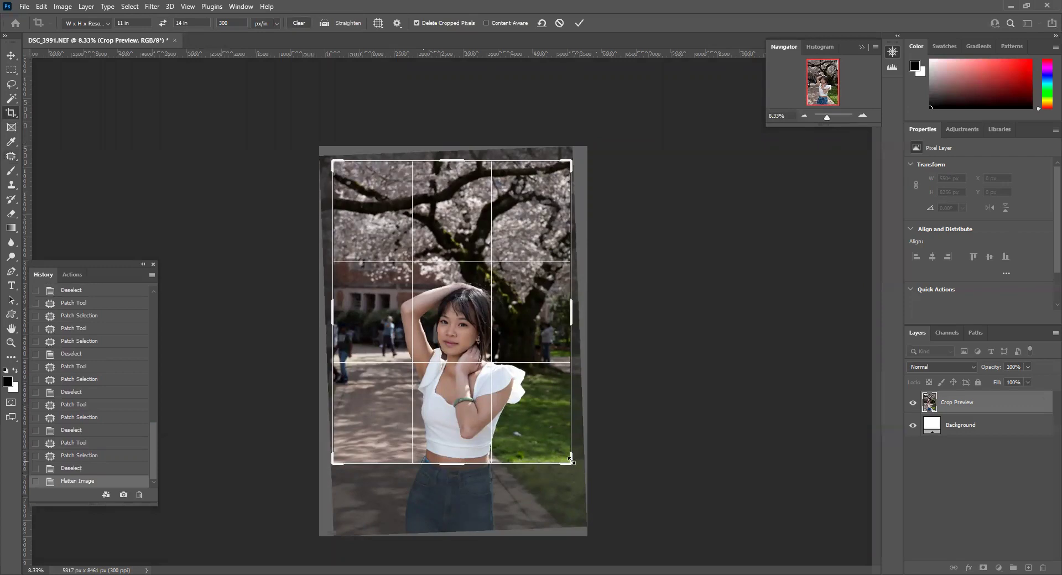
drag(566, 460, 517, 457)
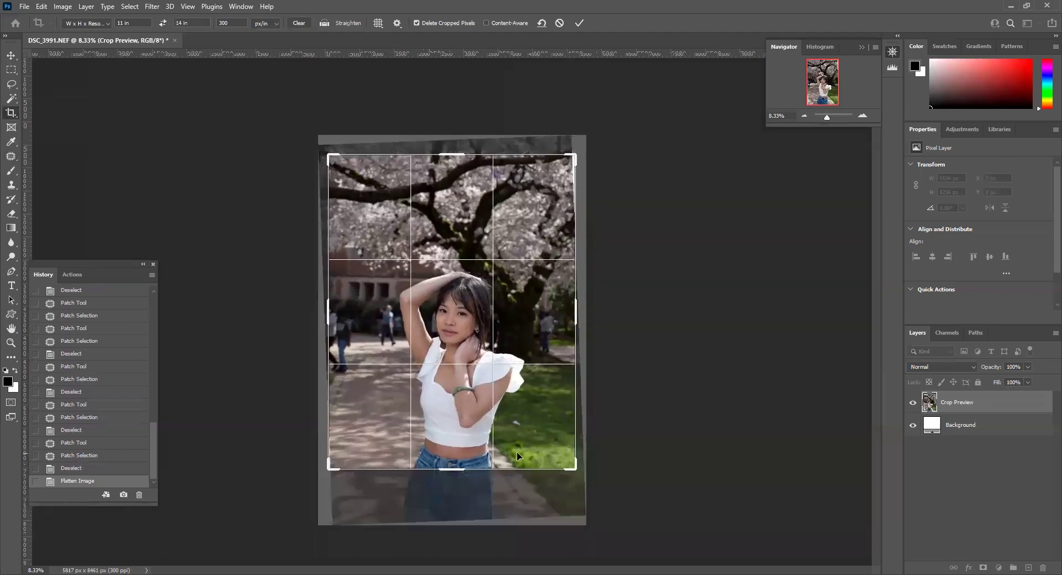
drag(574, 157, 579, 151)
drag(332, 155, 326, 151)
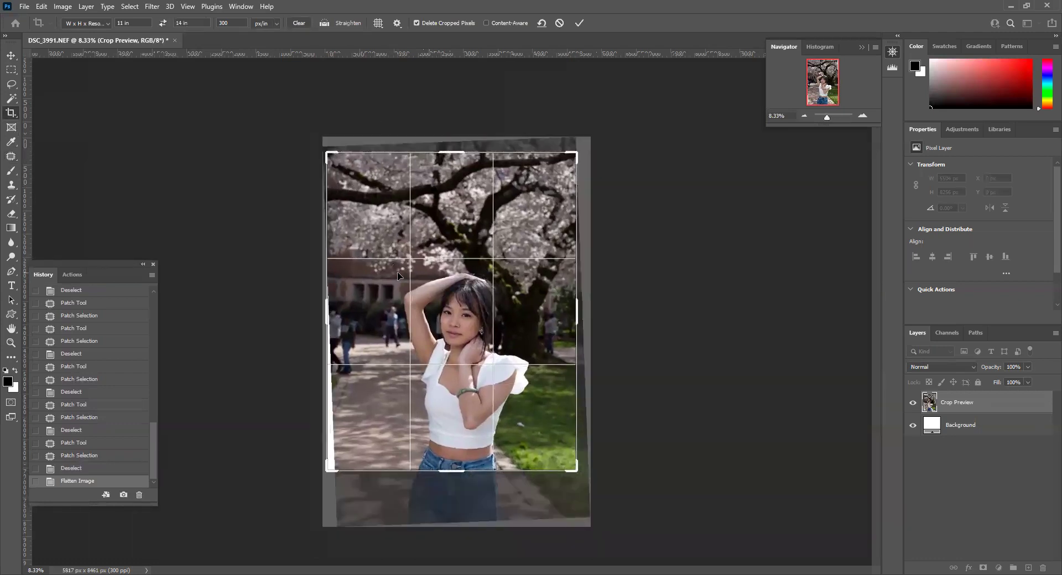
- Reduce the photo's tilt, shift it within the crop frame, and apply the crop
drag(649, 353, 645, 356)
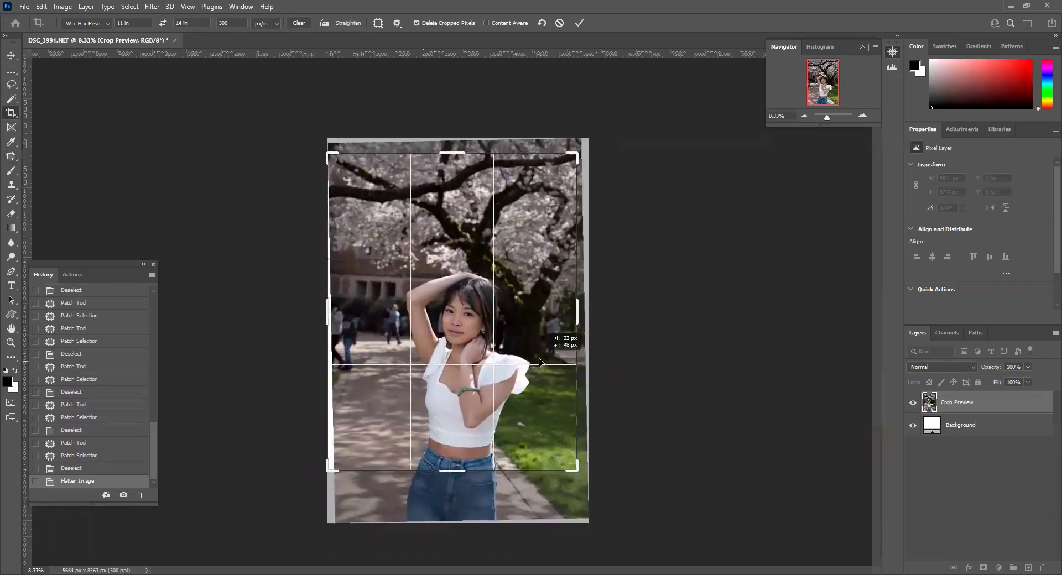
click(540, 360)
click(540, 360)
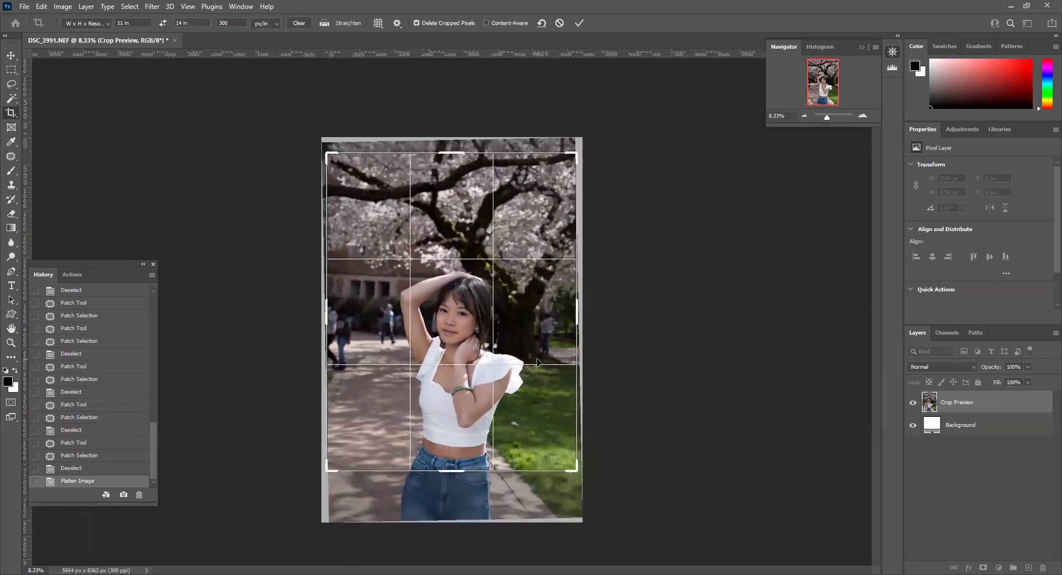
drag(540, 359, 542, 359)
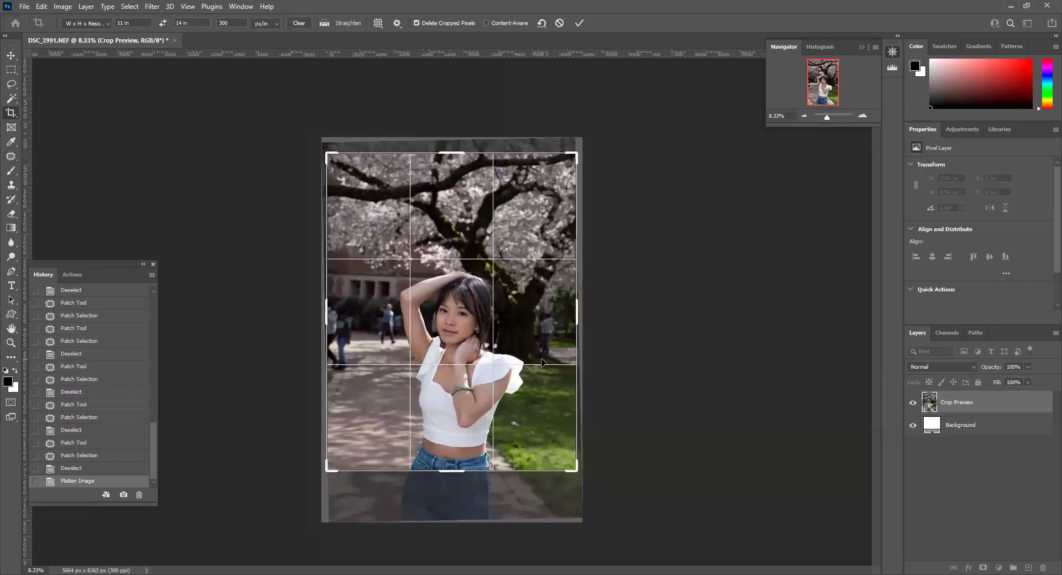
key(Return)
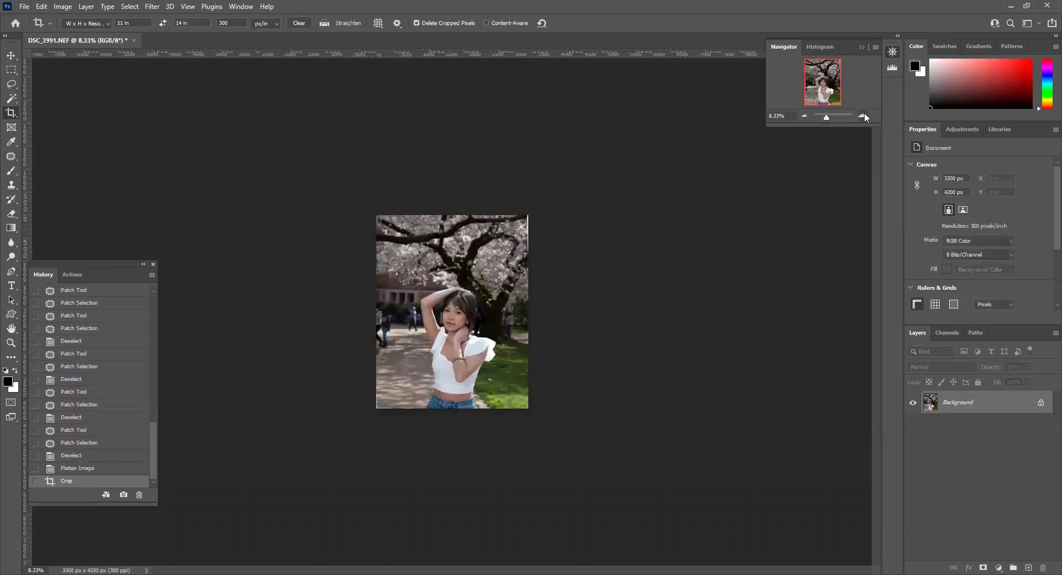
- Crop the photo again at 11 × 14 in and 300 px/in, trimming the white sliver at its upper right edge
click(863, 114)
click(863, 114)
click(864, 115)
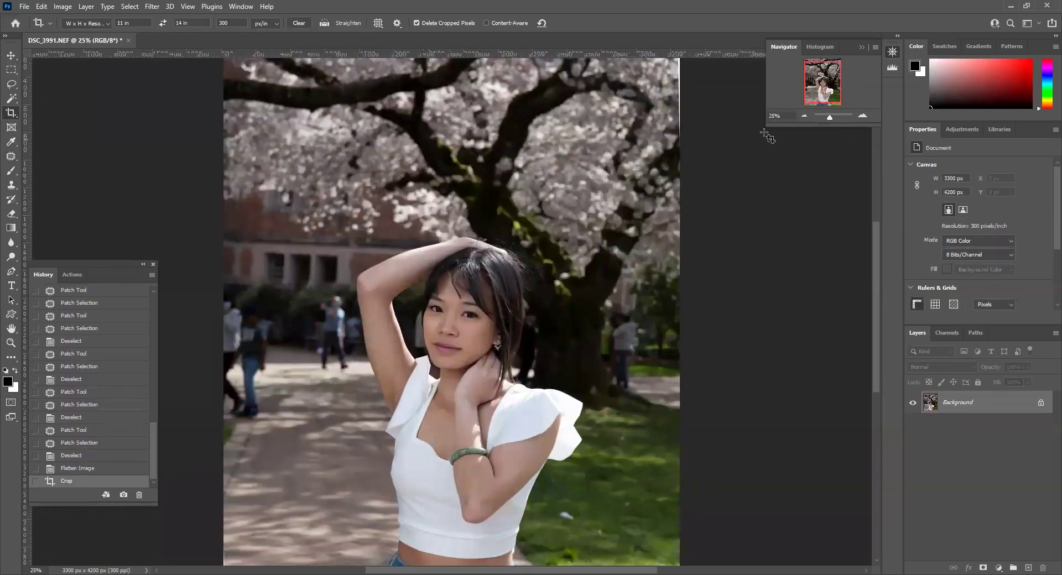
click(803, 116)
drag(300, 118, 604, 506)
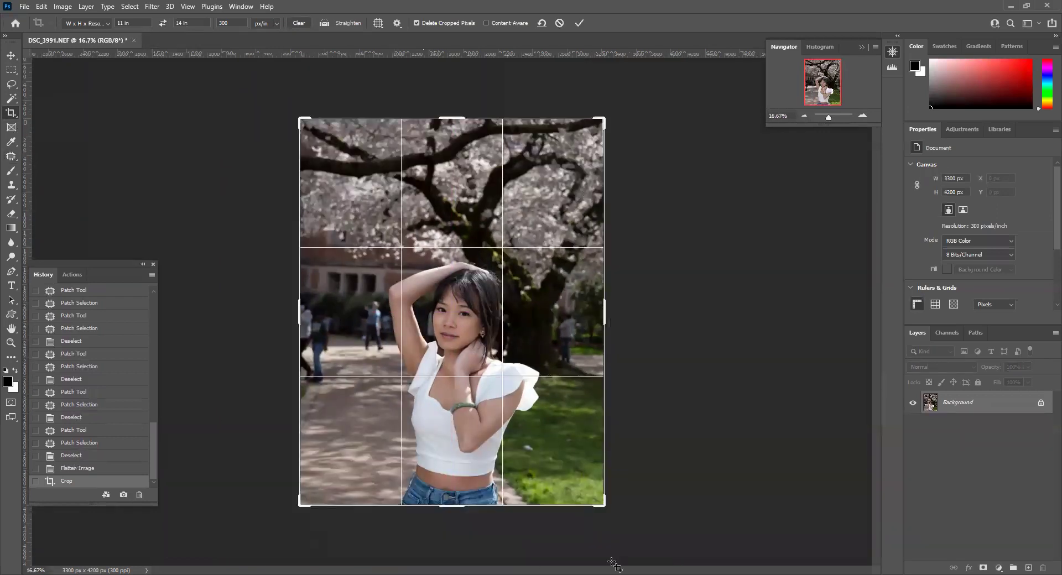
drag(600, 119, 599, 123)
key(Return)
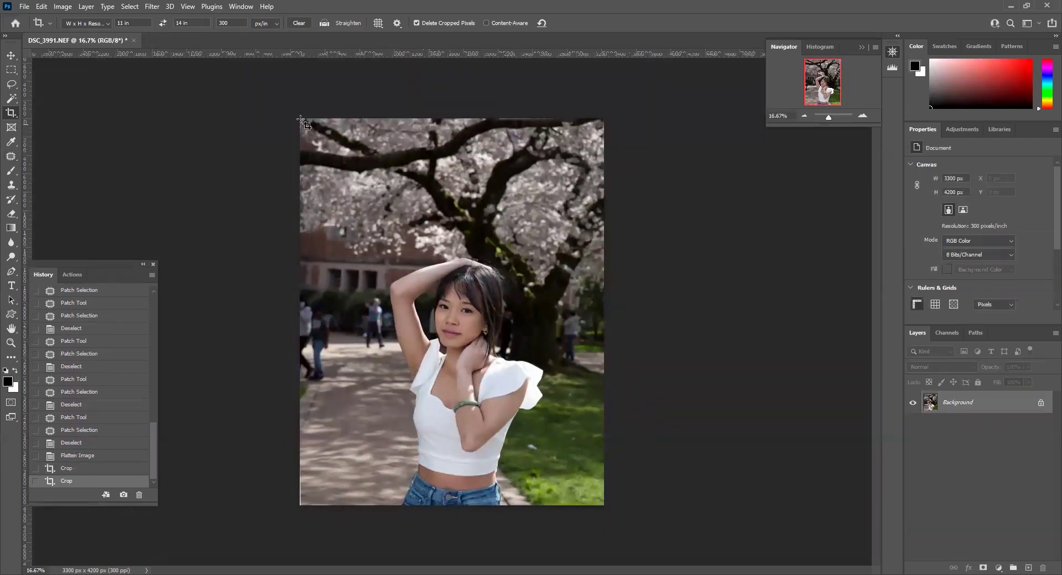
- Run the Radiant Drama Foundation action from the GTG Radiance Collection on the cropped photo
click(862, 115)
click(862, 115)
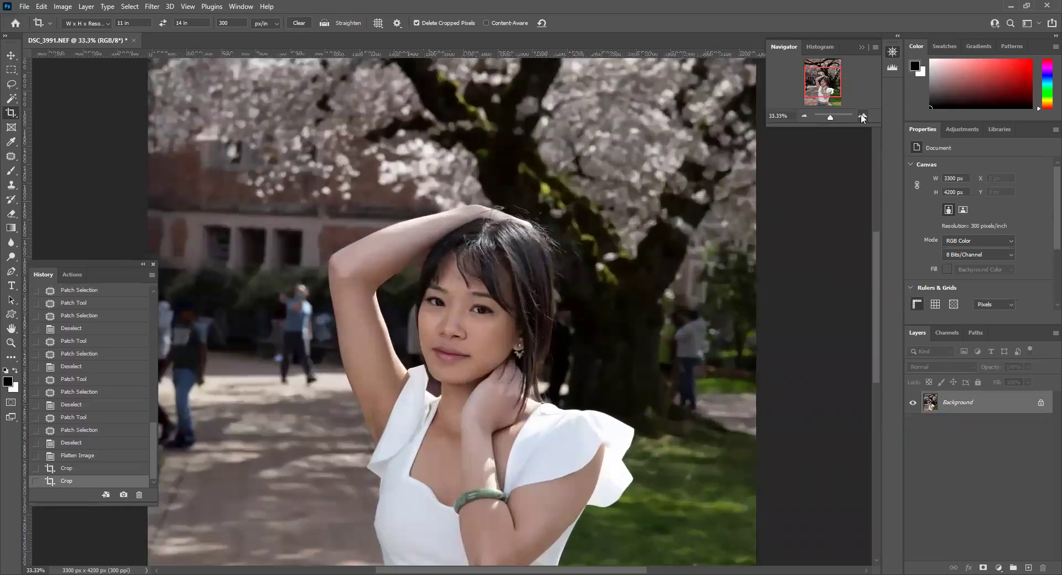
drag(819, 84, 821, 77)
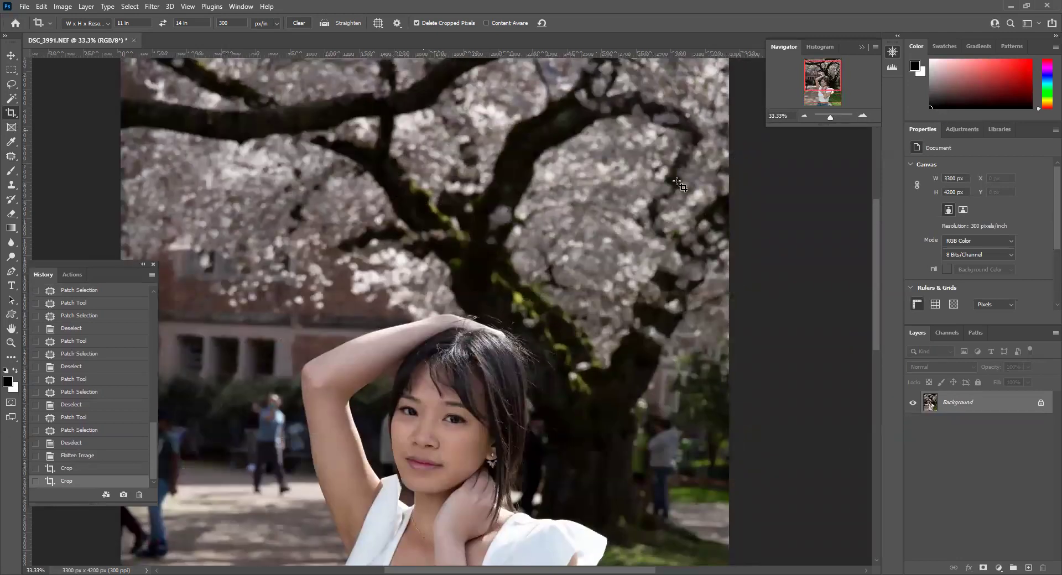
click(806, 115)
click(805, 115)
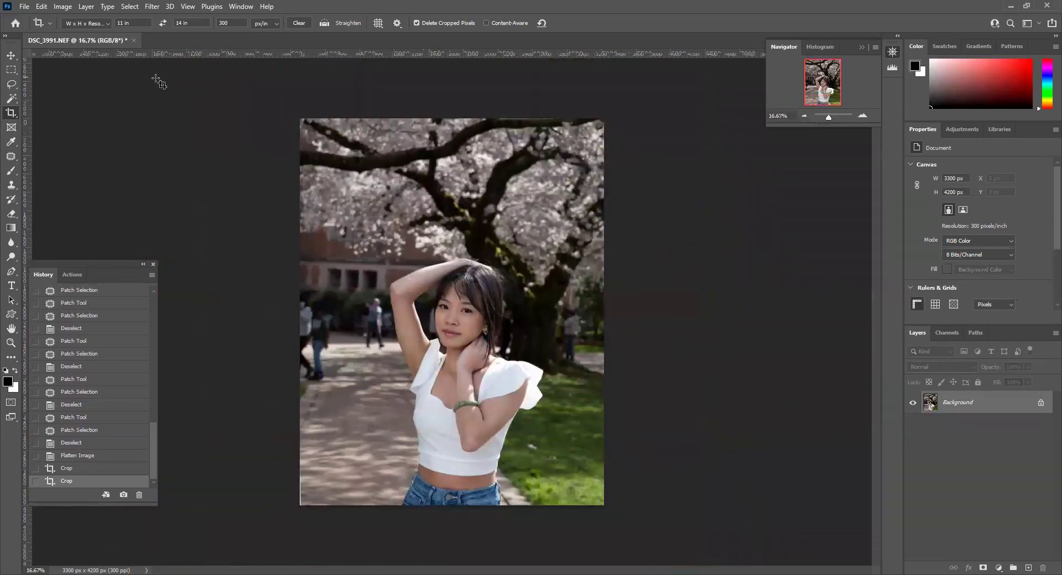
click(69, 274)
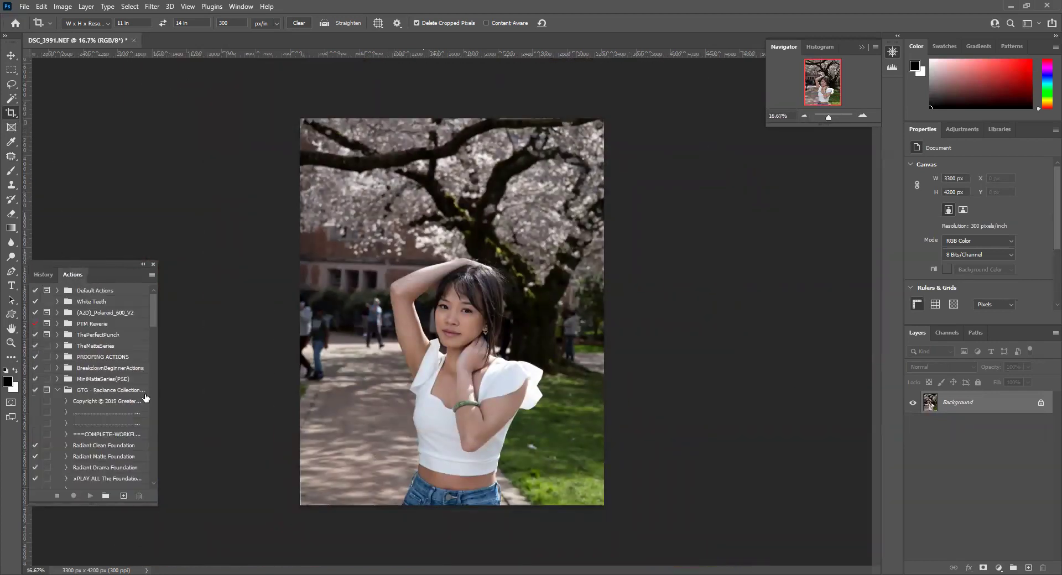
drag(155, 321, 155, 337)
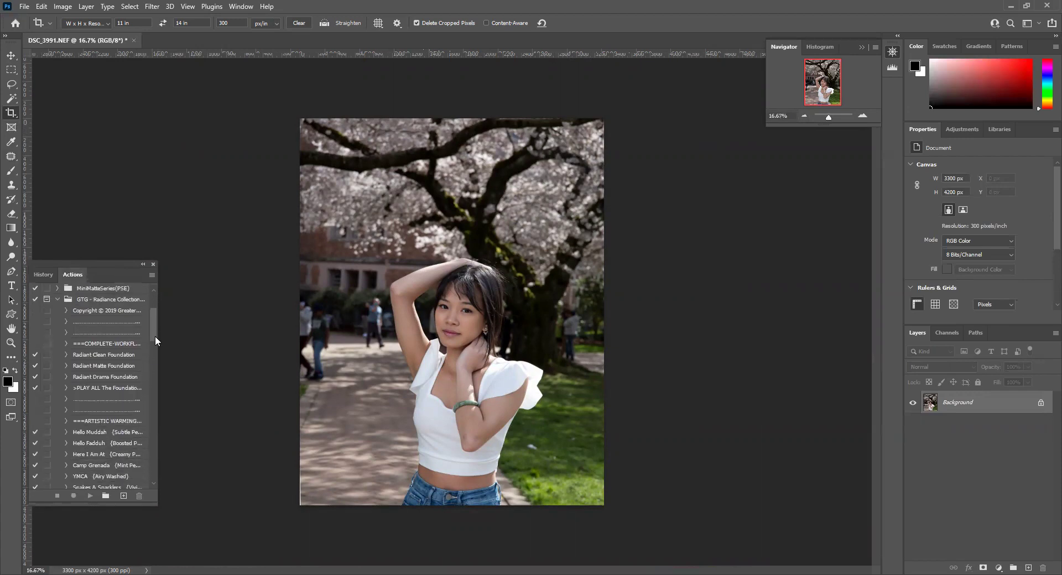
click(108, 386)
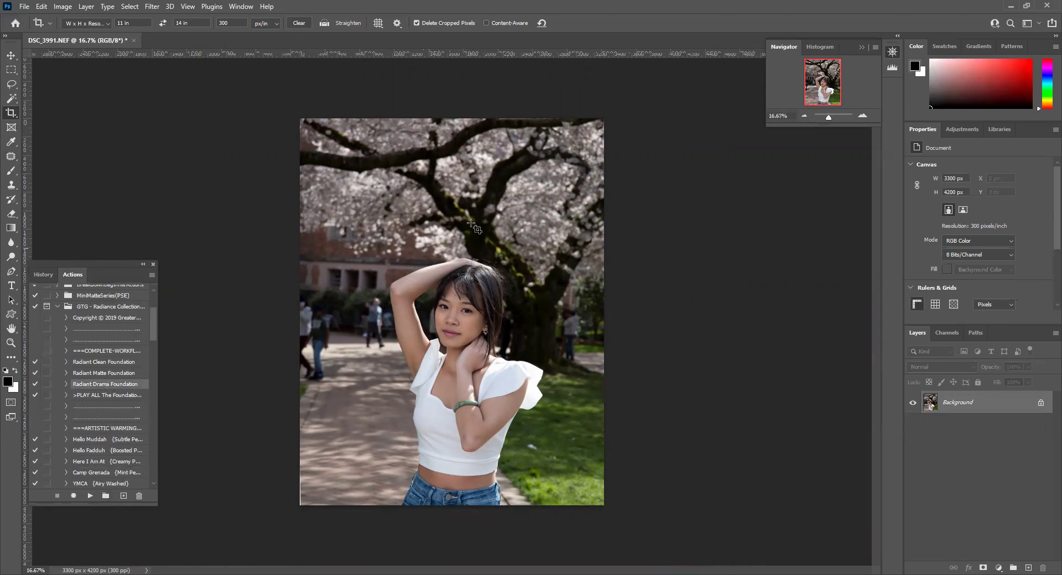
click(89, 496)
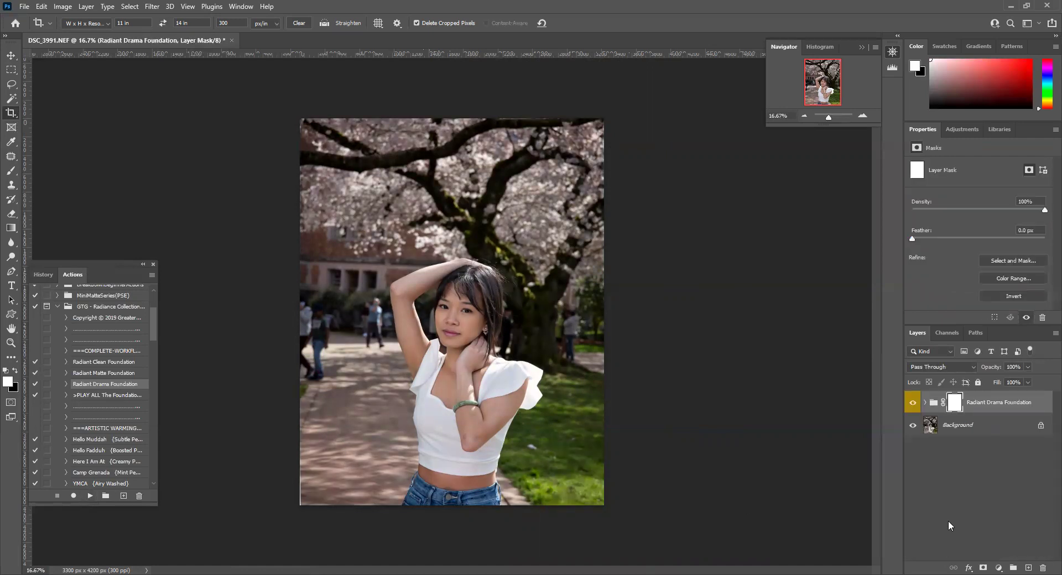
- Compare the photo with and without the Radiant Drama Foundation group, and flatten the image
click(913, 404)
click(914, 403)
click(86, 6)
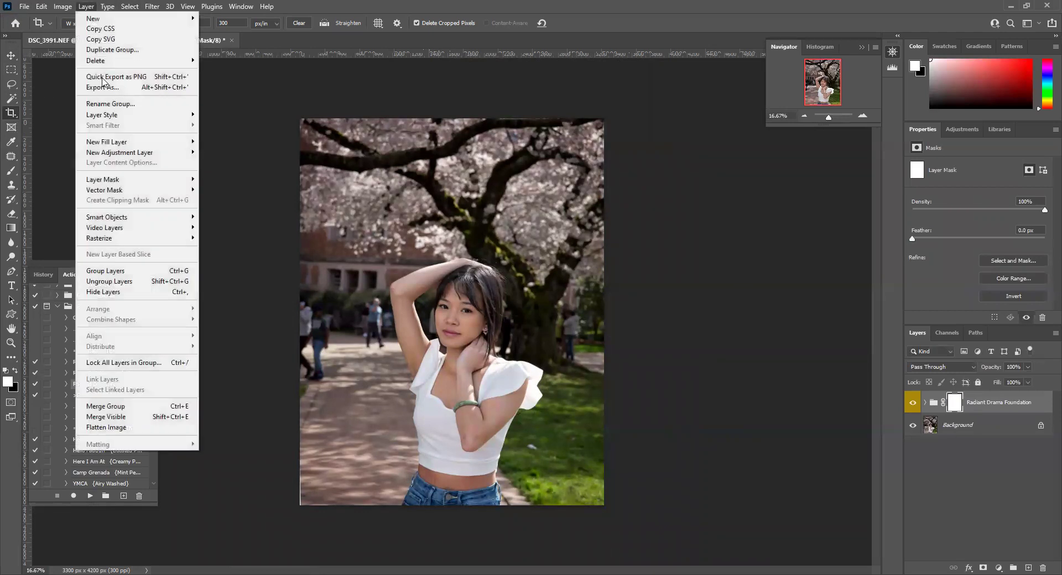
click(106, 428)
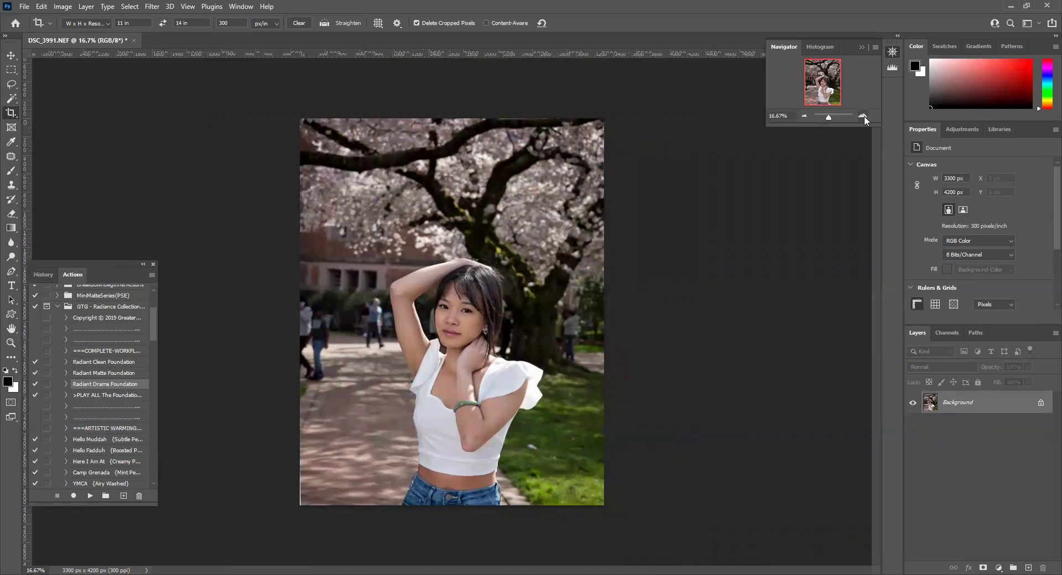
- Move the floating History and Actions panel away from the photo's lower left area to the other side of the woman
click(863, 116)
click(863, 116)
click(863, 116)
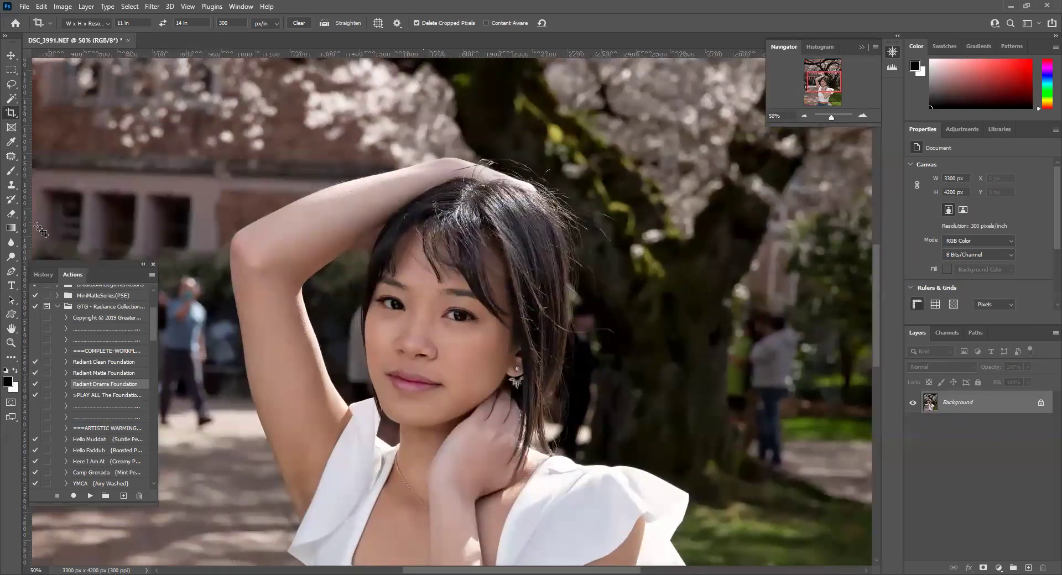
drag(98, 264, 779, 234)
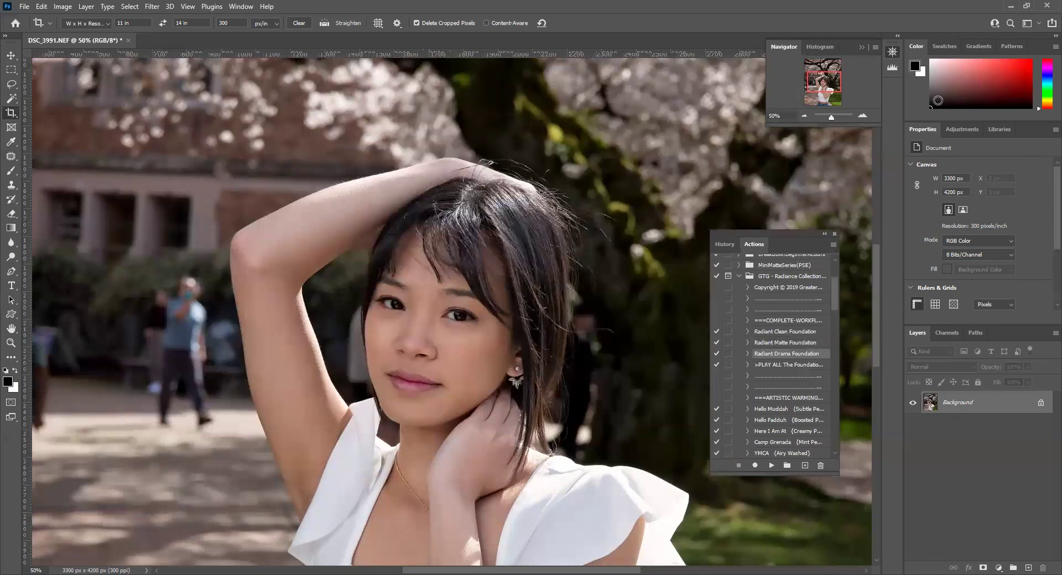
- Patch out the white sliver along the lower left edge of the photo using the surrounding pavement
drag(817, 82, 804, 109)
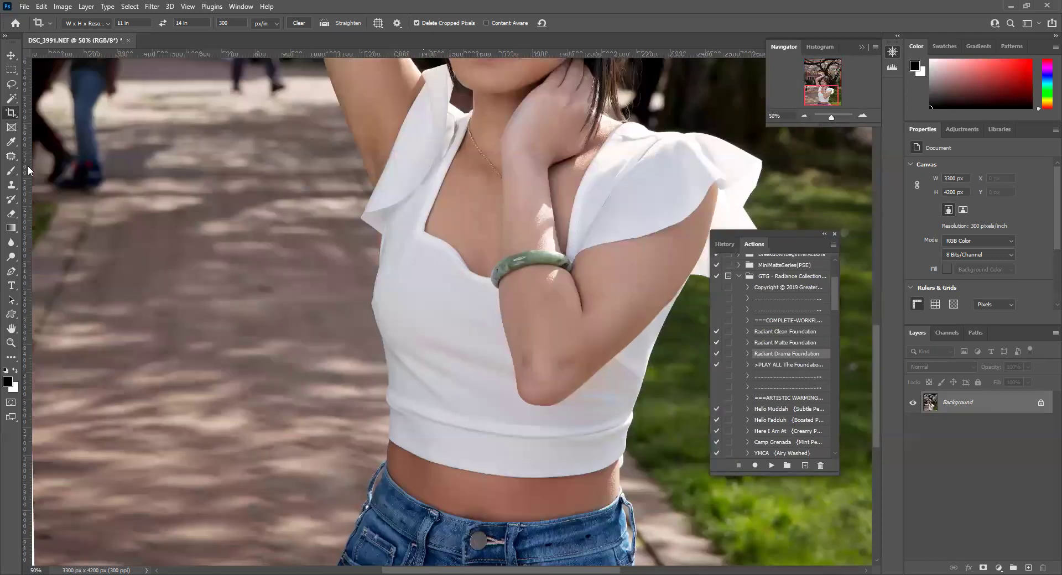
click(10, 157)
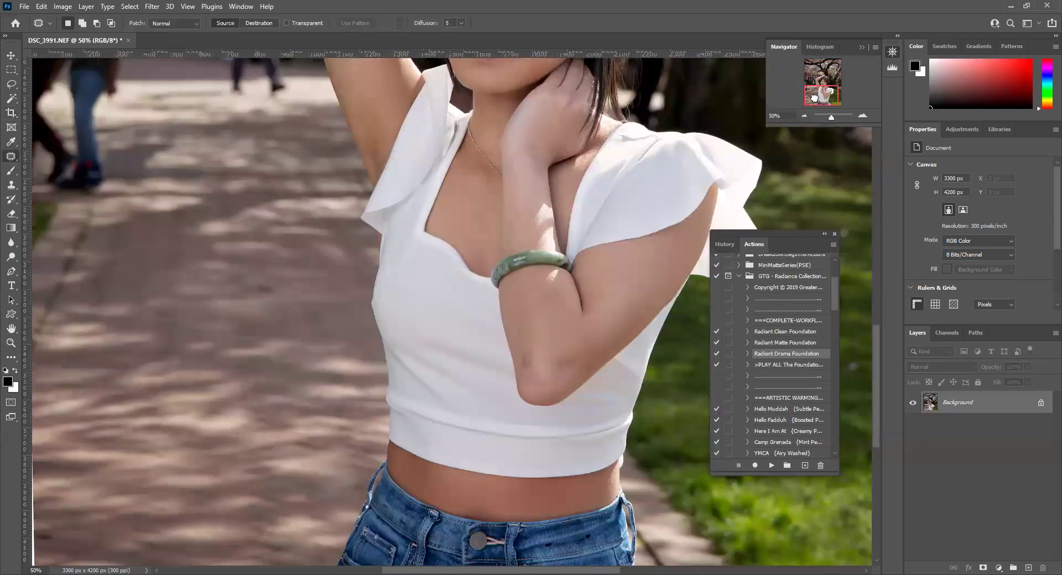
click(863, 115)
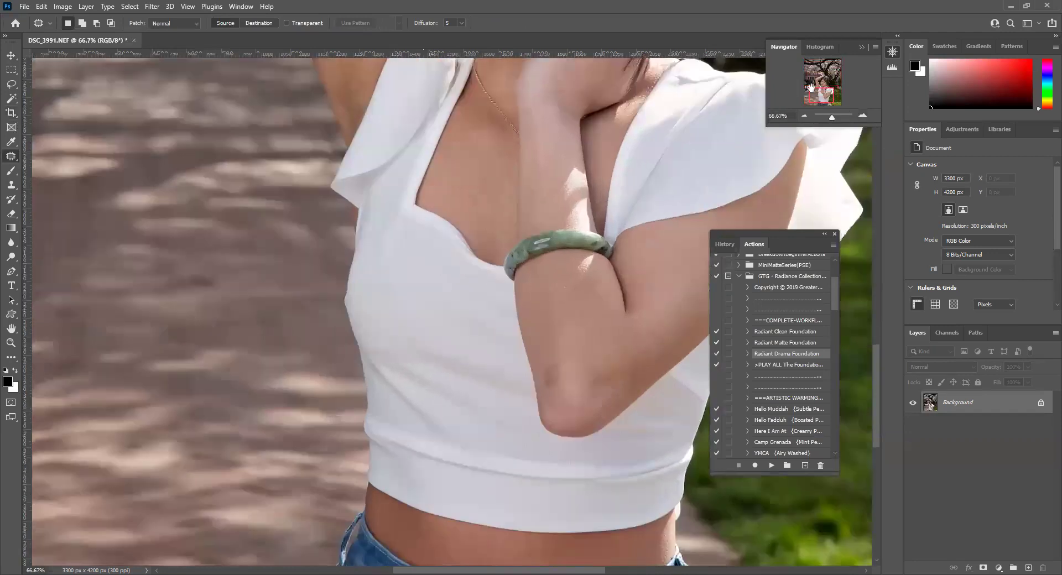
drag(815, 97, 812, 100)
scroll(124, 424, down, 3)
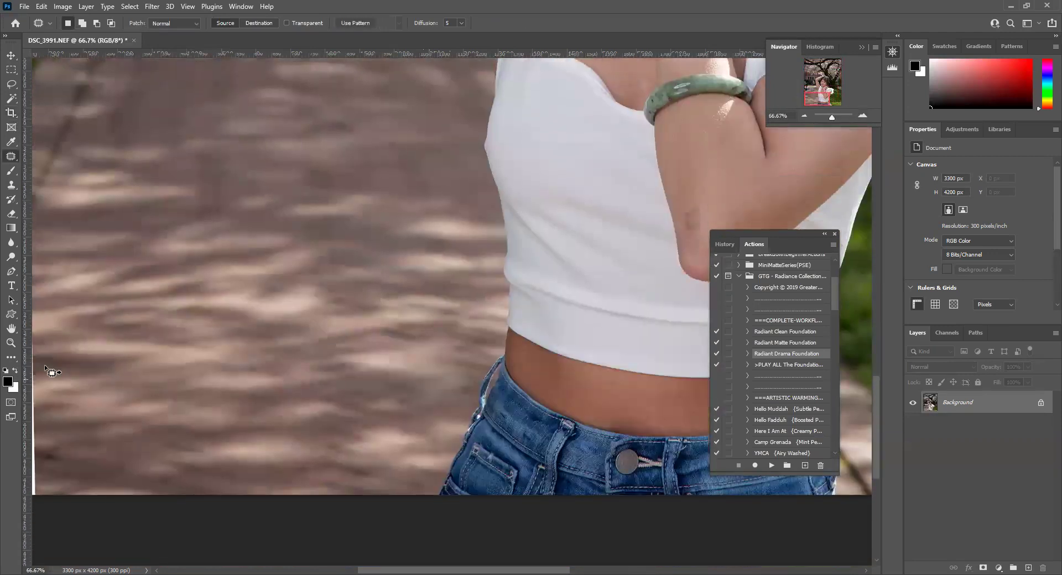
drag(54, 387, 52, 410)
mouse_move(47, 406)
mouse_down()
mouse_move(78, 399)
mouse_move(14, 449)
mouse_move(57, 465)
mouse_up()
key(ctrl+d)
mouse_move(47, 443)
mouse_down()
mouse_move(94, 437)
mouse_move(47, 439)
mouse_move(55, 505)
mouse_move(81, 501)
mouse_up()
key(ctrl+d)
drag(56, 470, 100, 467)
key(ctrl+d)
mouse_move(37, 364)
mouse_down()
mouse_move(80, 359)
mouse_move(113, 307)
mouse_up()
key(ctrl+d)
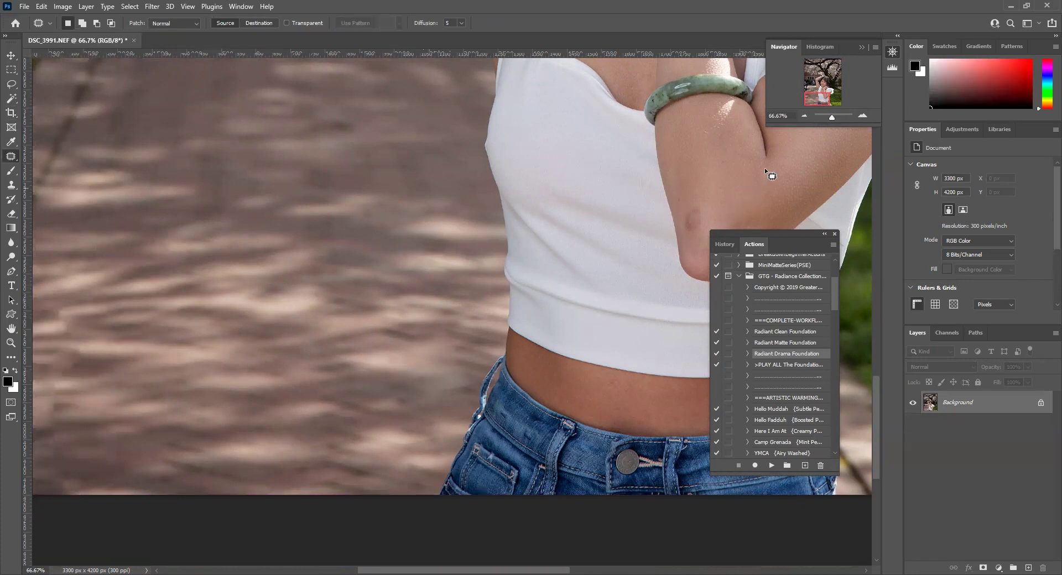
- Patch out the marks around the woman's elbow and the white litter on the grass
click(820, 79)
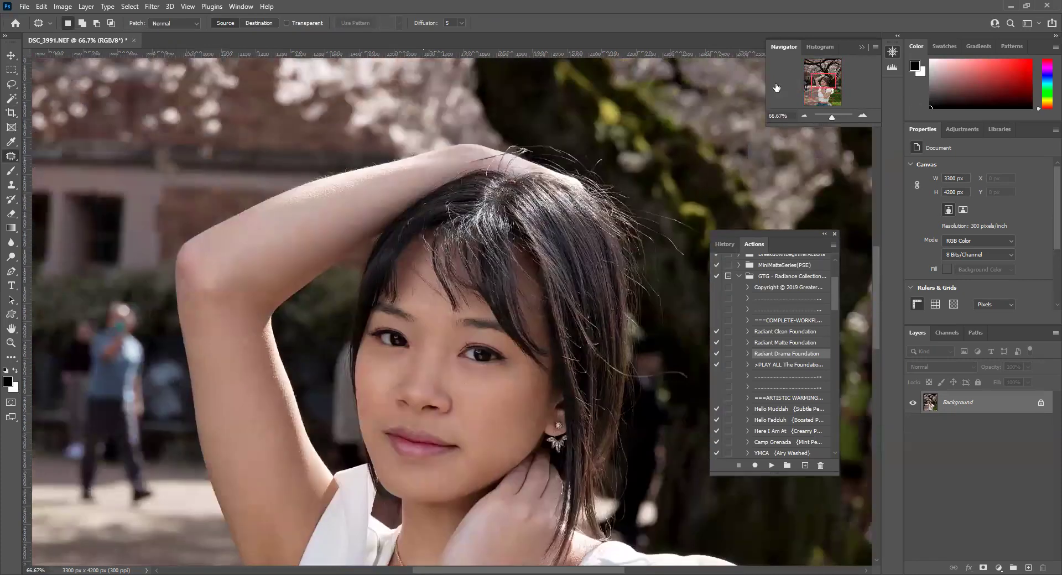
click(829, 98)
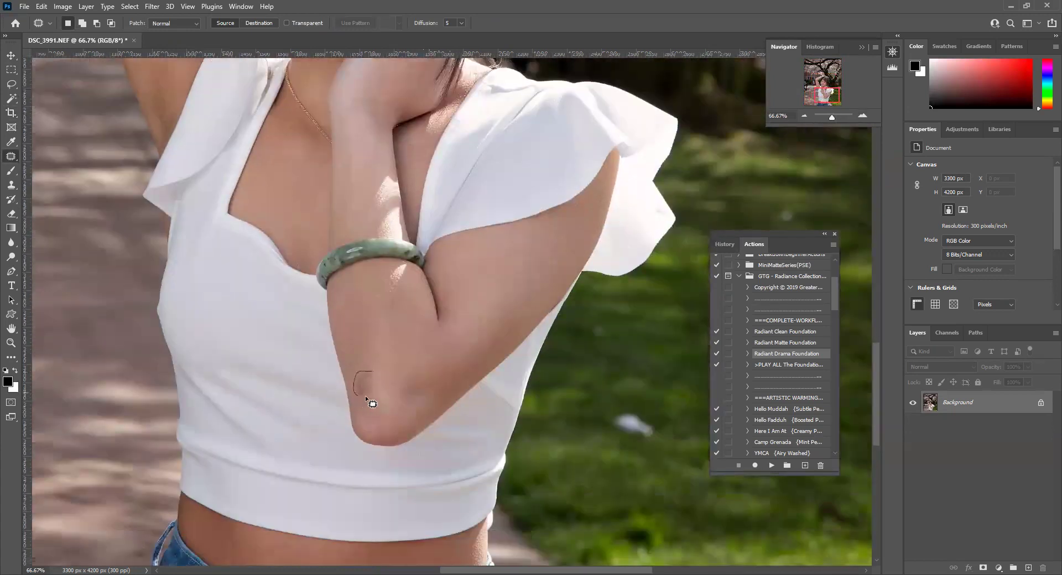
mouse_move(657, 408)
mouse_down()
mouse_move(615, 415)
mouse_move(657, 443)
mouse_up()
drag(645, 429, 666, 326)
key(ctrl+d)
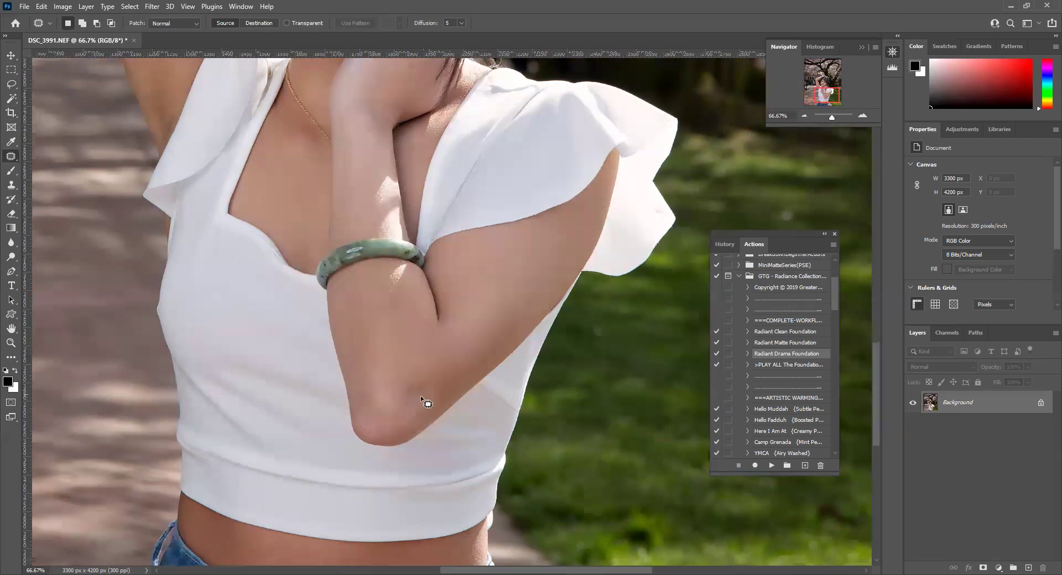
drag(409, 409, 408, 406)
key(ctrl+d)
click(805, 113)
click(805, 113)
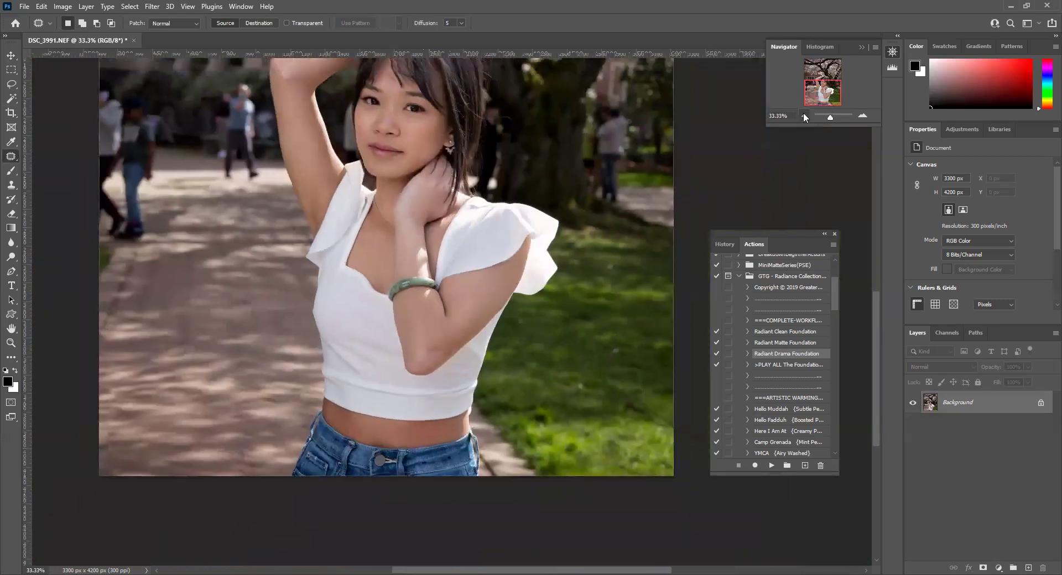
click(805, 113)
click(804, 113)
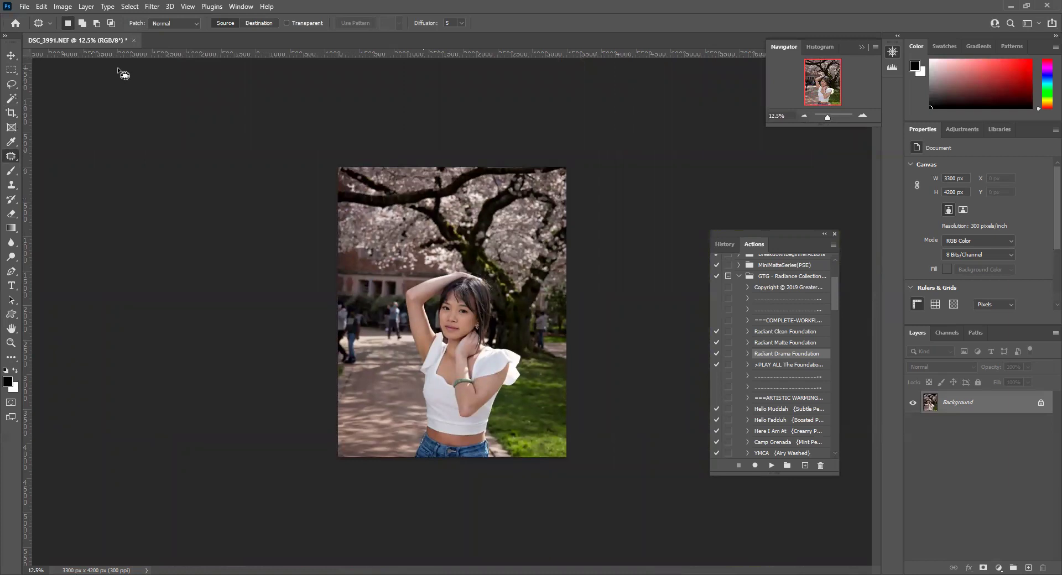
click(86, 6)
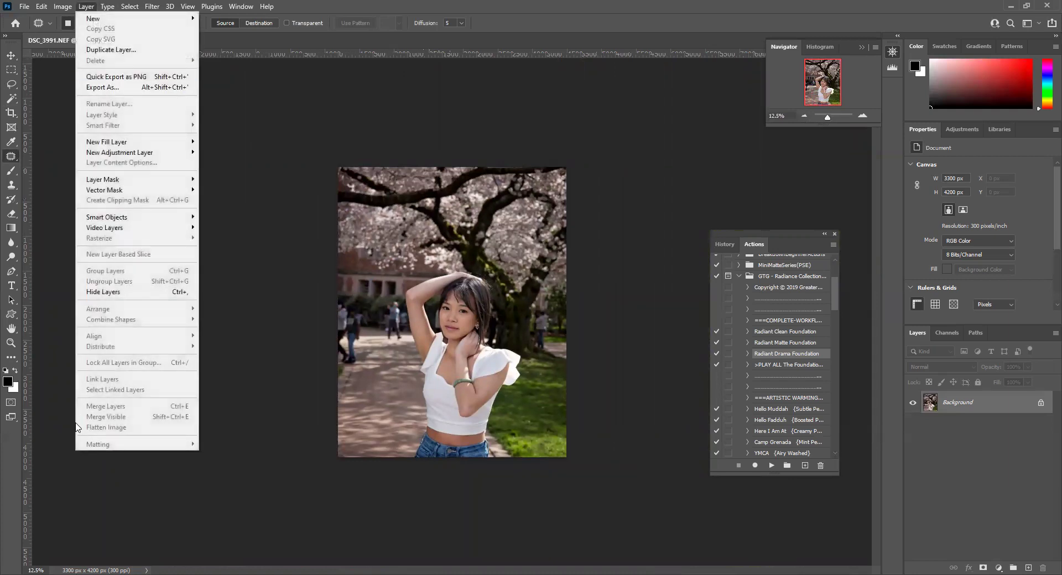
click(337, 104)
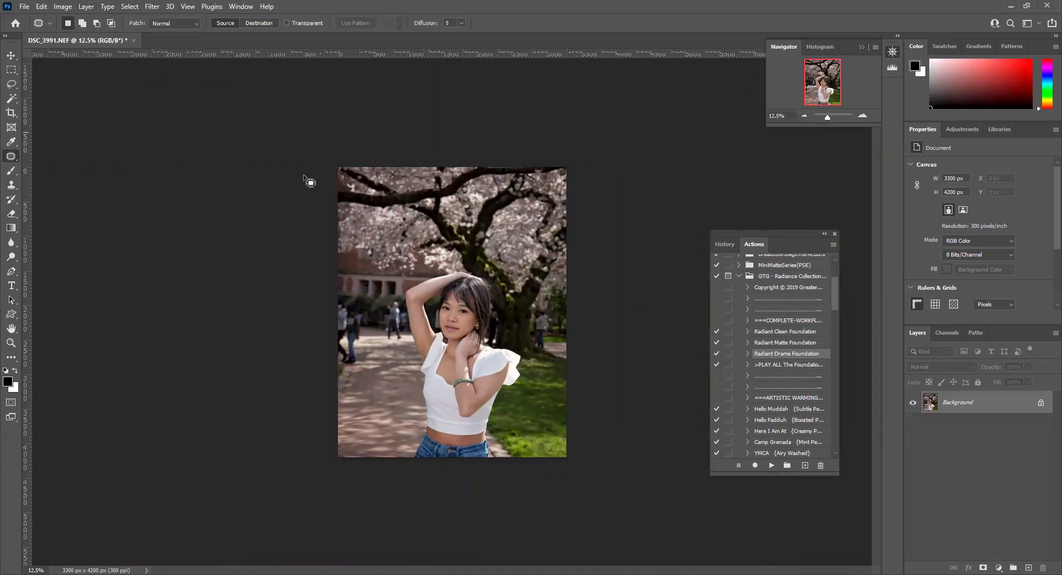
click(863, 117)
click(87, 7)
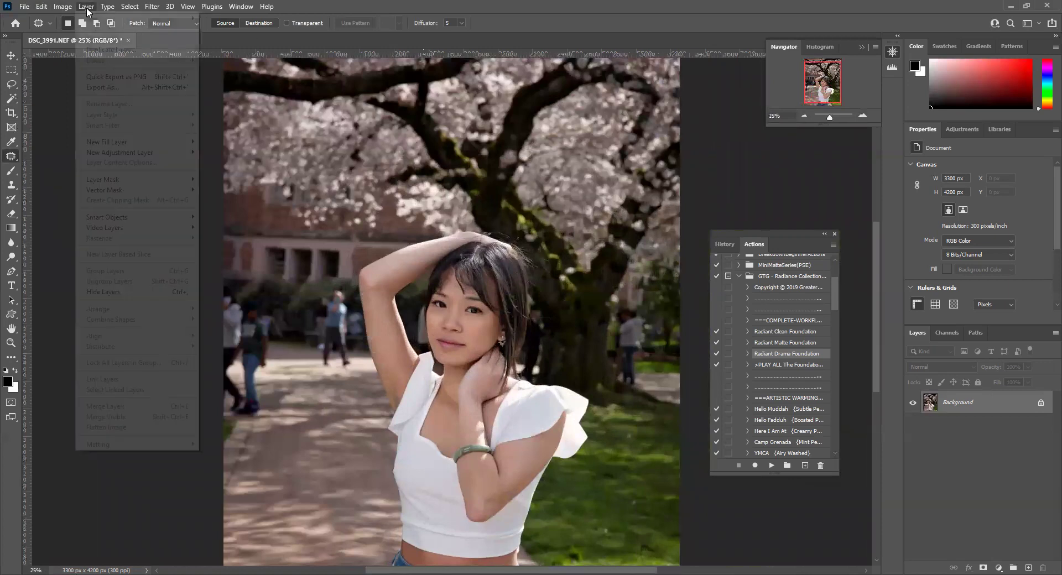
mouse_move(40, 8)
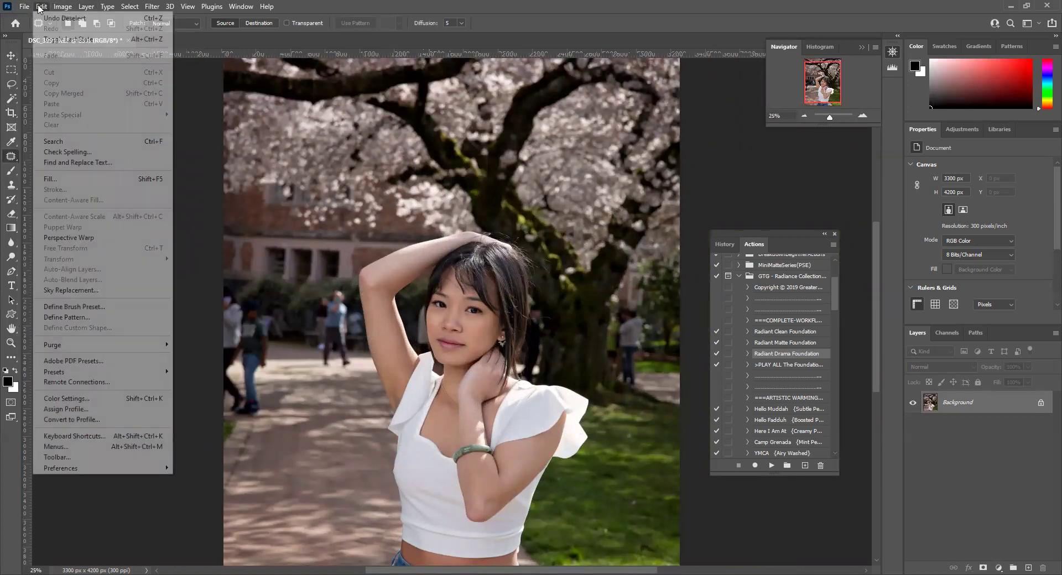
click(82, 384)
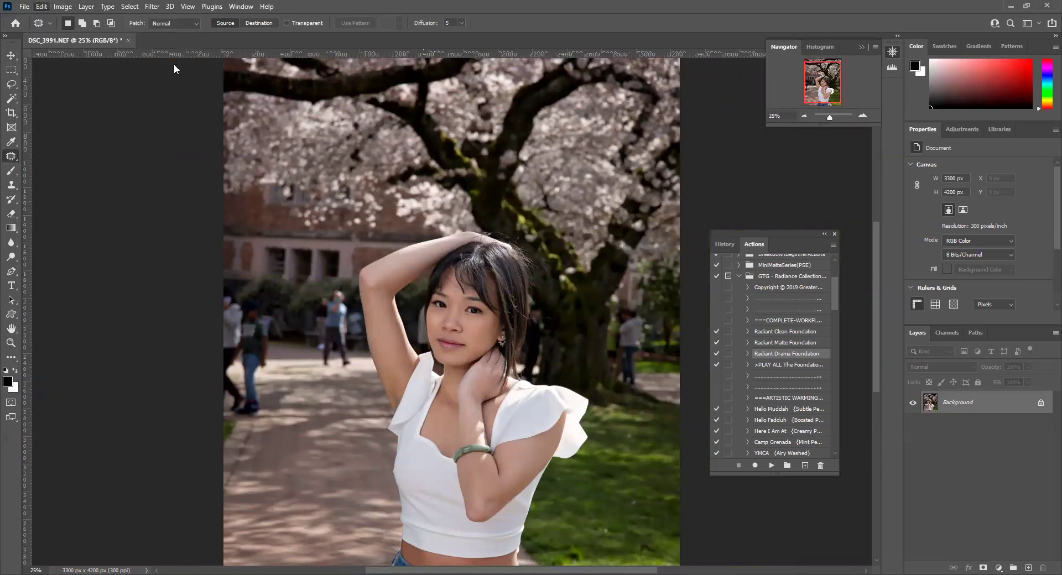
click(790, 113)
click(804, 113)
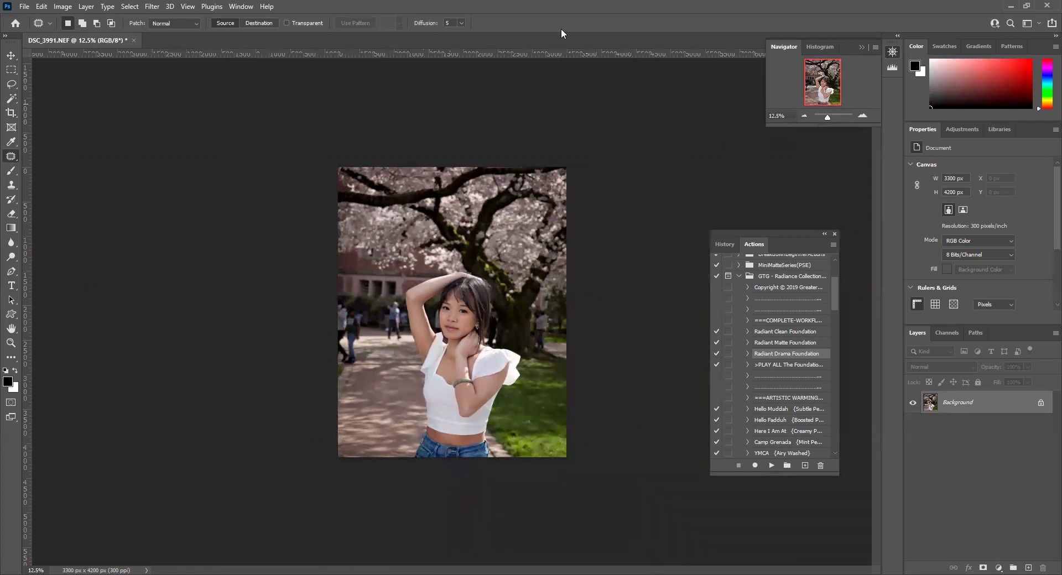
click(863, 115)
click(864, 115)
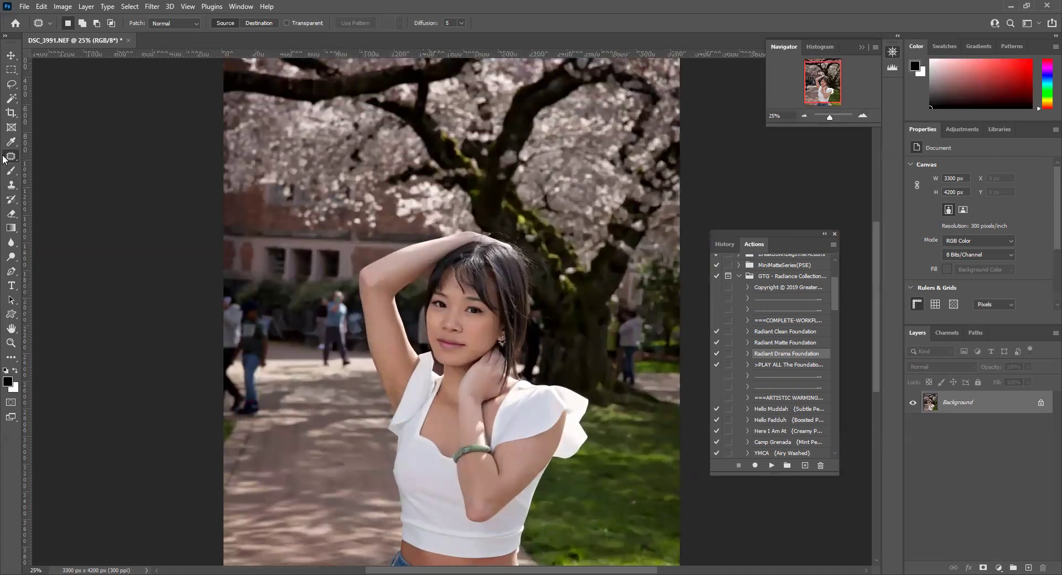
scroll(326, 109, down, 3)
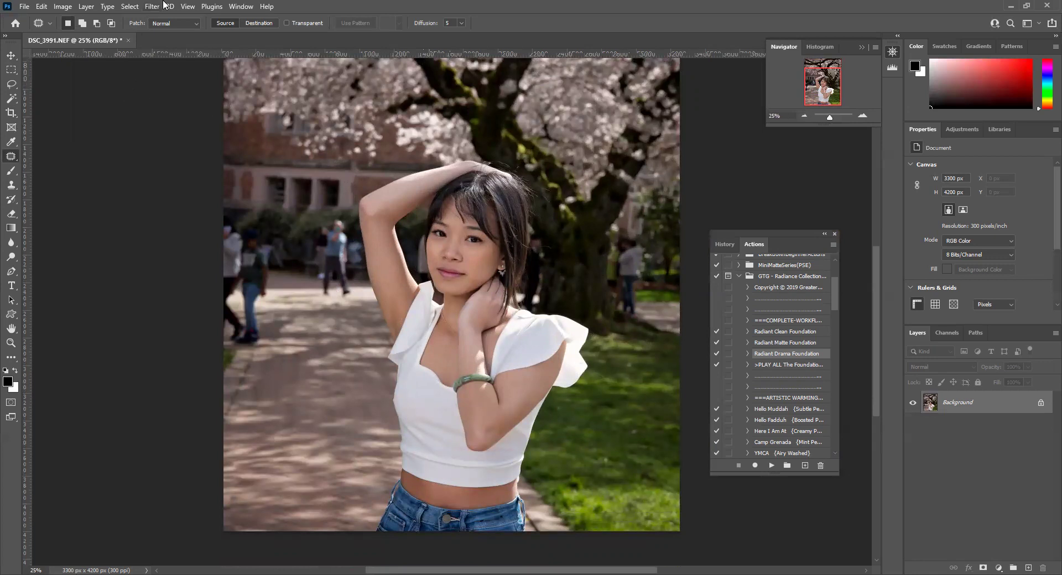
click(86, 6)
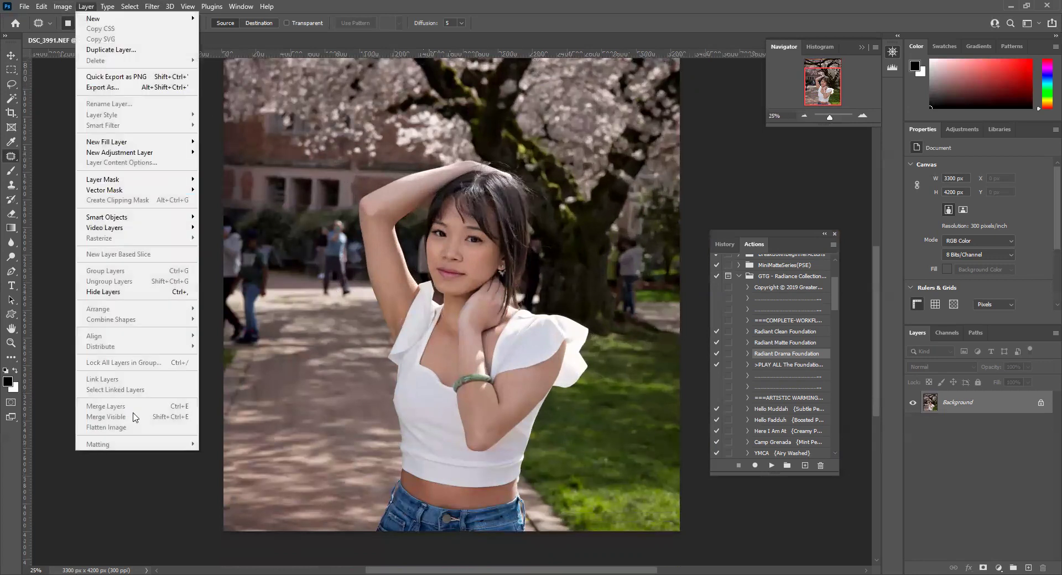
click(67, 559)
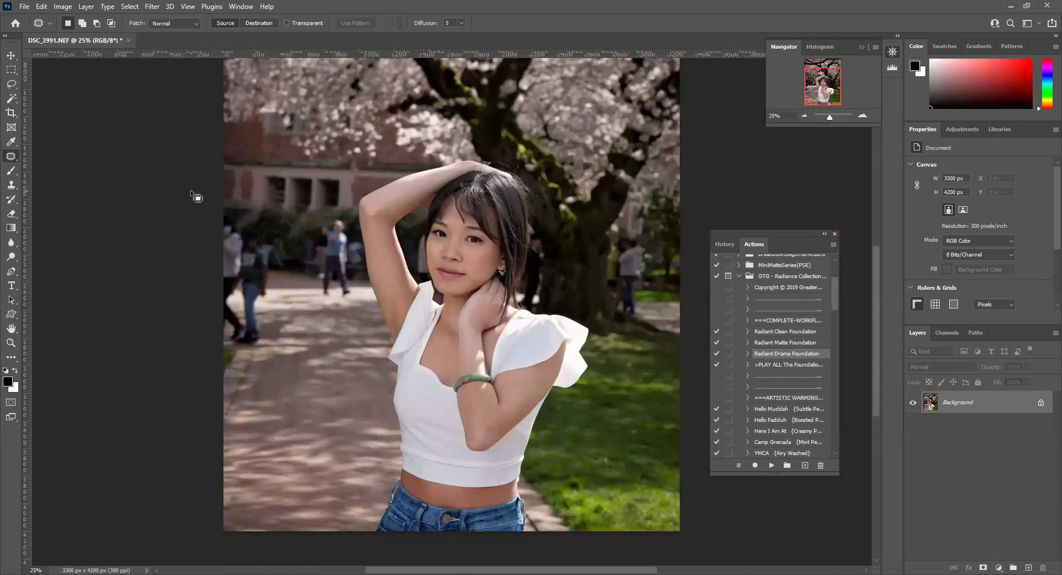
mouse_move(346, 217)
mouse_down()
mouse_move(317, 231)
mouse_move(341, 236)
mouse_move(345, 218)
mouse_move(290, 231)
mouse_move(332, 235)
mouse_move(329, 252)
mouse_move(354, 255)
mouse_move(352, 232)
mouse_move(288, 234)
mouse_up()
key(ctrl+d)
key(ctrl+d)
- Duplicate the Background layer under the default name Background copy
click(86, 7)
click(91, 49)
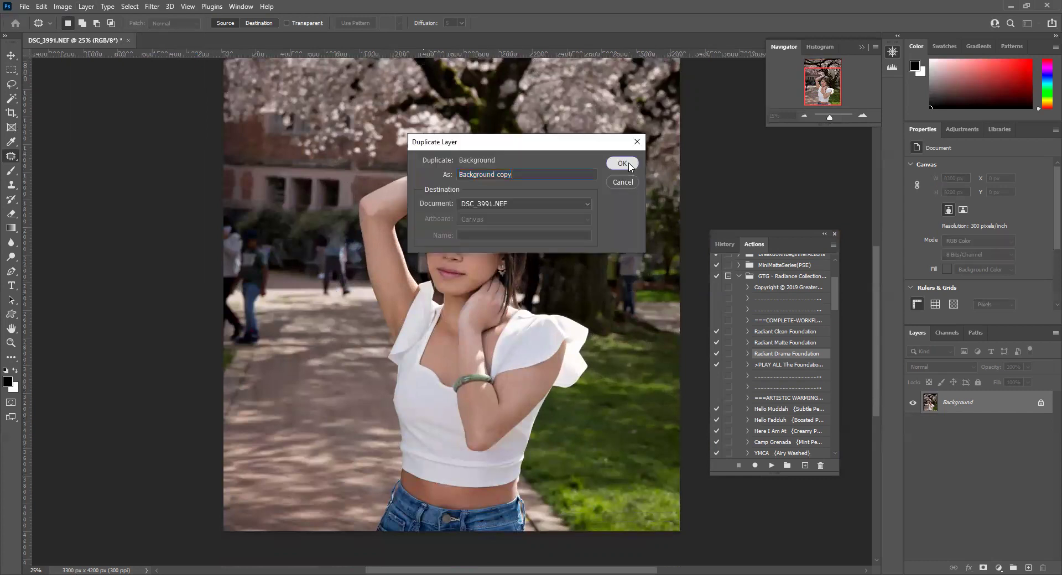
click(623, 164)
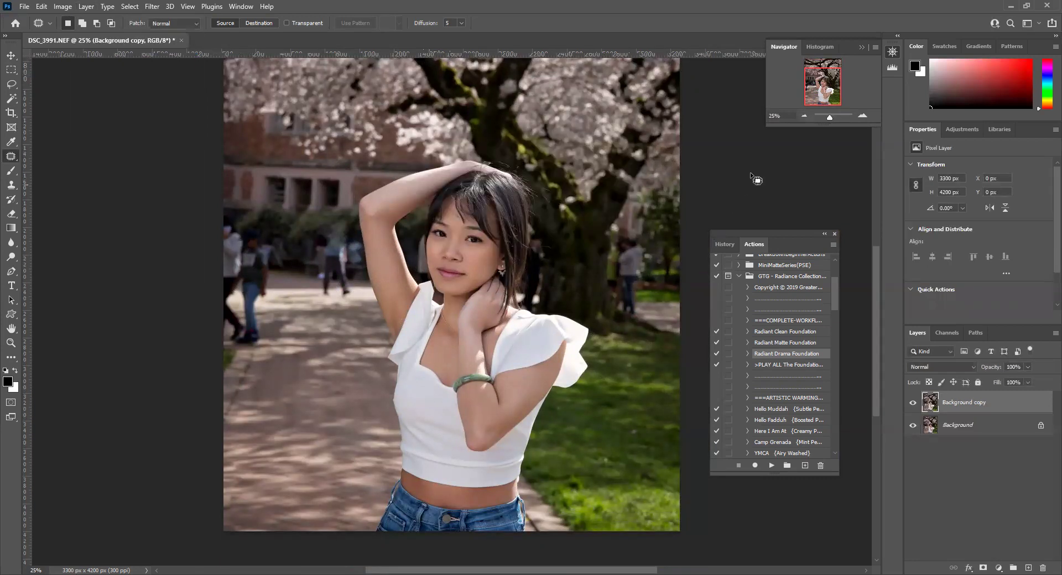
- Move the floating History and Actions panel below the face, and patch the background around the standing figure beyond the tree trunk
click(861, 115)
click(861, 115)
click(861, 115)
drag(827, 89, 857, 85)
mouse_move(788, 231)
mouse_down()
mouse_move(701, 336)
mouse_move(555, 437)
mouse_up()
mouse_move(755, 187)
mouse_down()
mouse_move(701, 200)
mouse_move(742, 233)
mouse_move(790, 209)
mouse_up()
drag(775, 213, 856, 168)
key(ctrl+d)
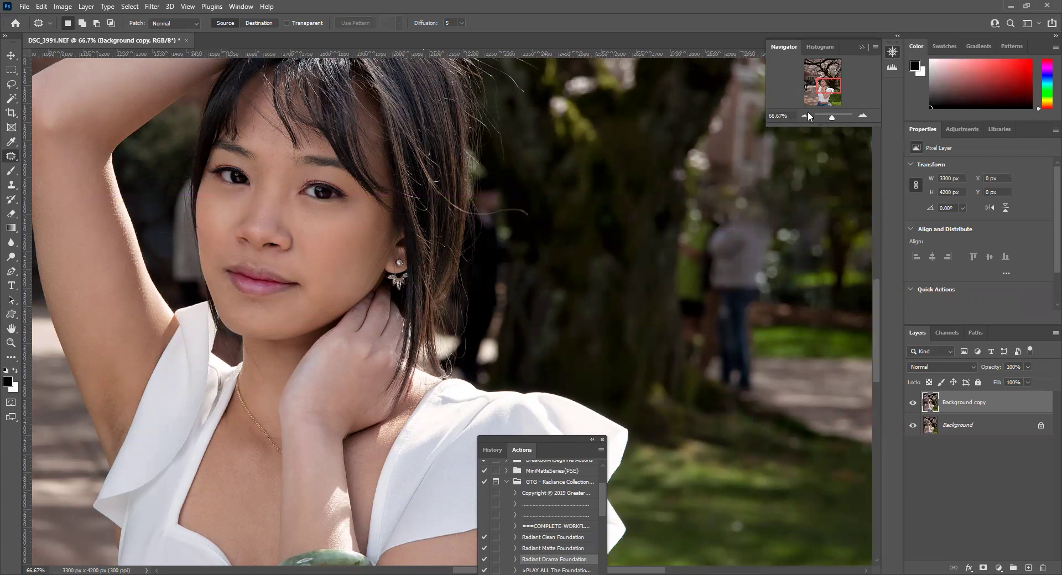
- Patch out the torso of the blue-shirted pedestrian beside the woman's raised arm, using the background beside it
click(807, 114)
click(807, 114)
click(806, 114)
click(806, 114)
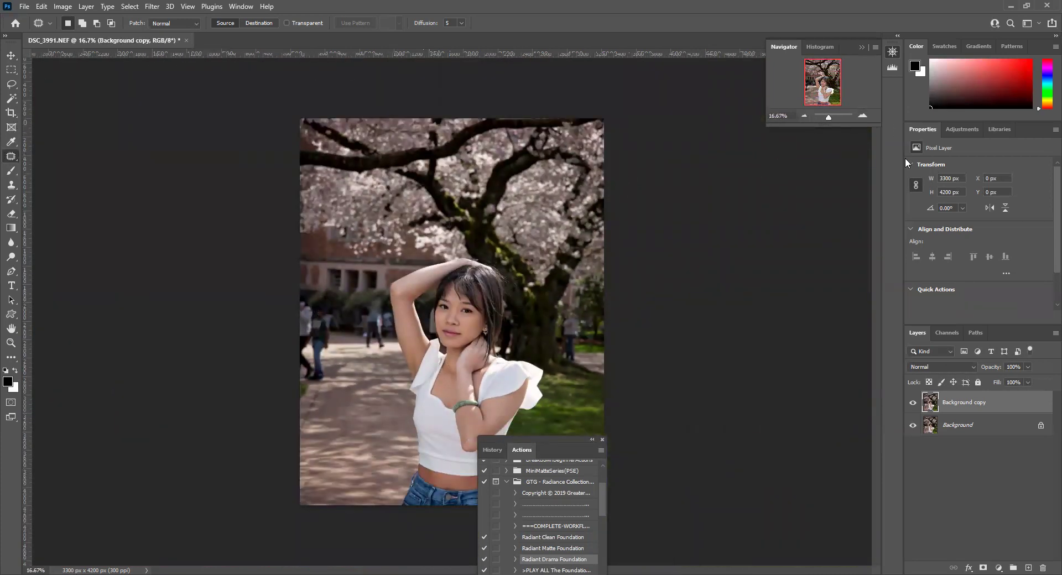
click(863, 116)
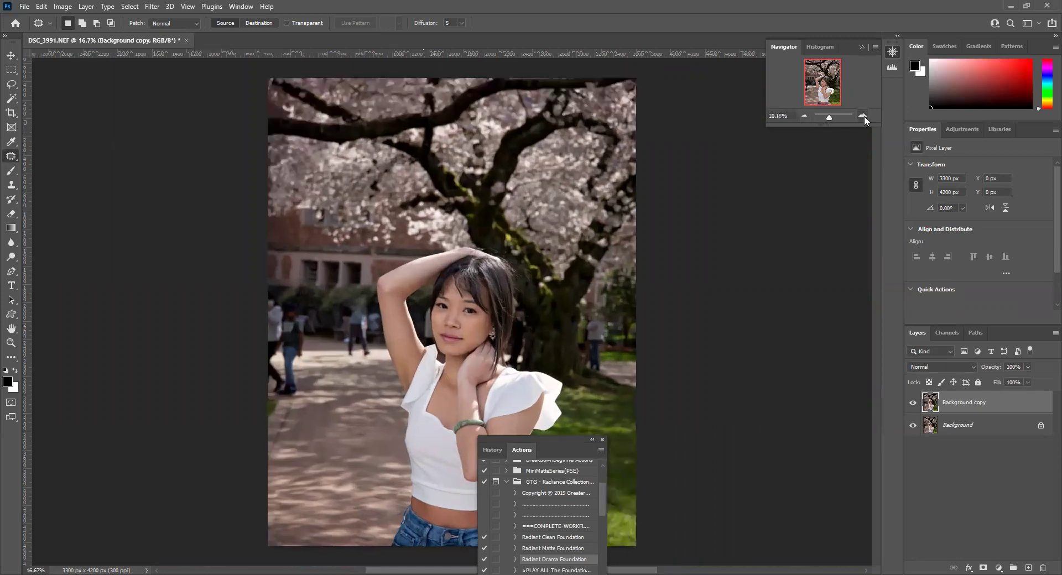
click(863, 116)
click(863, 116)
click(863, 116)
click(817, 95)
mouse_move(816, 95)
mouse_down()
mouse_move(817, 70)
mouse_move(817, 83)
mouse_up()
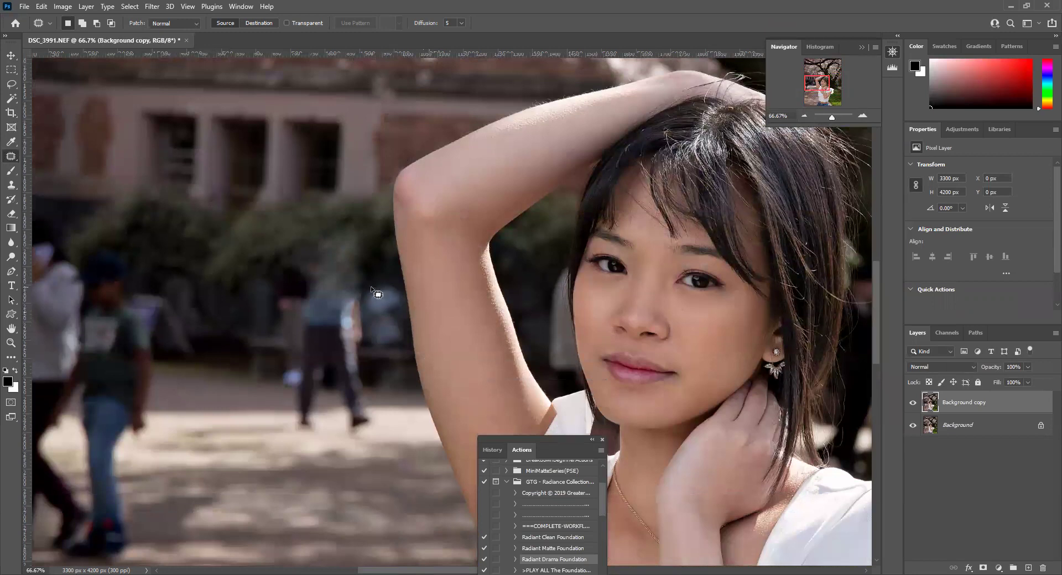
mouse_move(323, 291)
mouse_down()
mouse_move(238, 307)
mouse_move(237, 349)
mouse_move(308, 379)
mouse_move(349, 370)
mouse_move(365, 362)
mouse_move(369, 300)
mouse_up()
mouse_move(331, 317)
mouse_down()
mouse_move(243, 313)
mouse_move(260, 314)
mouse_up()
key(ctrl+d)
- Patch out the same pedestrian's legs and both feet using the neighbouring shade and sunlit pavement
mouse_move(353, 344)
mouse_down()
mouse_move(272, 354)
mouse_move(335, 407)
mouse_up()
mouse_move(388, 380)
mouse_down()
mouse_move(387, 390)
mouse_move(260, 363)
mouse_up()
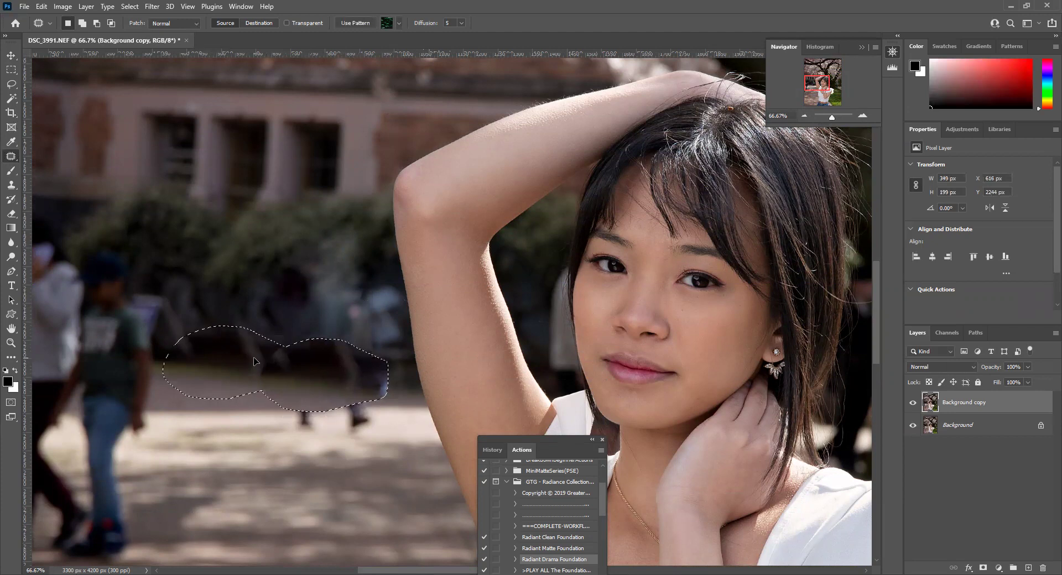
key(ctrl+d)
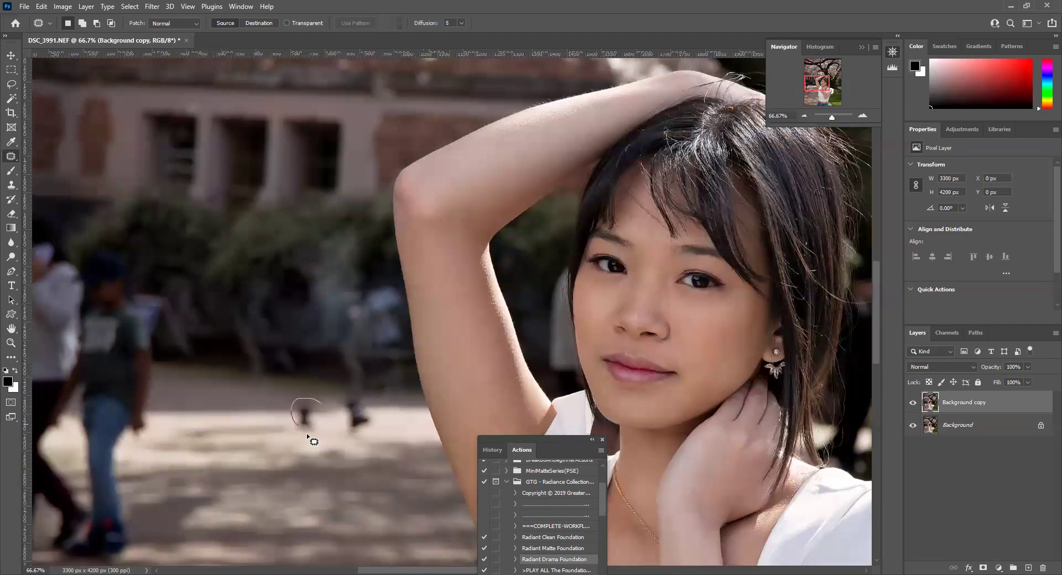
drag(311, 414, 278, 413)
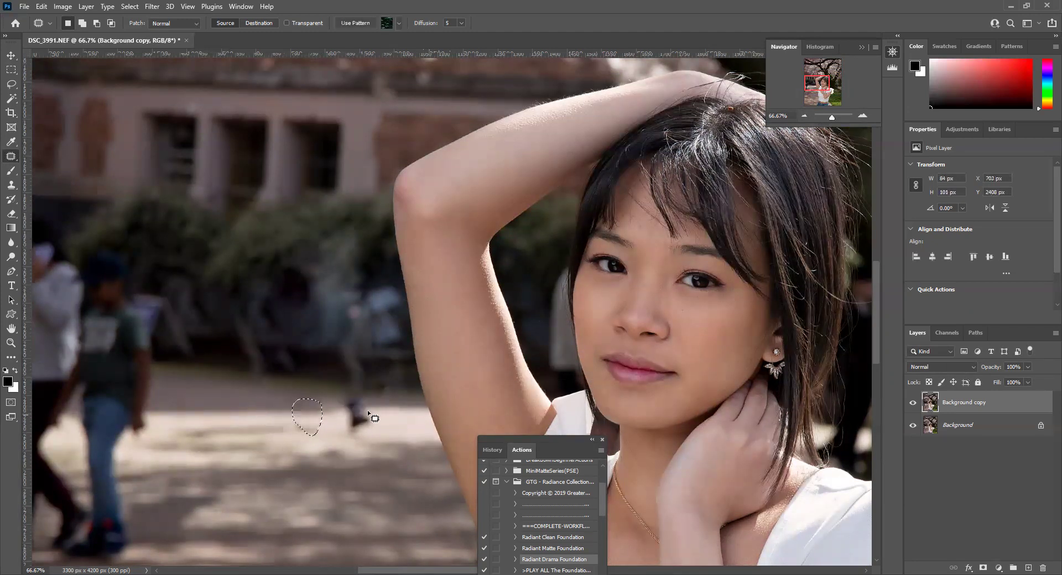
mouse_move(367, 442)
mouse_down()
mouse_move(381, 425)
mouse_move(325, 414)
mouse_move(325, 427)
mouse_move(350, 436)
mouse_move(345, 415)
mouse_move(287, 438)
mouse_up()
key(ctrl+d)
key(ctrl+d)
- Patch out the remaining traces of the removed pedestrian along the edge of the pavement and in front of the hedge
mouse_move(379, 397)
mouse_down()
mouse_move(336, 426)
mouse_move(380, 415)
mouse_move(317, 417)
mouse_up()
mouse_move(367, 296)
mouse_down()
mouse_move(333, 311)
mouse_move(362, 348)
mouse_up()
key(ctrl+d)
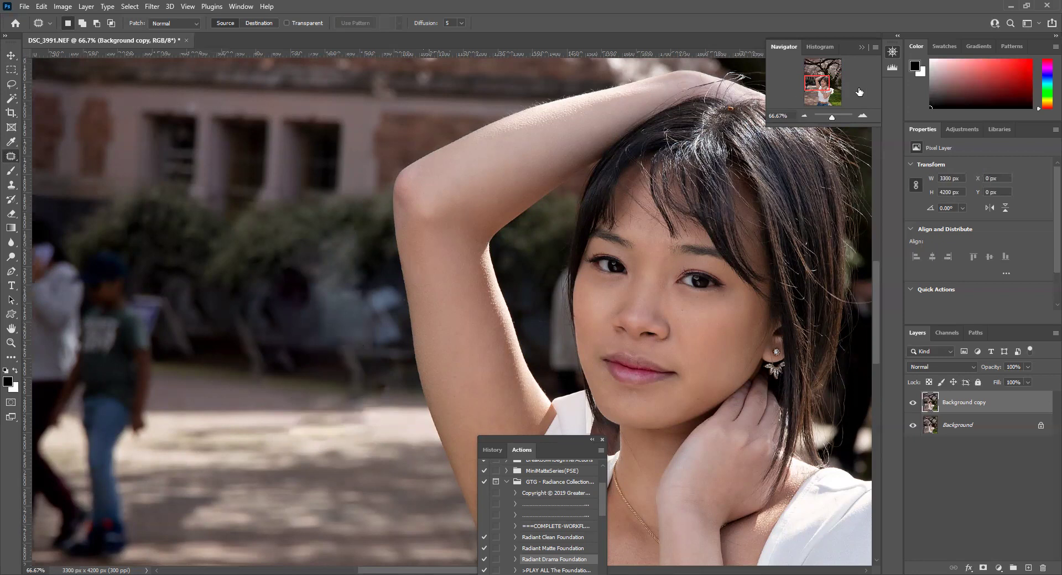
- Check the patched area against the whole photo and flatten the image
click(804, 116)
click(804, 116)
click(804, 116)
click(804, 116)
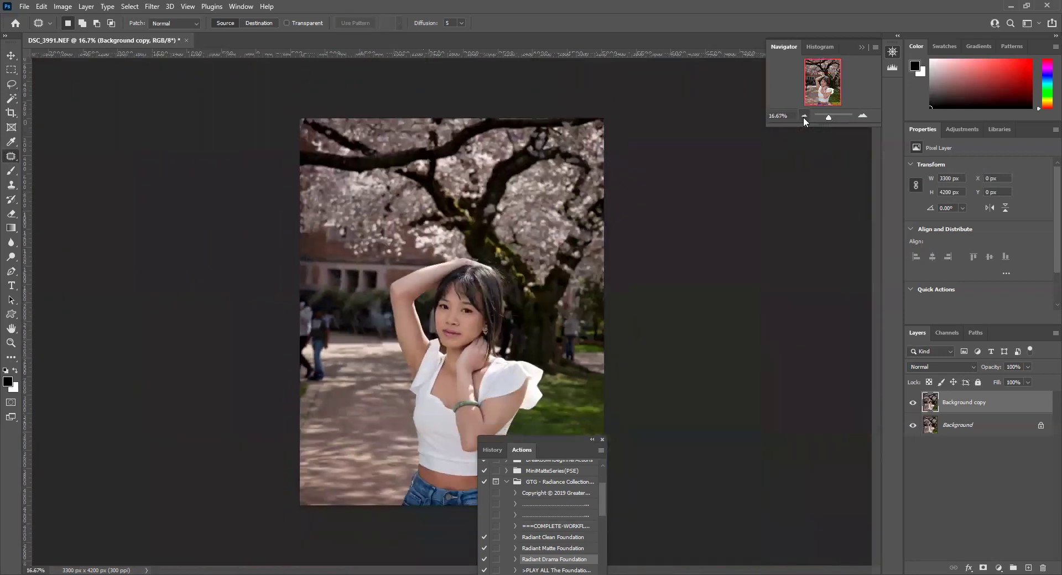
click(804, 116)
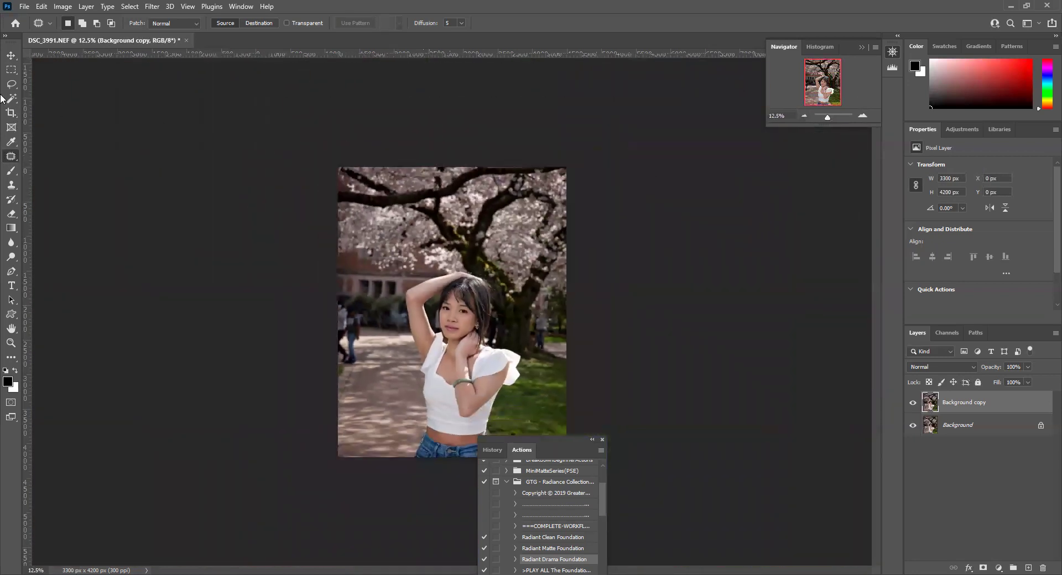
click(87, 7)
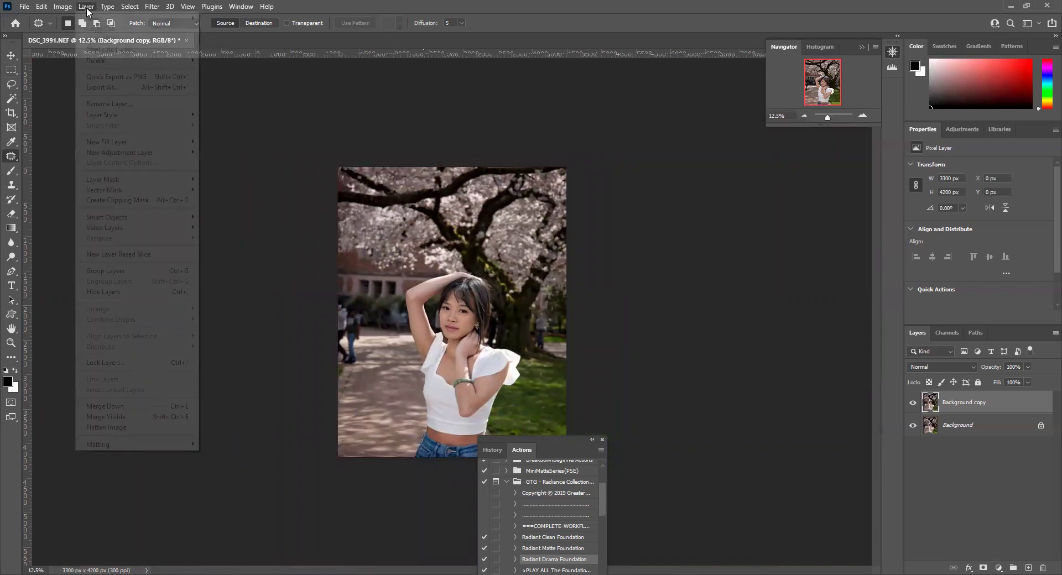
click(135, 426)
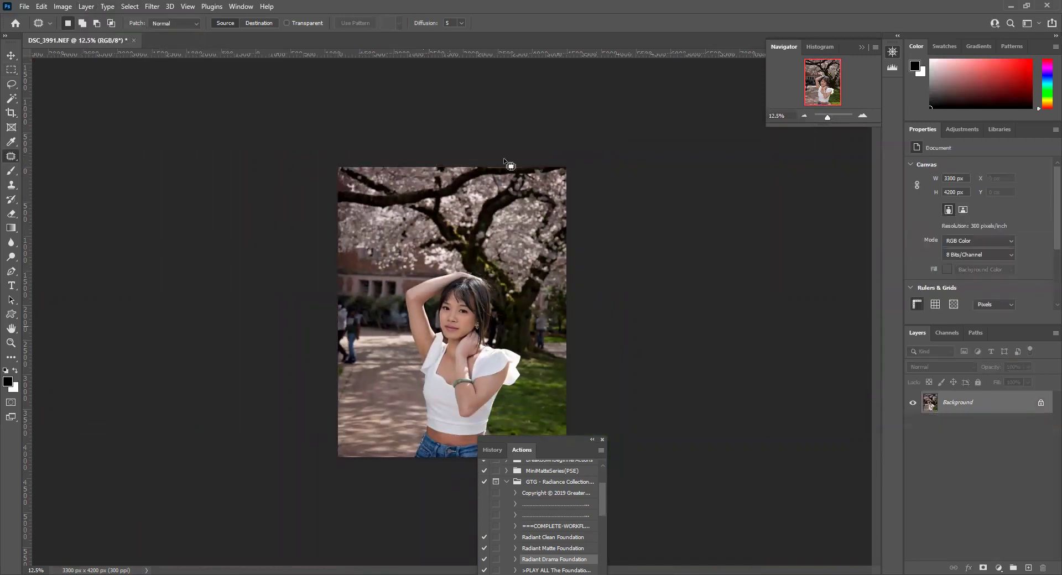
- Lasso the strip of green foliage at the photo's edge beyond the tree, and copy and paste it as a new layer
click(861, 117)
click(862, 117)
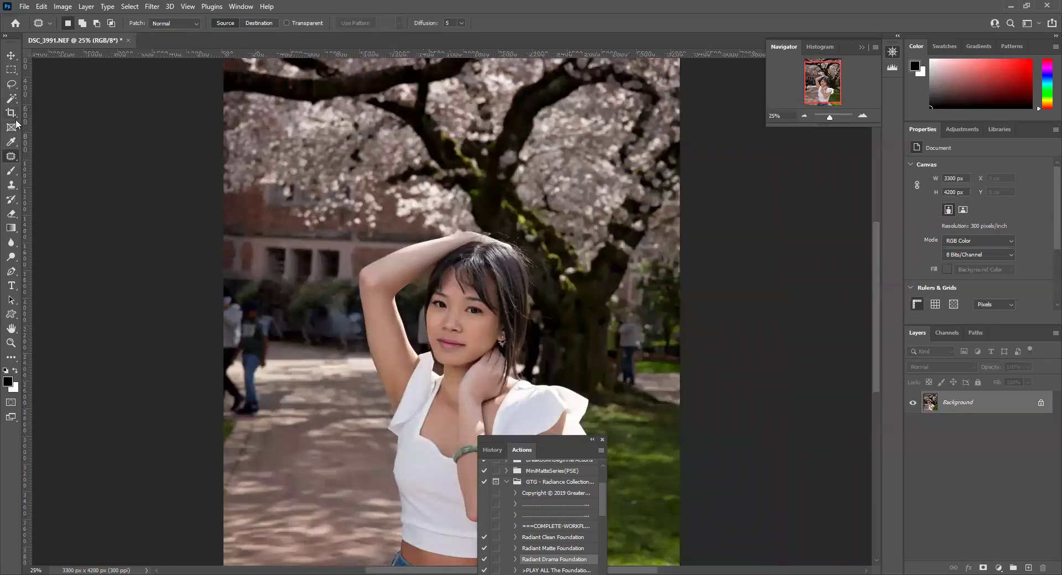
click(14, 85)
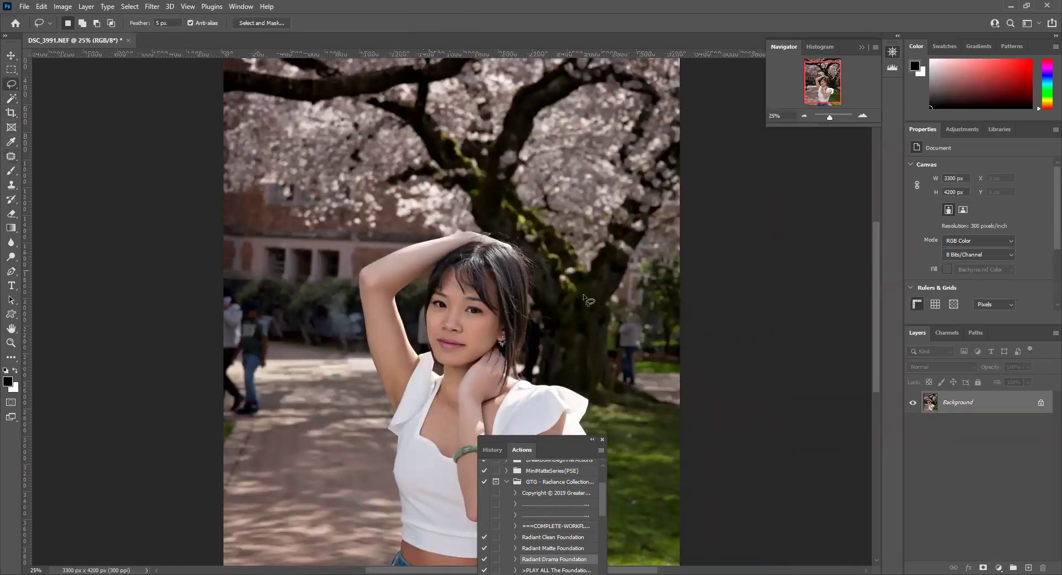
drag(632, 354, 677, 319)
mouse_move(670, 266)
mouse_down()
mouse_move(649, 312)
mouse_move(649, 358)
mouse_move(685, 360)
mouse_move(685, 279)
mouse_move(656, 270)
mouse_move(644, 368)
mouse_move(675, 371)
mouse_move(686, 308)
mouse_up()
click(45, 6)
click(55, 83)
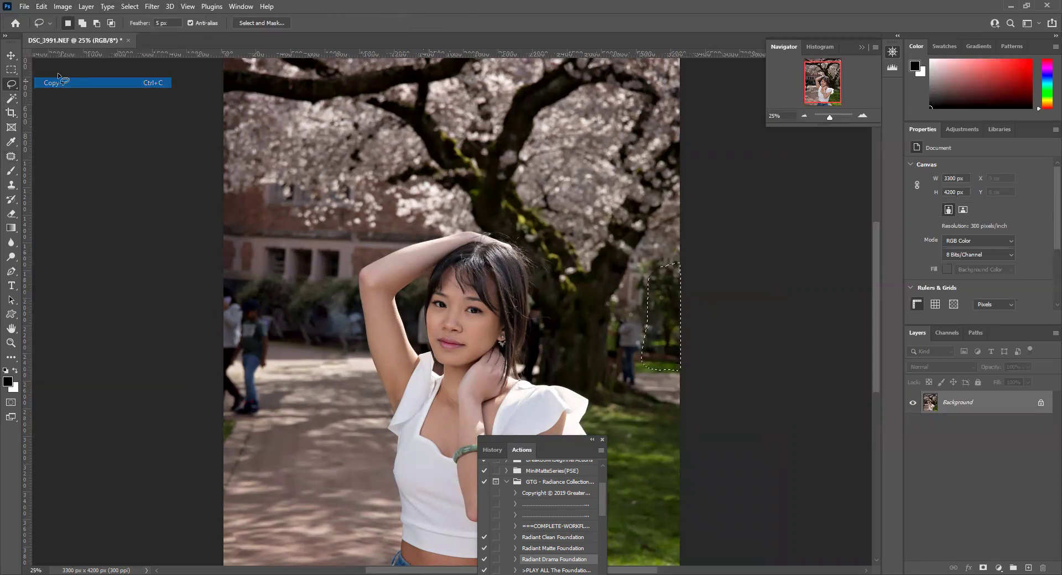
click(39, 7)
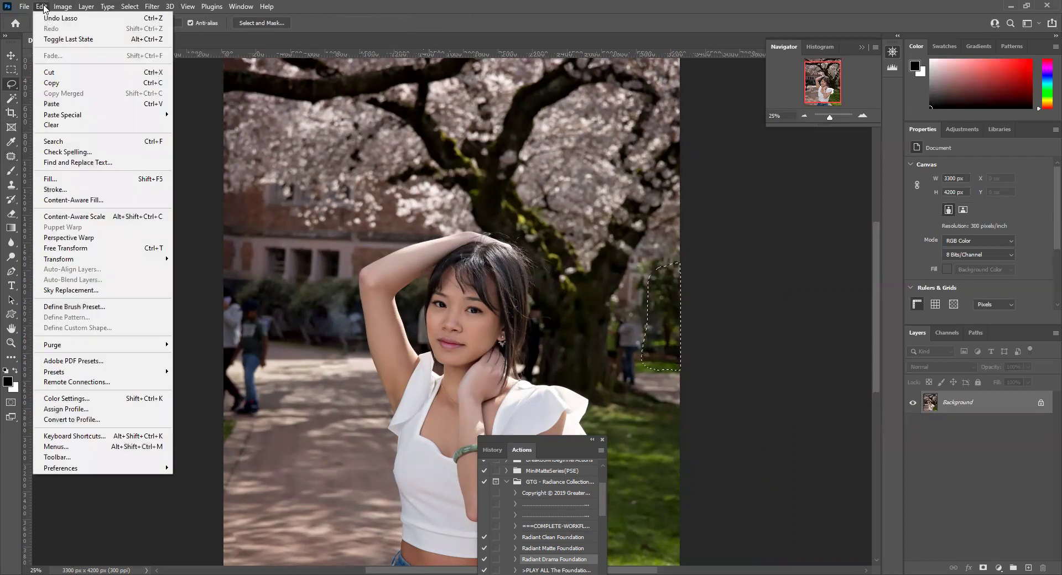
click(52, 84)
click(41, 7)
click(60, 105)
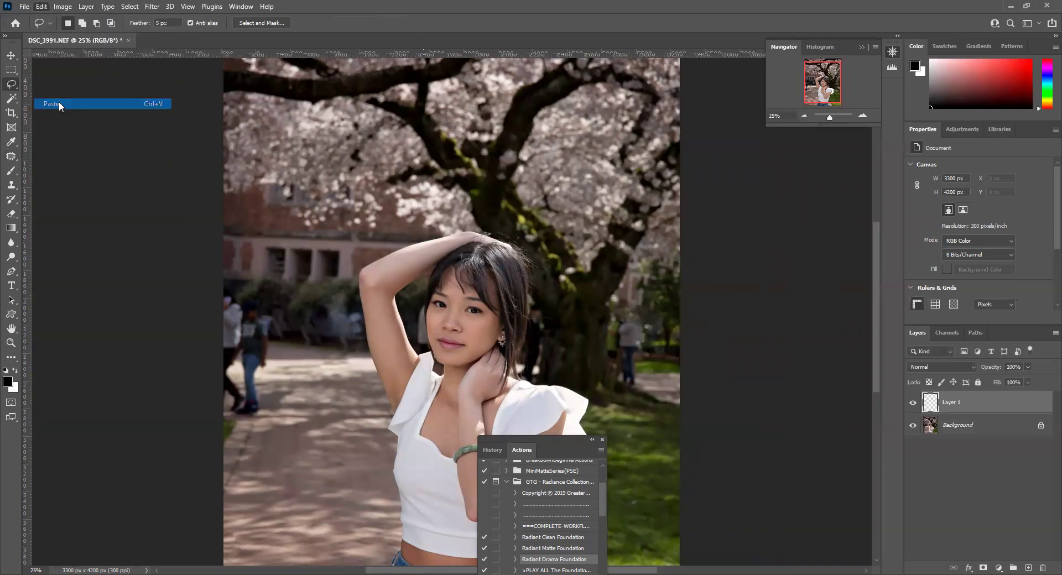
- Move the pasted foliage over the standing person beside the tree trunk and nudge it into alignment
key(v)
drag(655, 339, 637, 336)
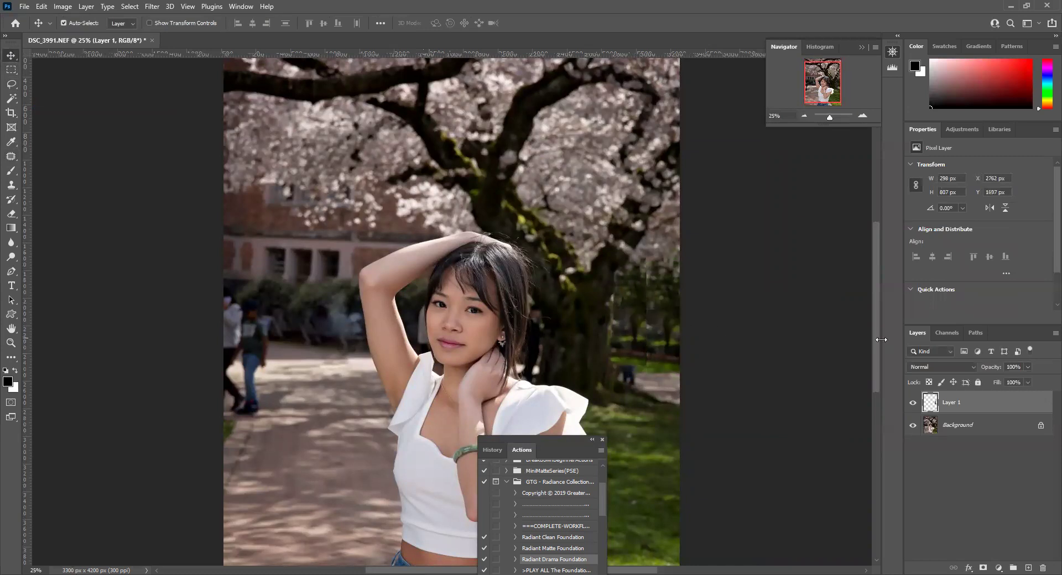
key(Right)
key(Right)
key(Right)
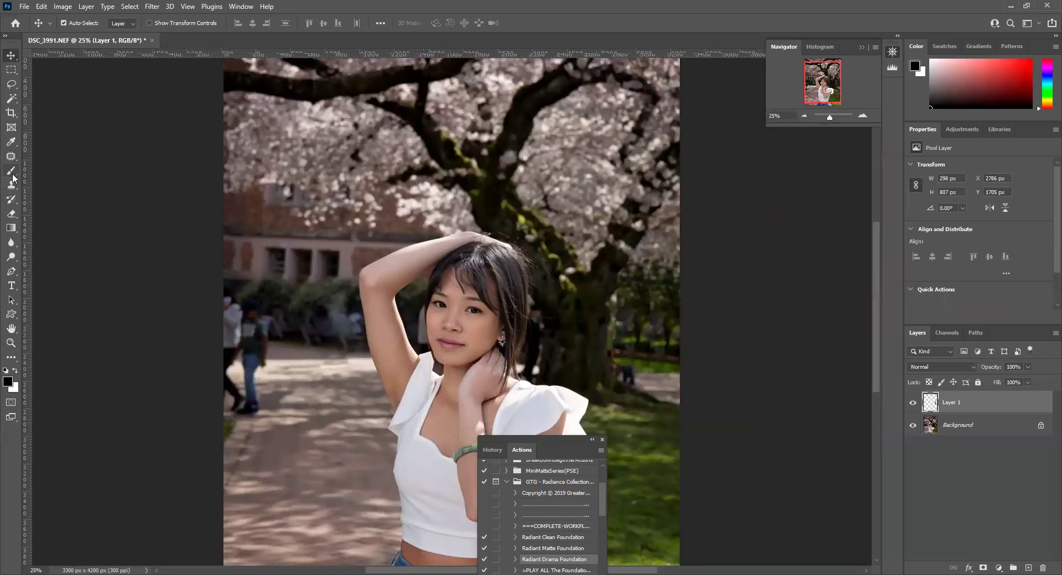
click(85, 7)
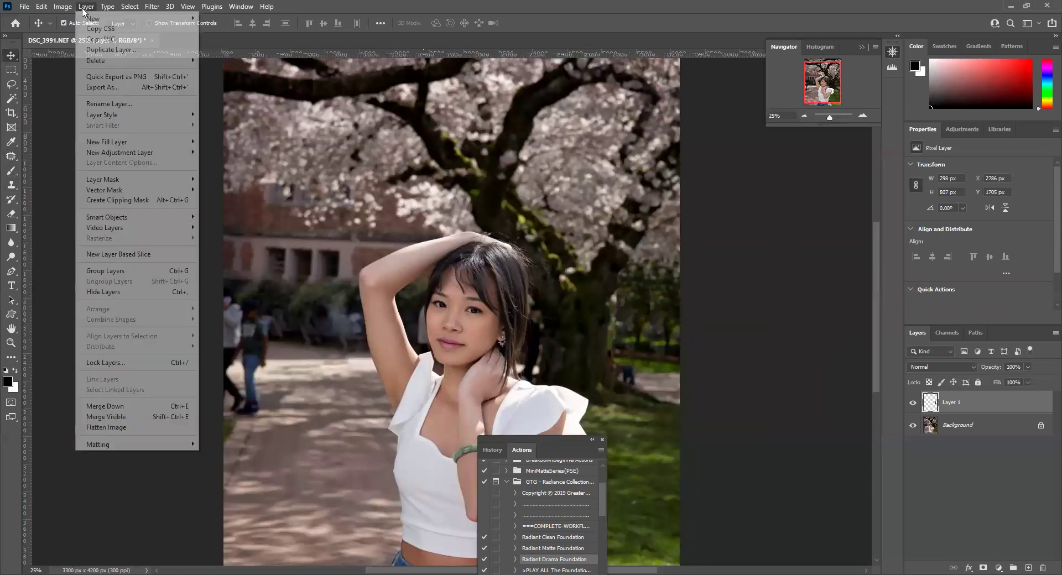
click(137, 428)
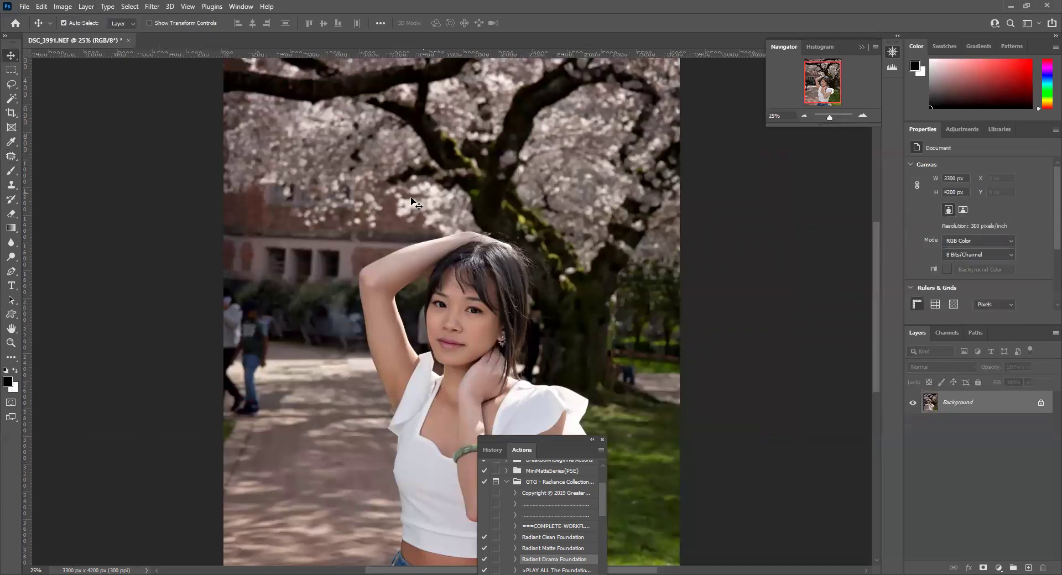
click(41, 6)
click(61, 19)
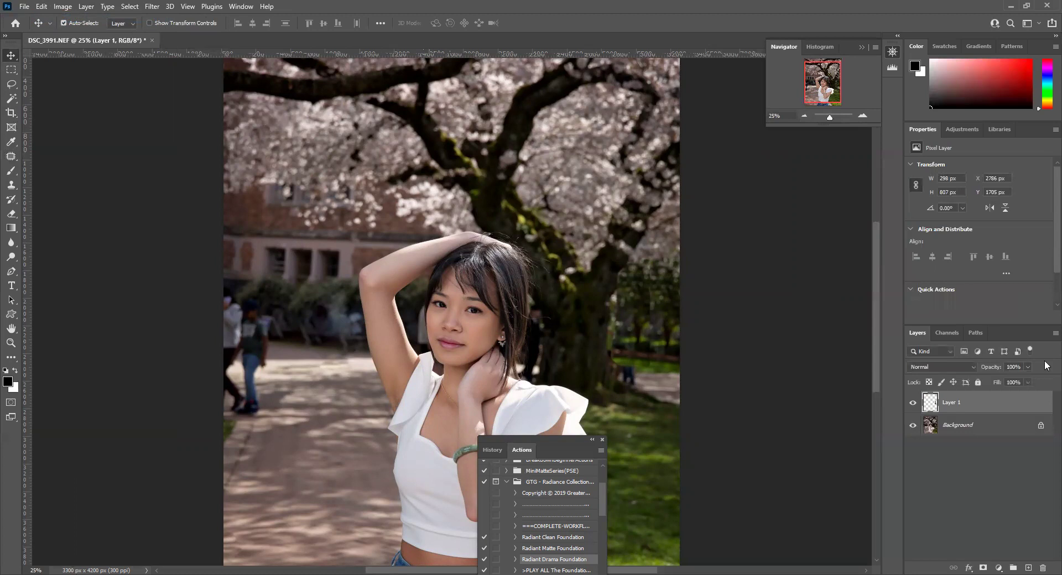
- Add a layer mask to Layer 1 and paint black with an enlarged brush to blend the foliage's edge near the branches
click(985, 566)
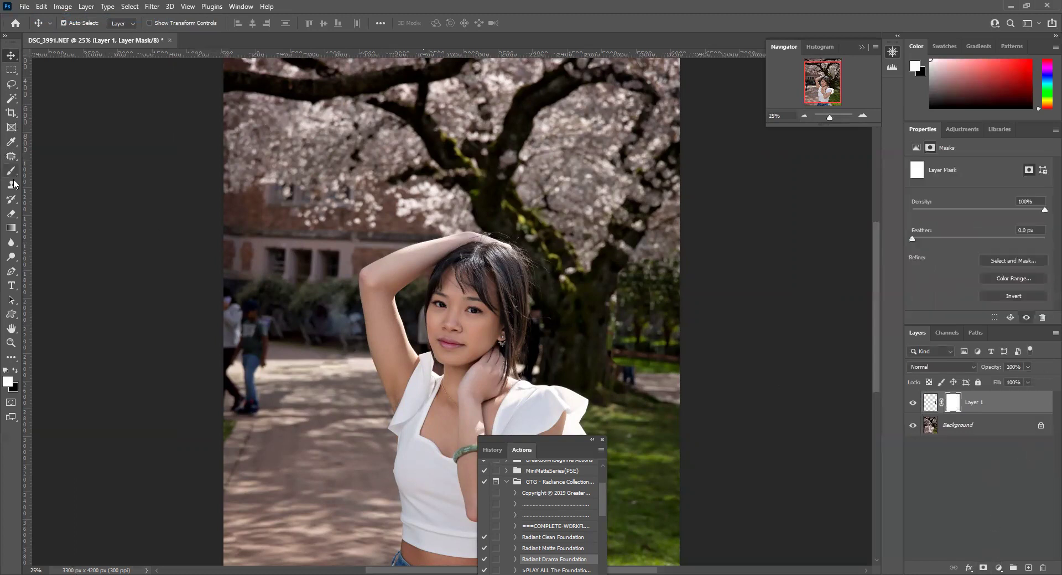
click(16, 371)
click(11, 170)
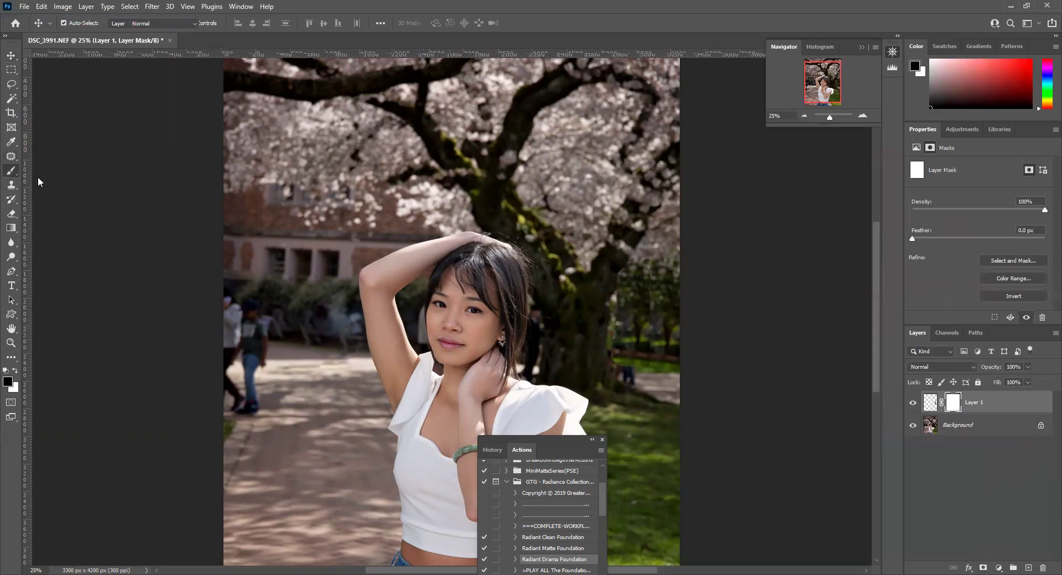
click(72, 23)
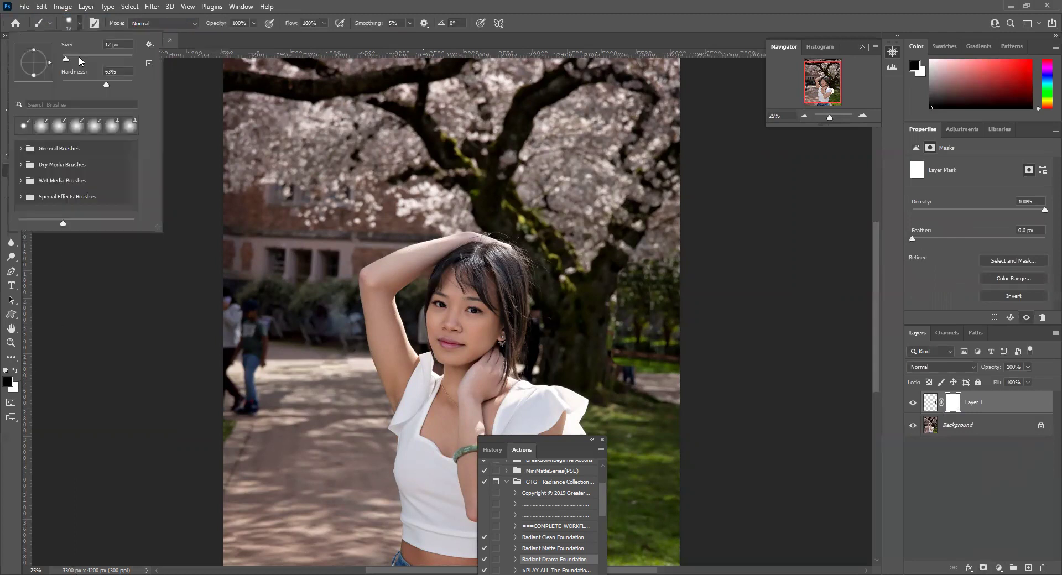
click(621, 259)
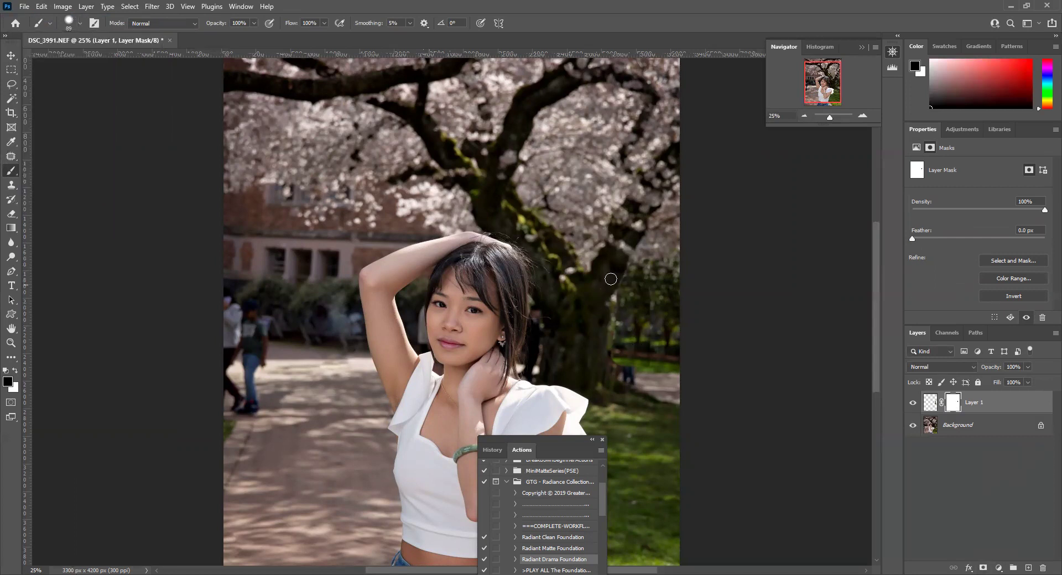
click(15, 371)
click(87, 8)
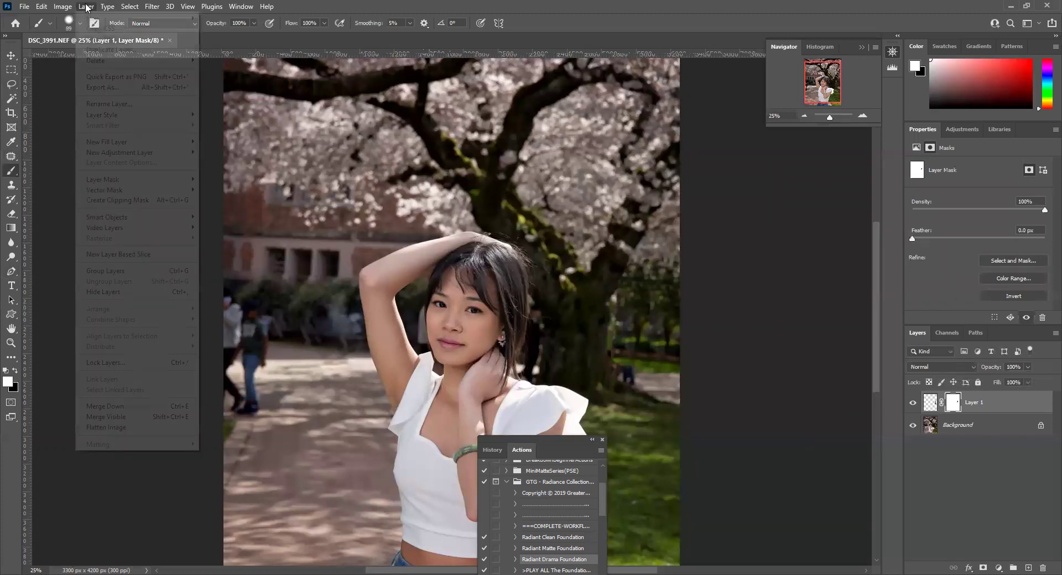
click(739, 422)
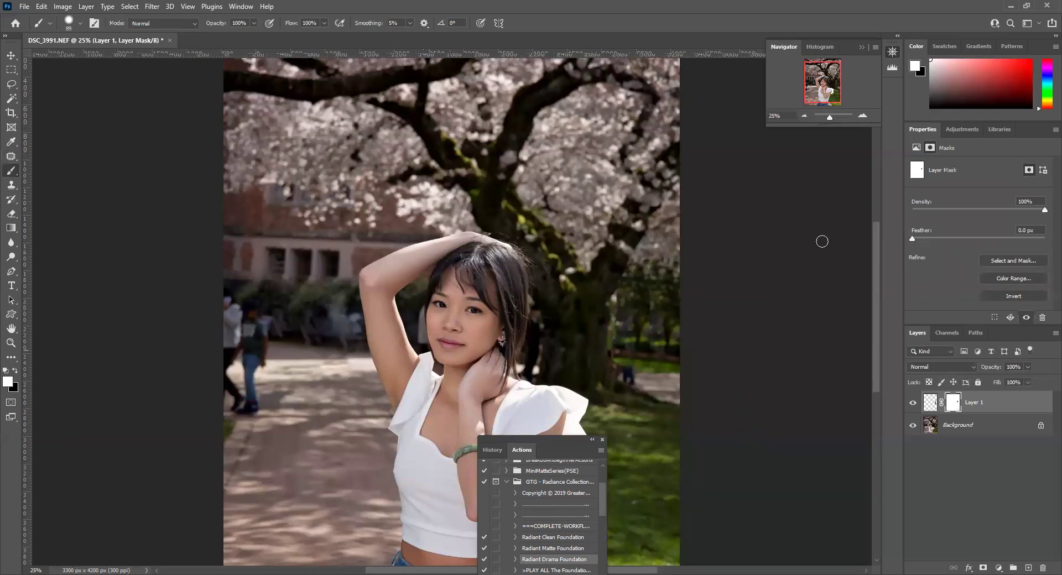
- Move the floating History and Actions panel off the woman's torso to the empty canvas area beside the photo
click(805, 115)
drag(548, 445, 771, 385)
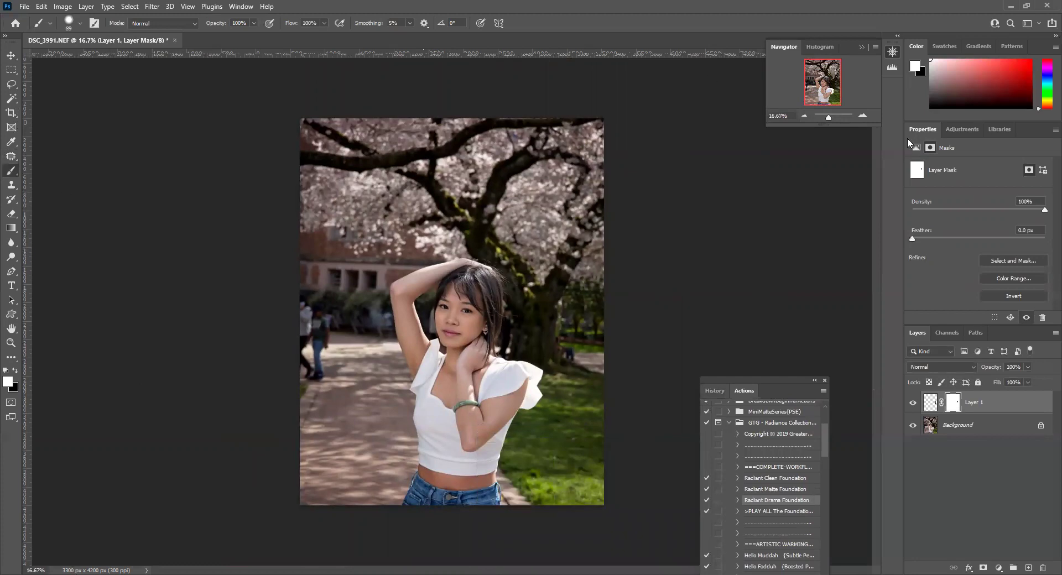
click(863, 113)
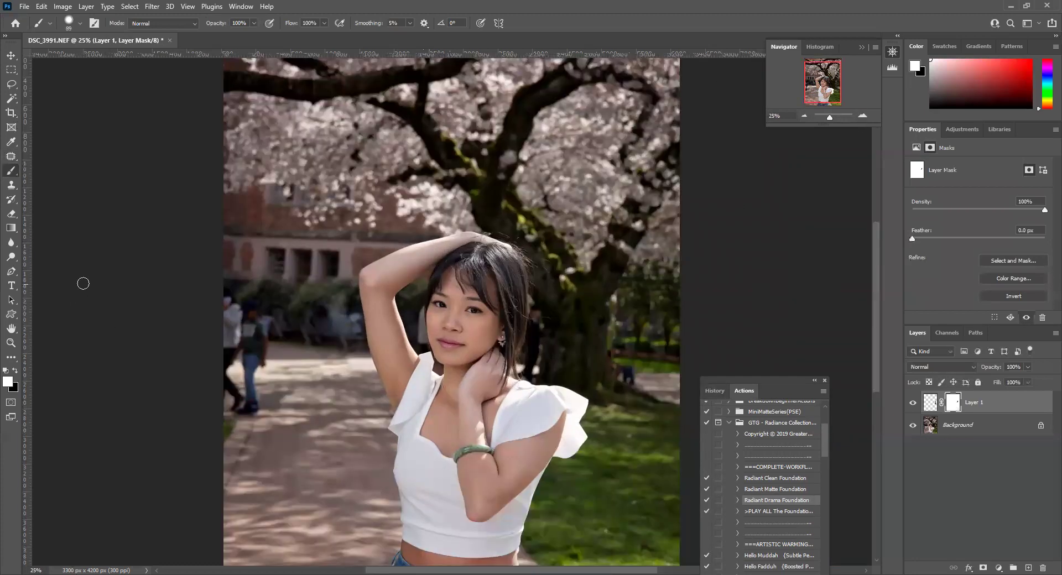
- Lasso the shrubs in front of the building's lower windows and paste the previously copied foliage there as a new layer
click(9, 84)
mouse_move(271, 278)
mouse_down()
mouse_move(243, 290)
mouse_move(249, 305)
mouse_move(320, 303)
mouse_move(327, 291)
mouse_move(276, 279)
mouse_up()
click(46, 8)
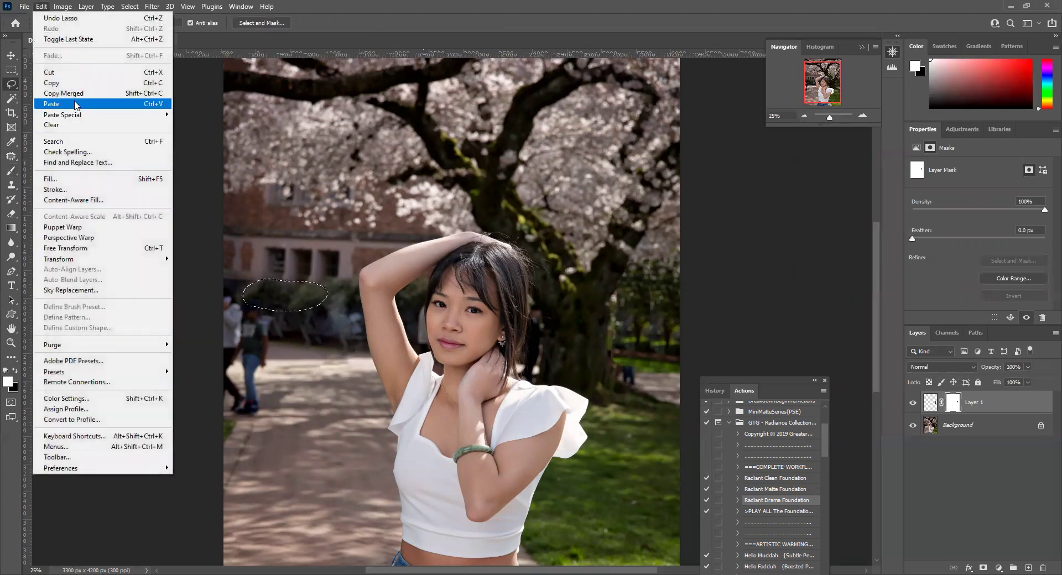
click(76, 104)
click(41, 6)
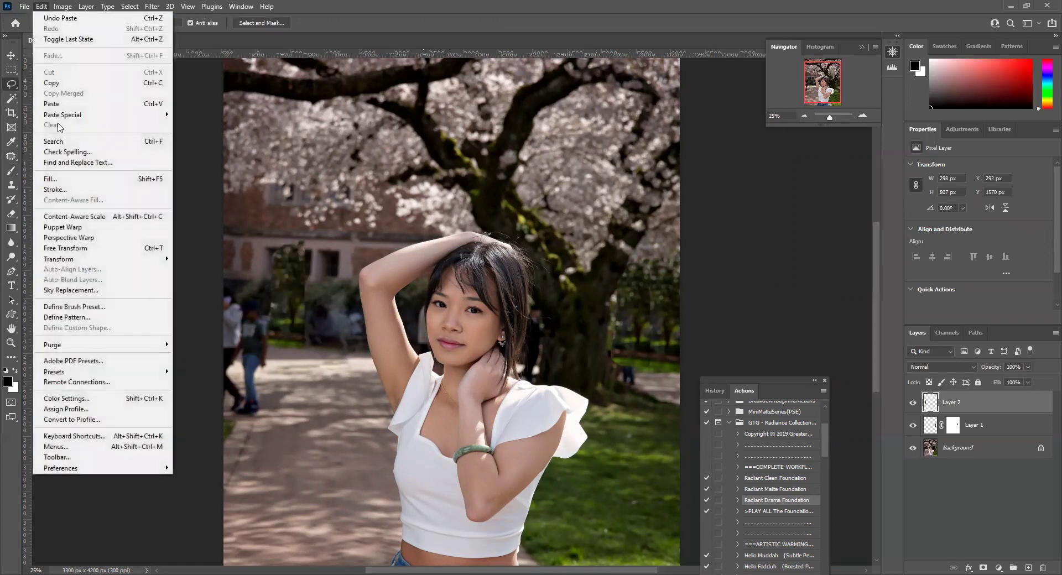
click(57, 179)
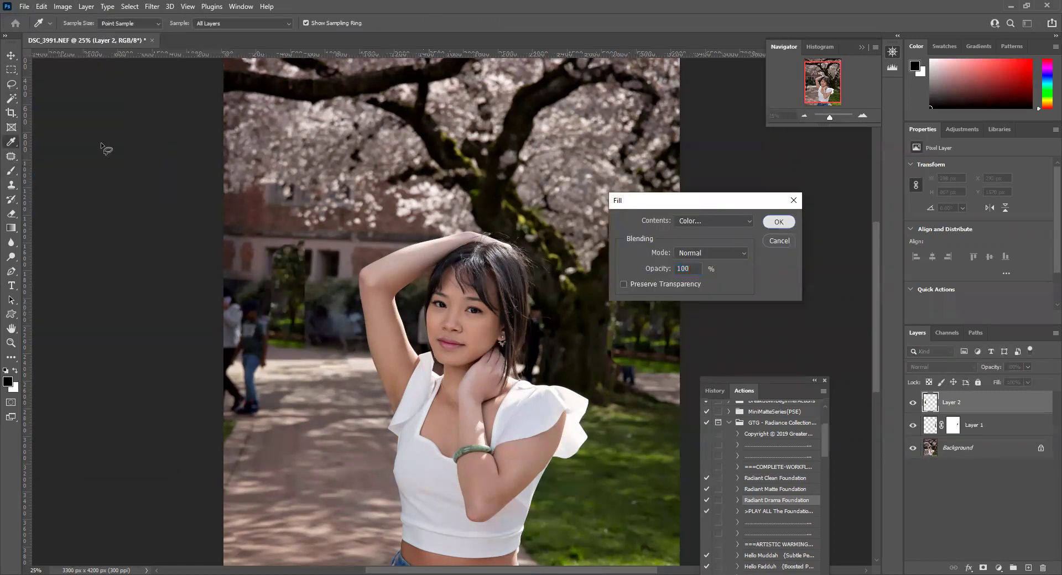
key(Return)
click(41, 7)
click(47, 24)
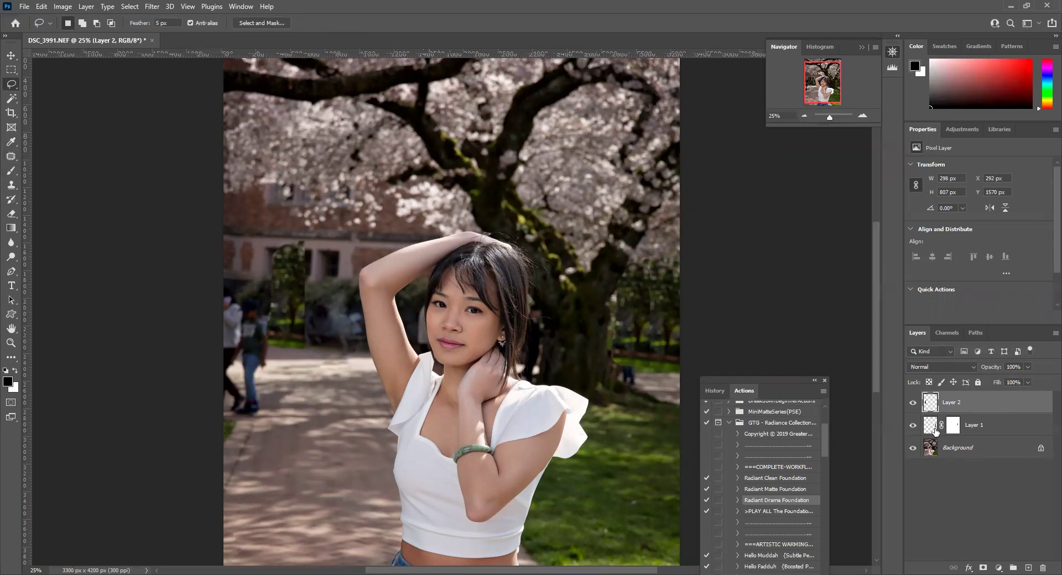
- Hide Layer 2 and flatten the image, discarding the hidden layer
click(913, 403)
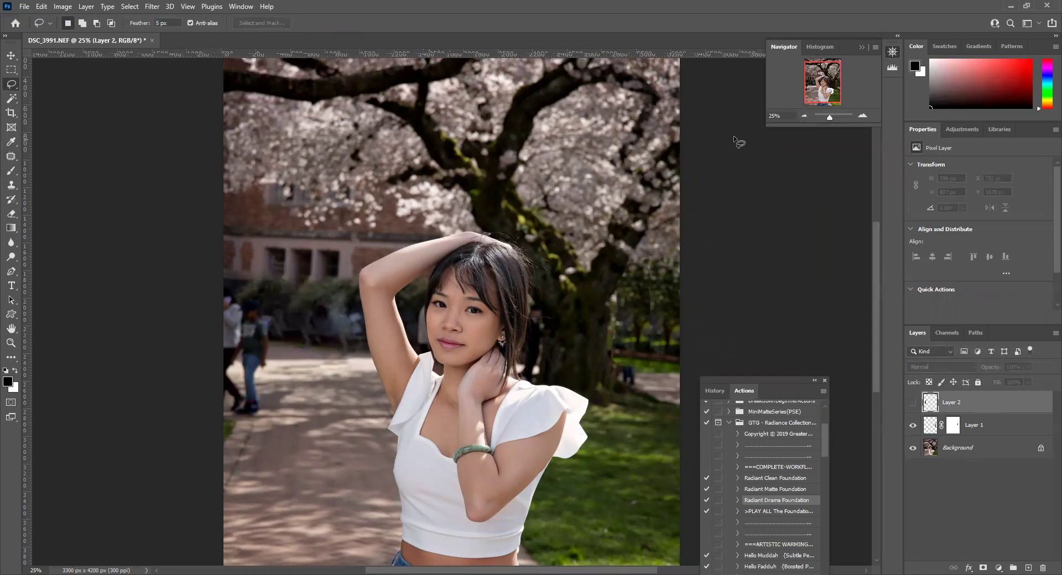
click(802, 115)
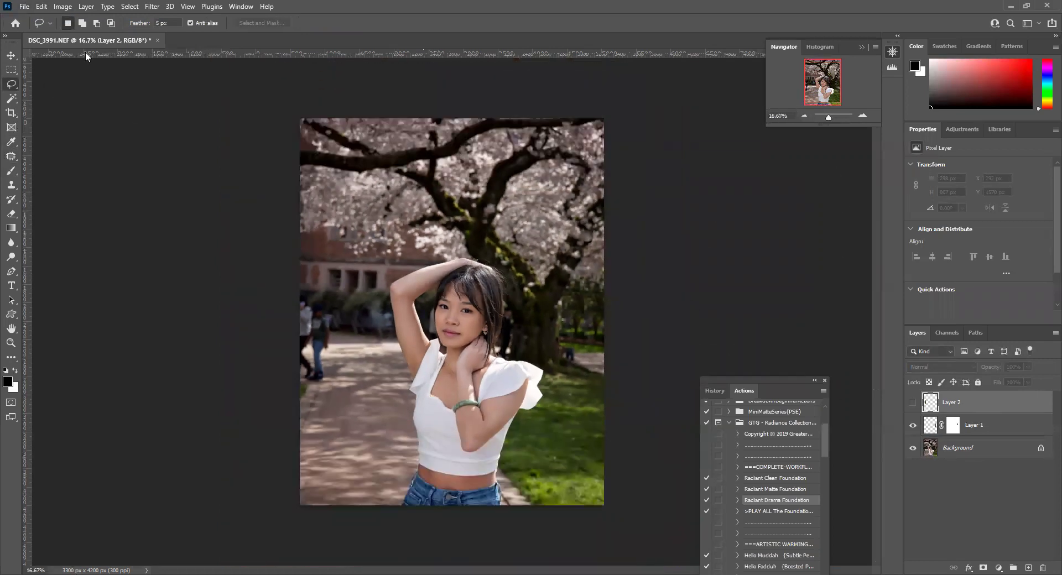
click(87, 7)
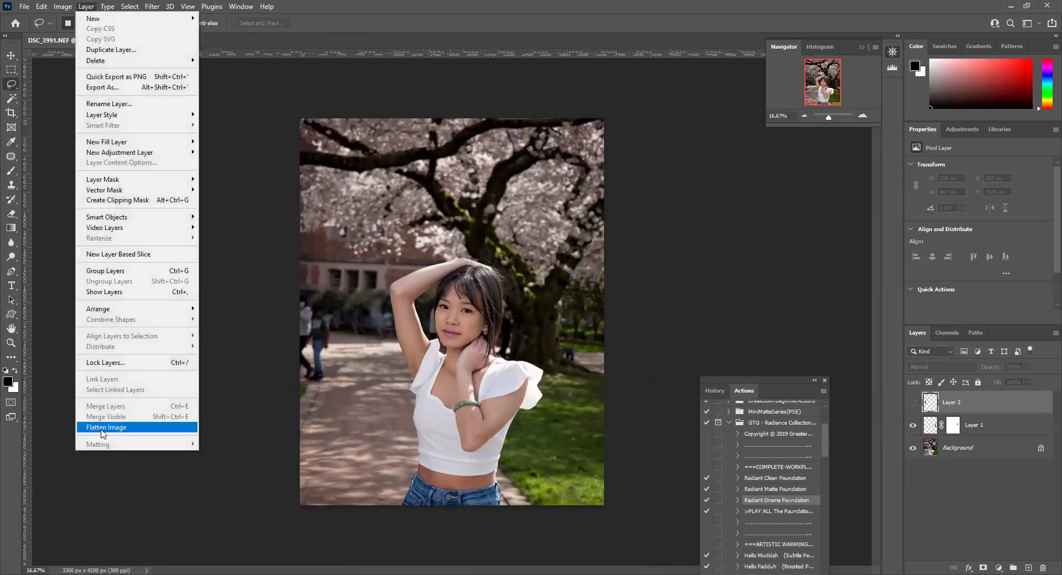
click(94, 431)
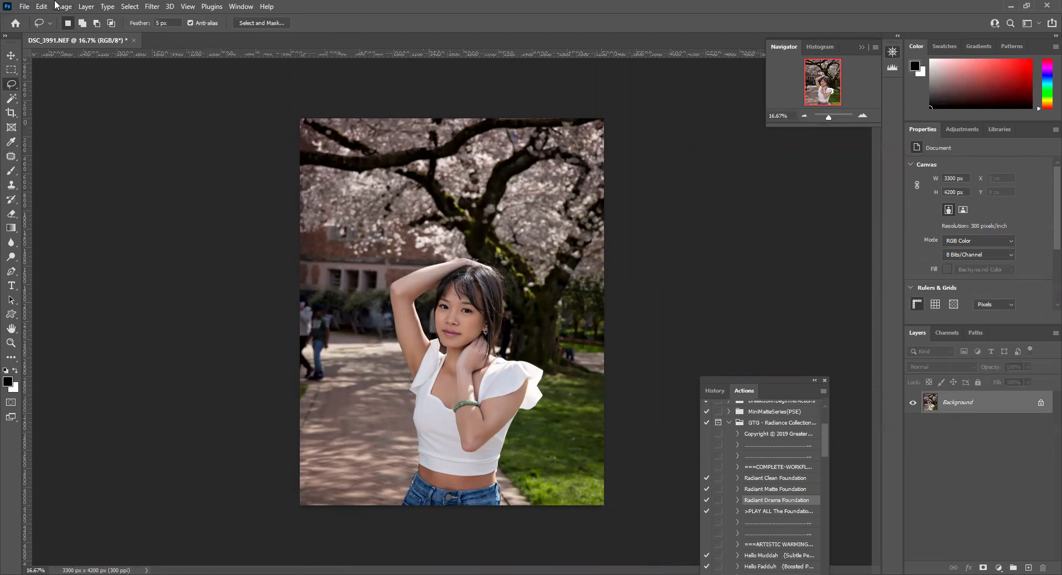
- Convert the document's color profile to sRGB IEC61966-2.1 with the Adobe (ACE) engine and Relative Colorimetric intent
click(82, 7)
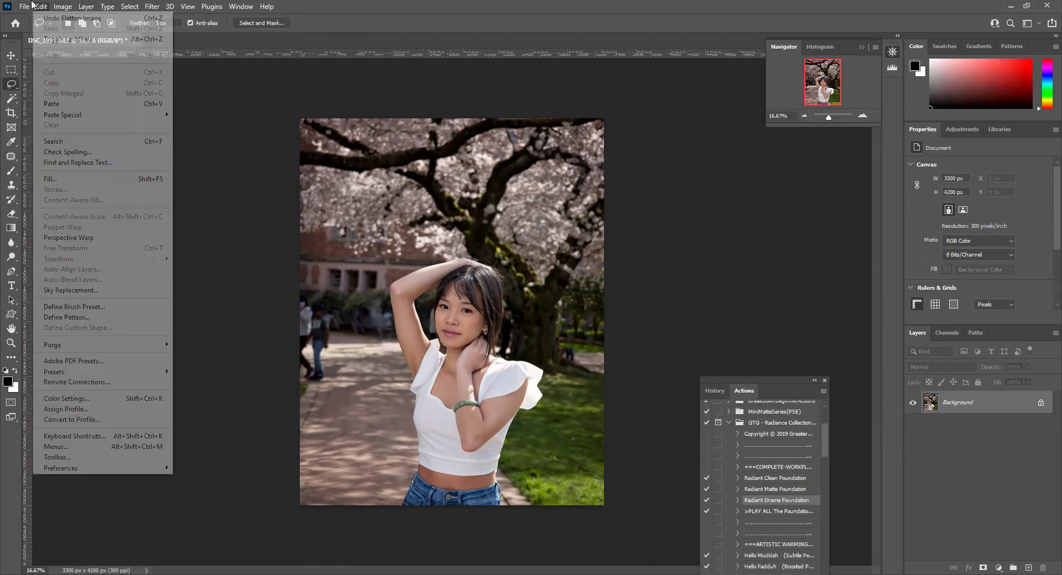
click(88, 420)
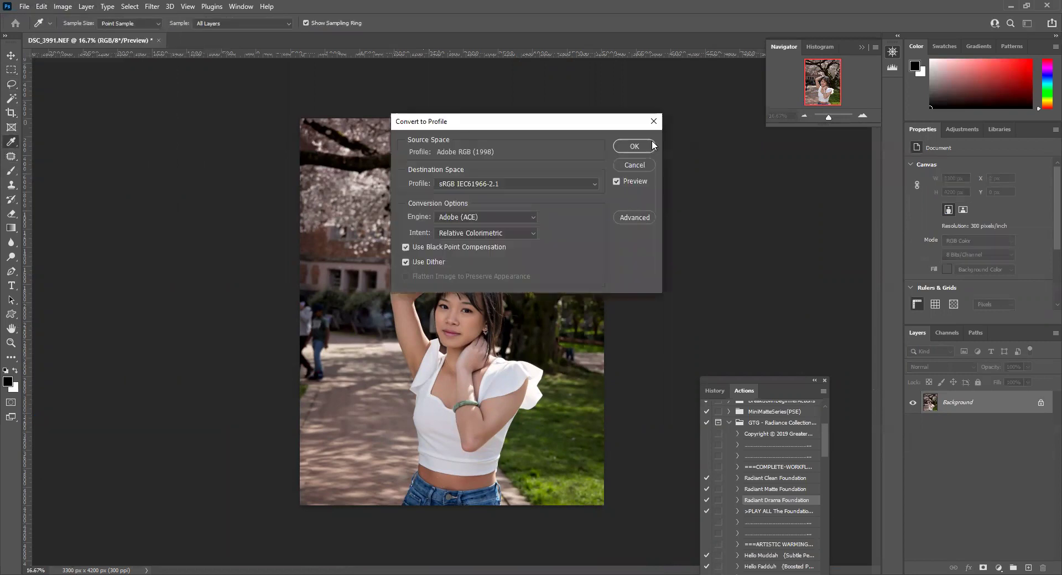
key(Return)
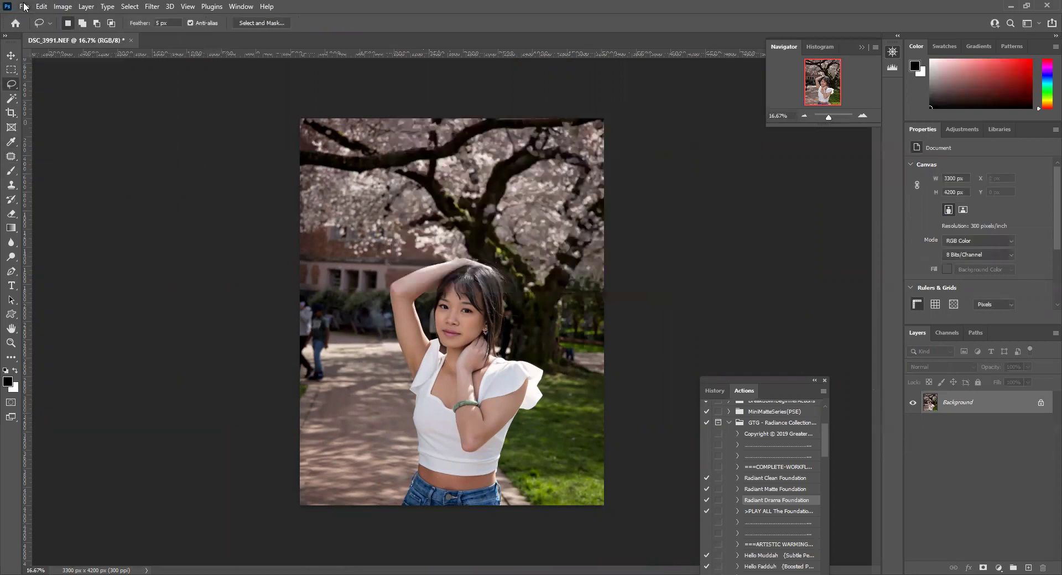
click(41, 7)
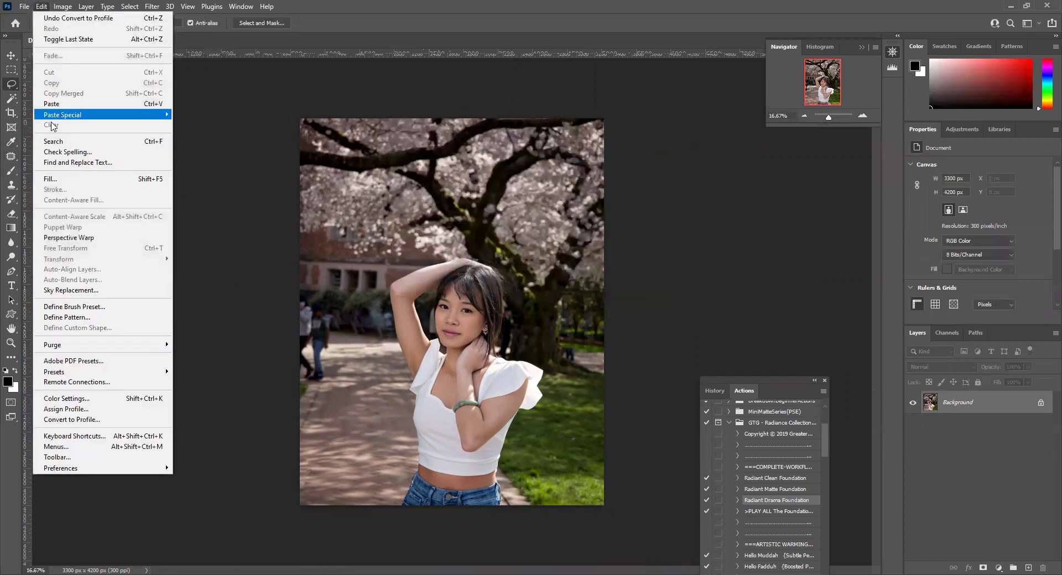
click(65, 424)
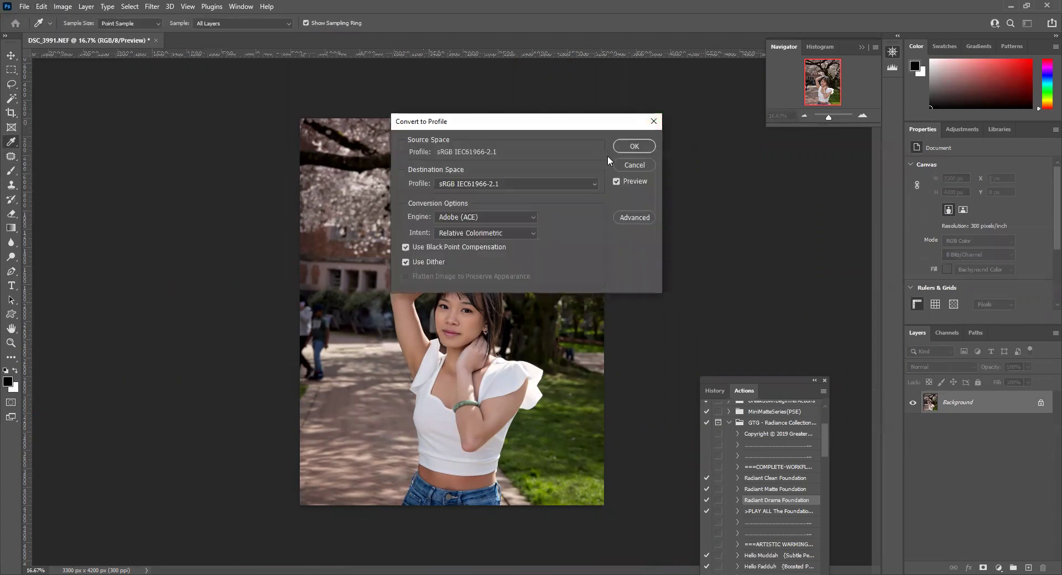
click(634, 146)
- Add a blank layer named Layer 1 above the background, with Normal mode and 100% opacity
key(l)
click(25, 6)
key(Escape)
click(84, 7)
mouse_move(94, 18)
click(209, 19)
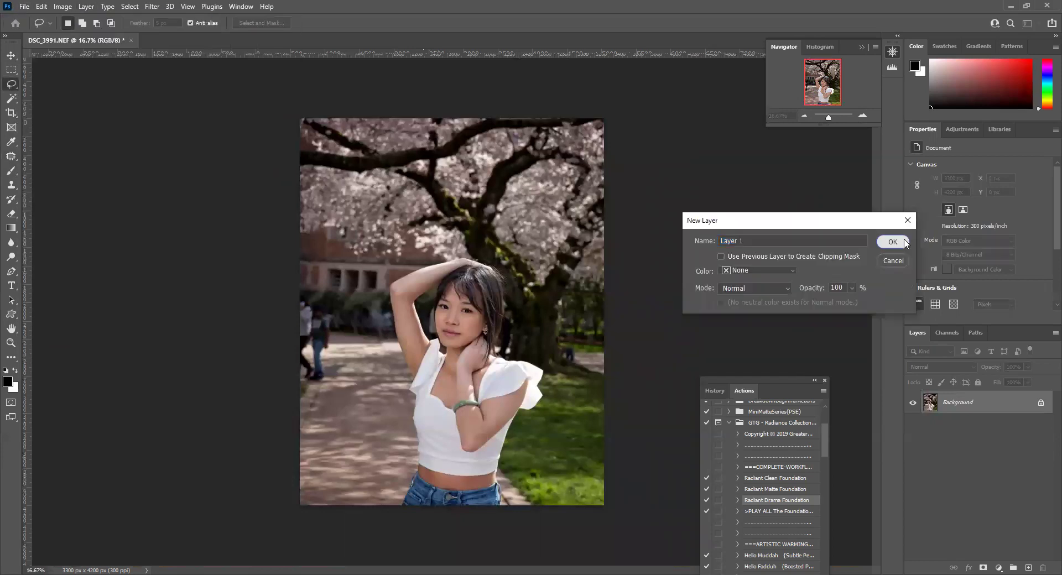
click(893, 242)
- Save the document as the layered Photoshop file DSC_3991 with its sRGB profile embedded
click(24, 6)
click(59, 131)
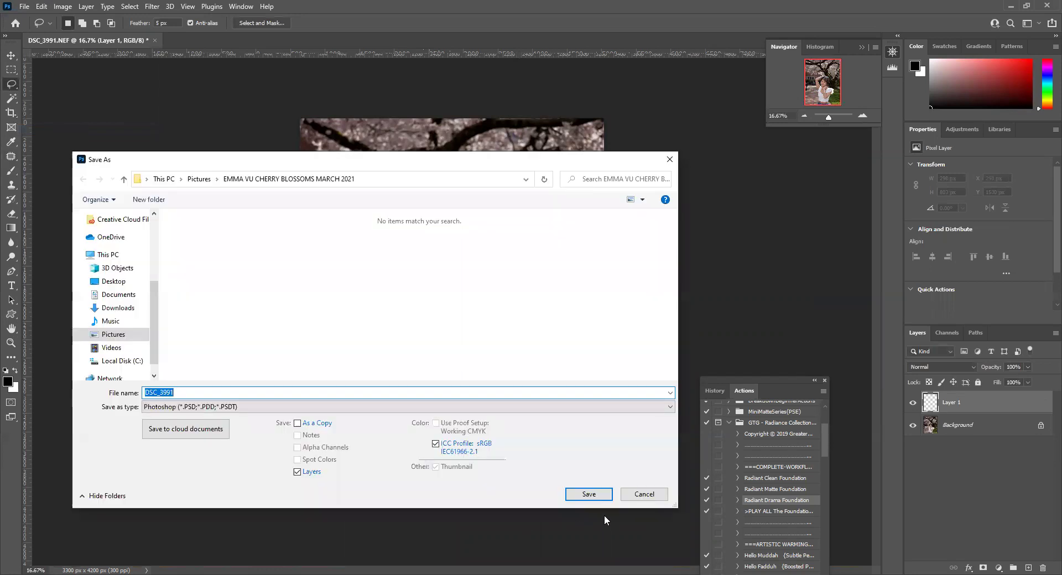
click(595, 500)
click(654, 166)
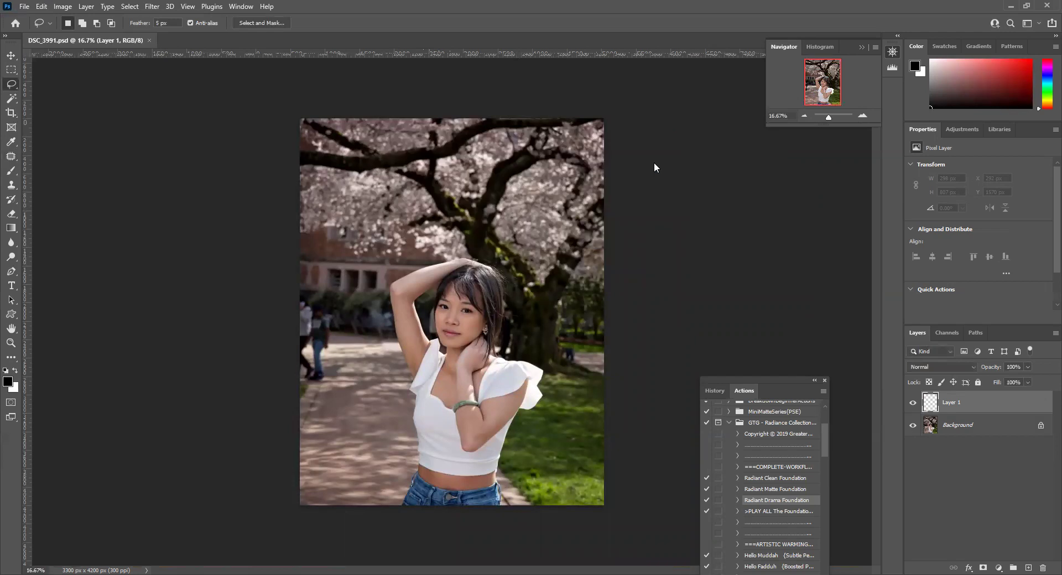